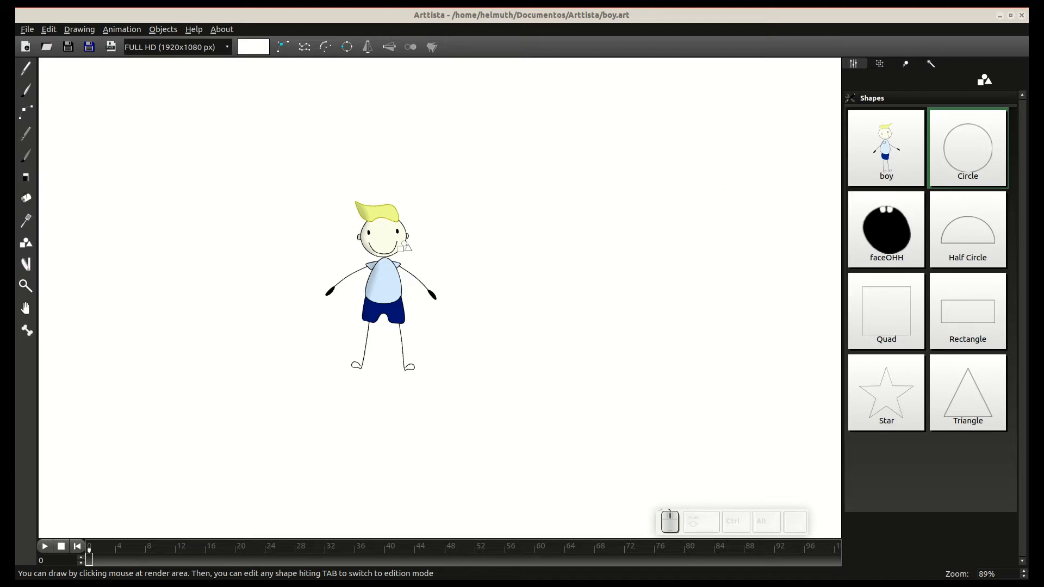
- Nudge the Central_2 head bone and the Central_1 chest bone slightly to the boy's right-hand side of the drawing in frame 0
scroll(333, 351, "up", 3)
scroll(333, 351, "up", 1)
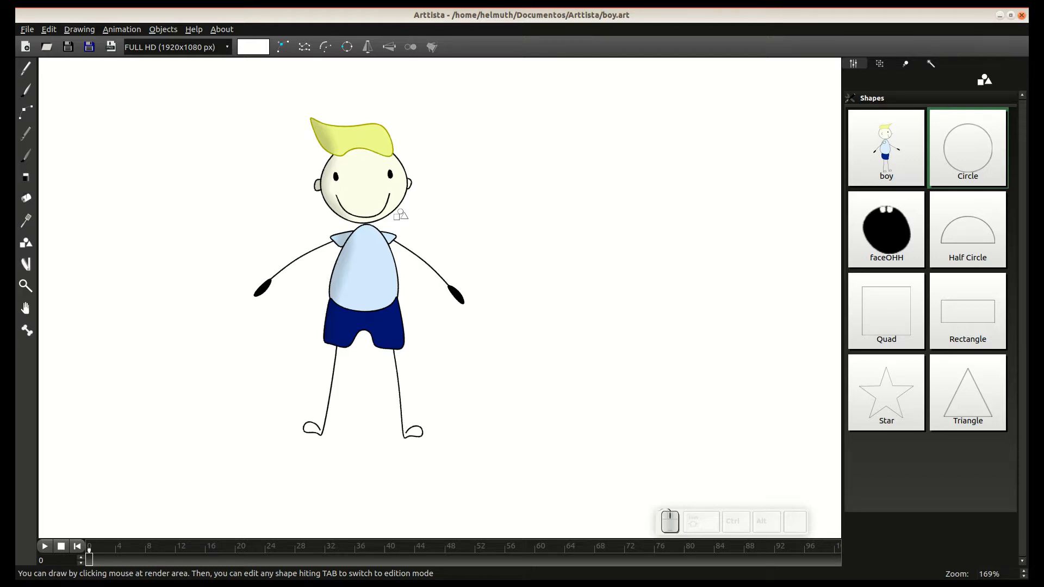
key("Tab")
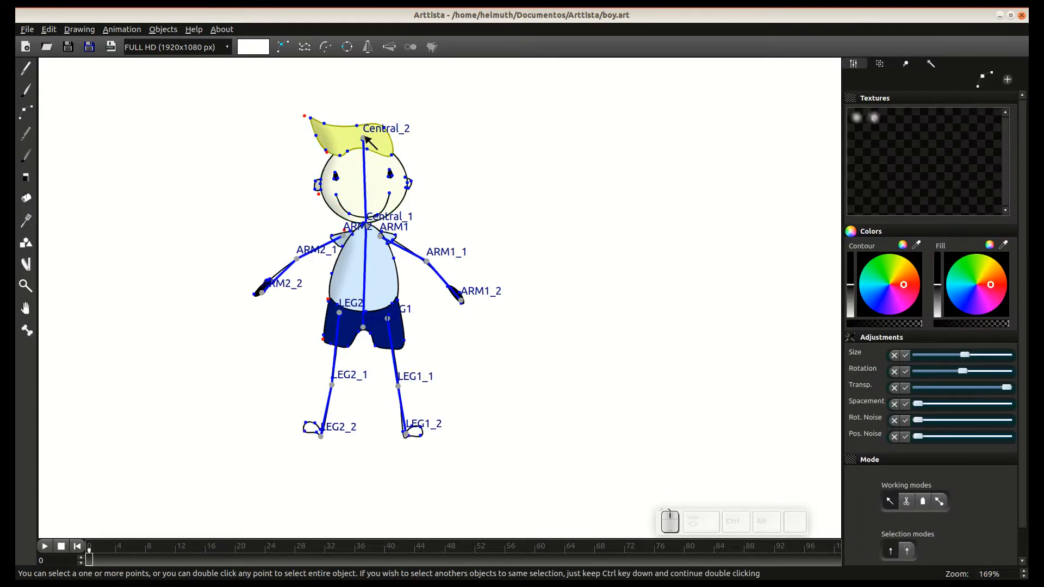
mouse_move(363, 138)
left_mouse_down()
mouse_move(350, 136)
mouse_move(365, 137)
left_mouse_up()
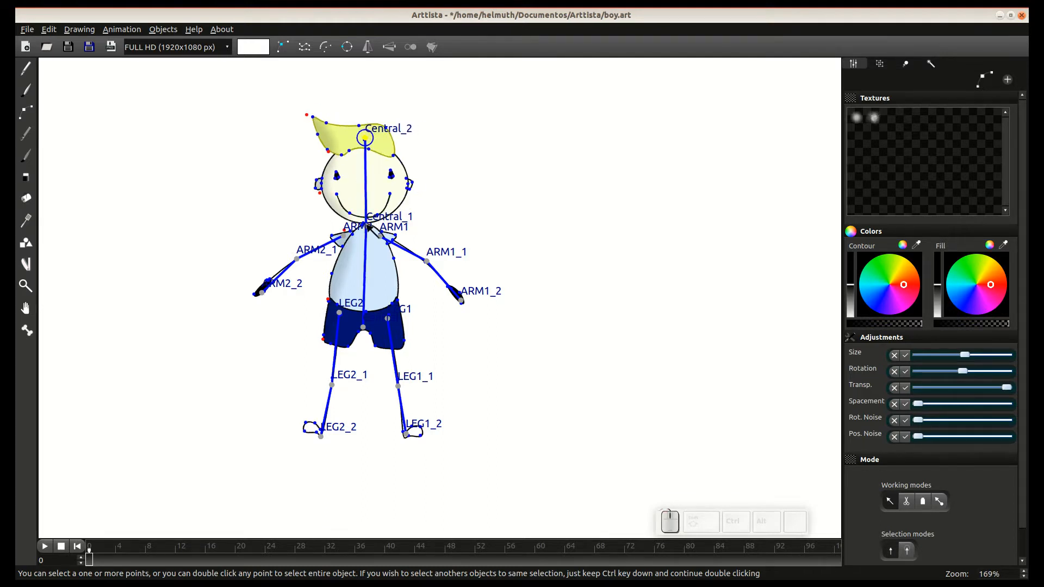
mouse_move(368, 227)
left_mouse_down()
mouse_move(351, 223)
mouse_move(371, 226)
left_mouse_up()
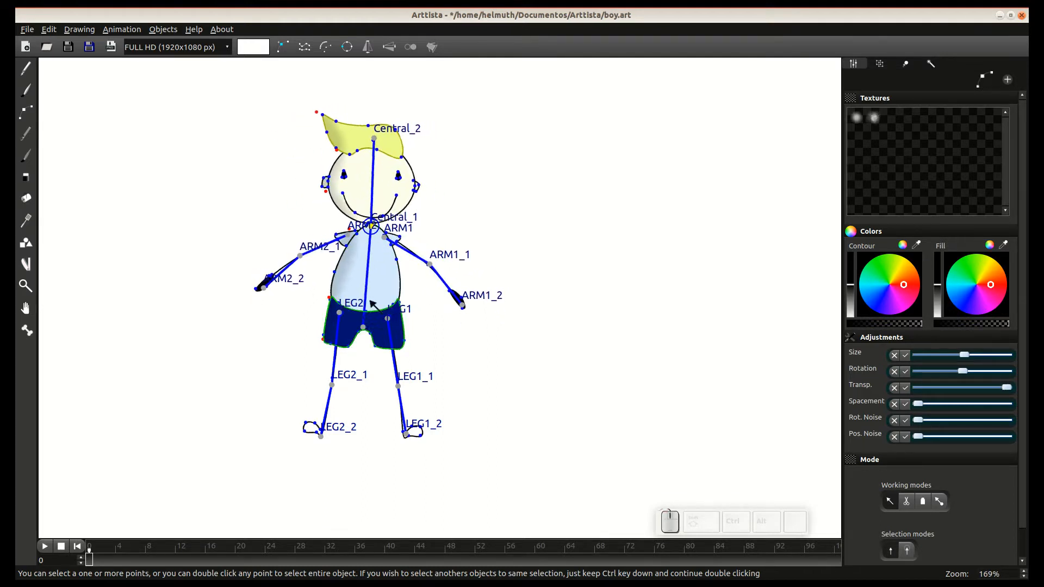
- Switch between frames 0 and 1 to compare the boy's front-facing and side-facing poses
left_click(96, 561)
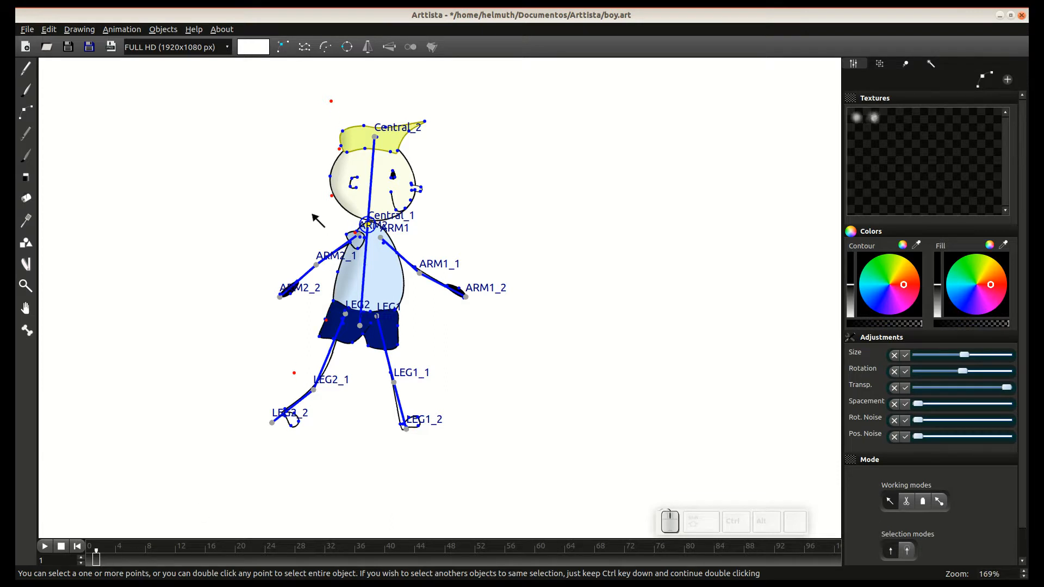
left_click(90, 560)
left_click(95, 561)
left_click(91, 560)
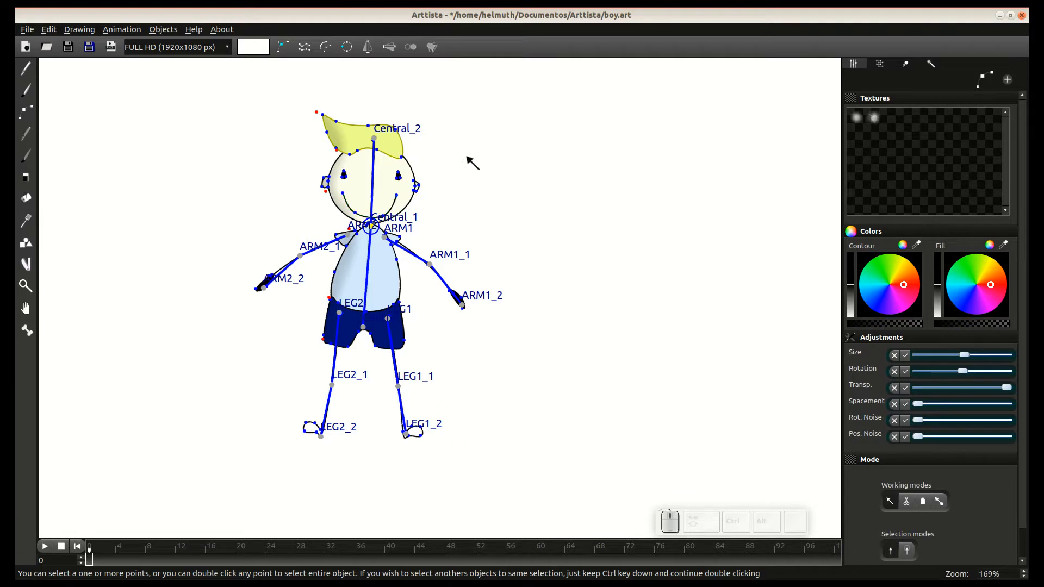
- Tilt the Central_2 head bone slightly backward in frame 1, and compare the pose with frame 0
left_click(96, 562)
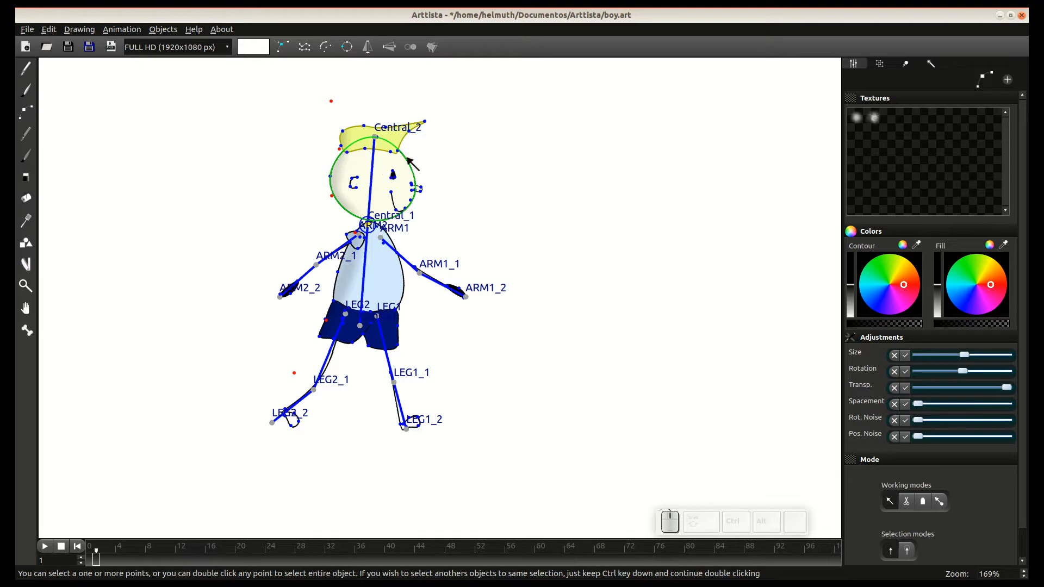
left_click_drag(375, 137, 369, 136)
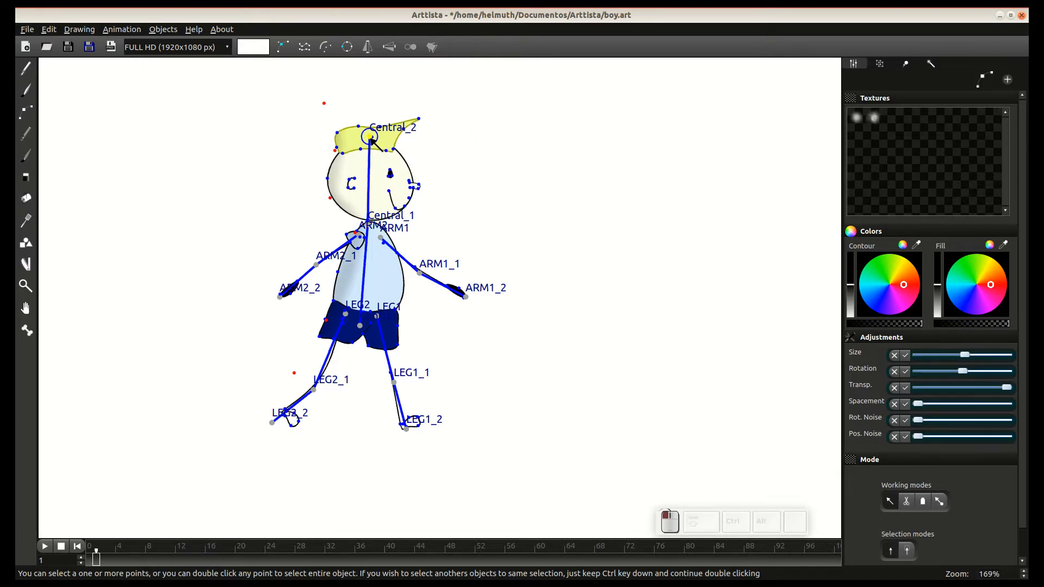
left_click(86, 563)
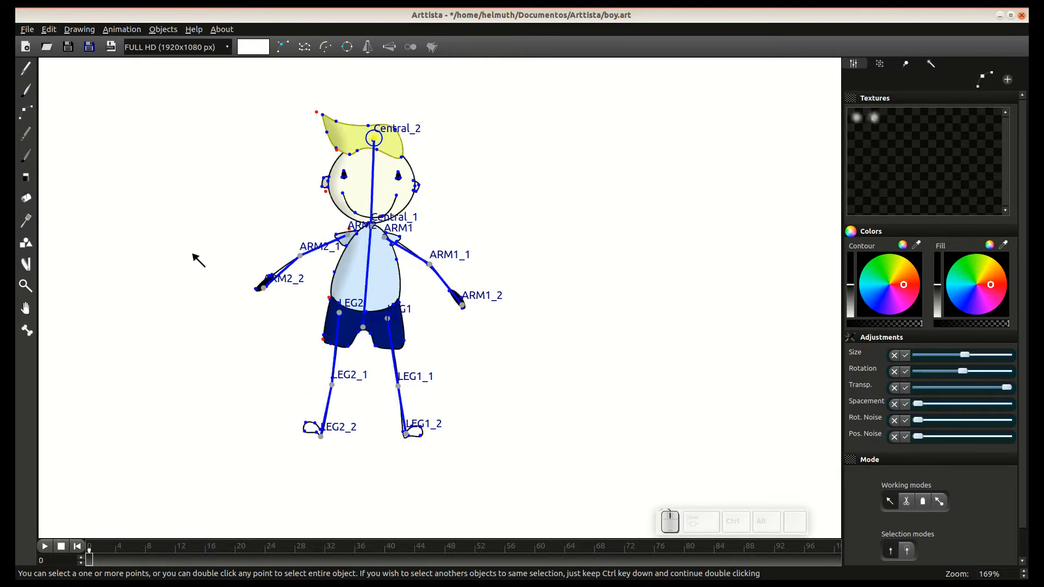
left_click(90, 563)
left_click_drag(90, 563, 97, 563)
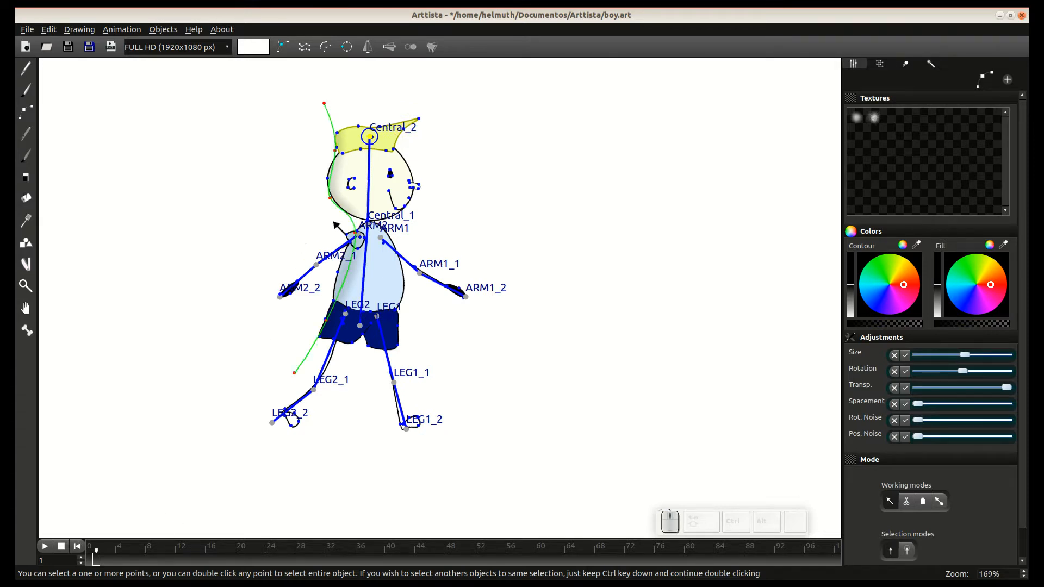
- Export the drawing as a shape named boy2
left_click(27, 29)
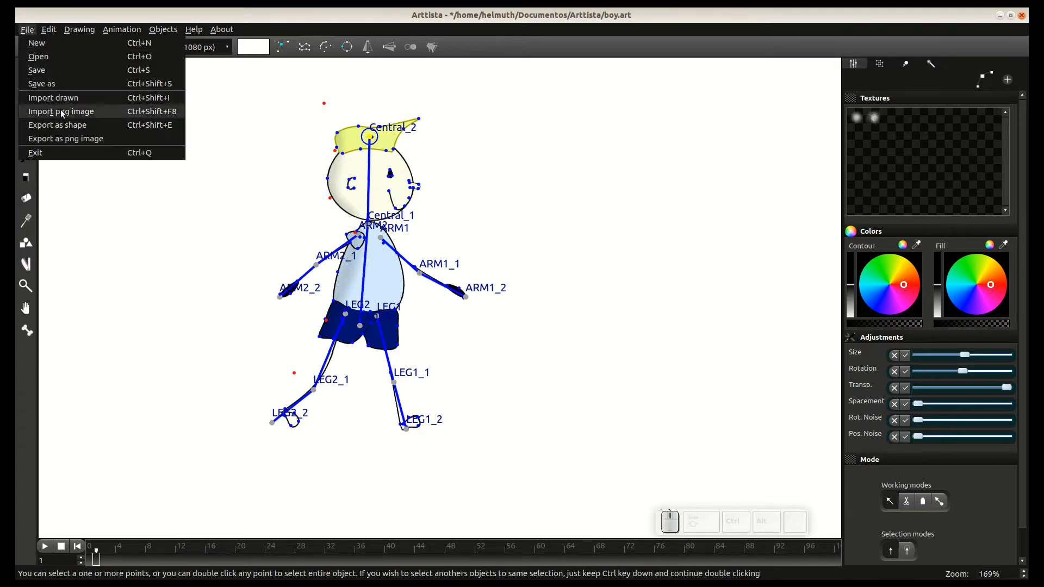
left_click(65, 126)
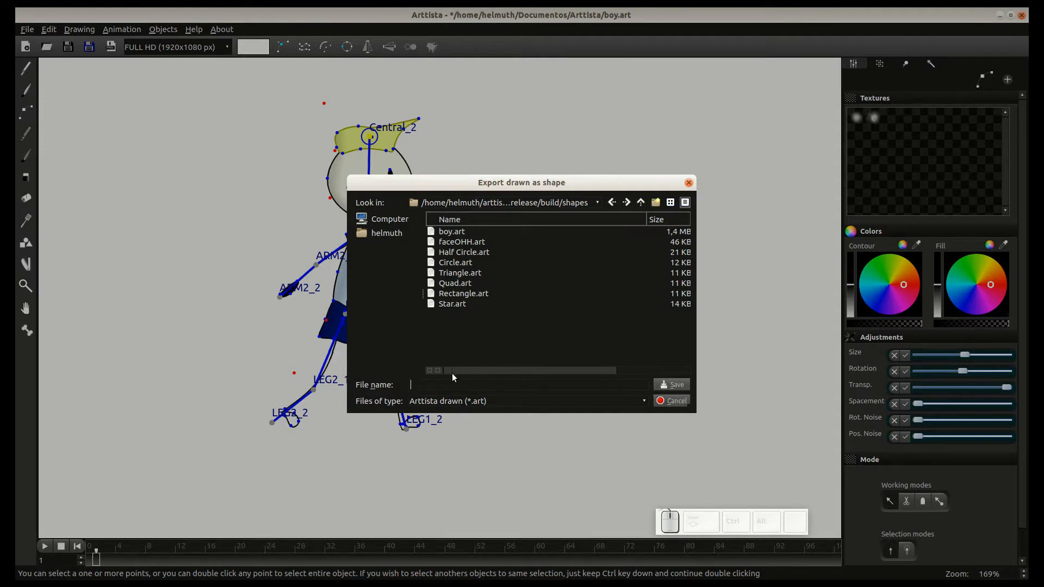
left_click(430, 390)
left_click(430, 385)
type("boy2")
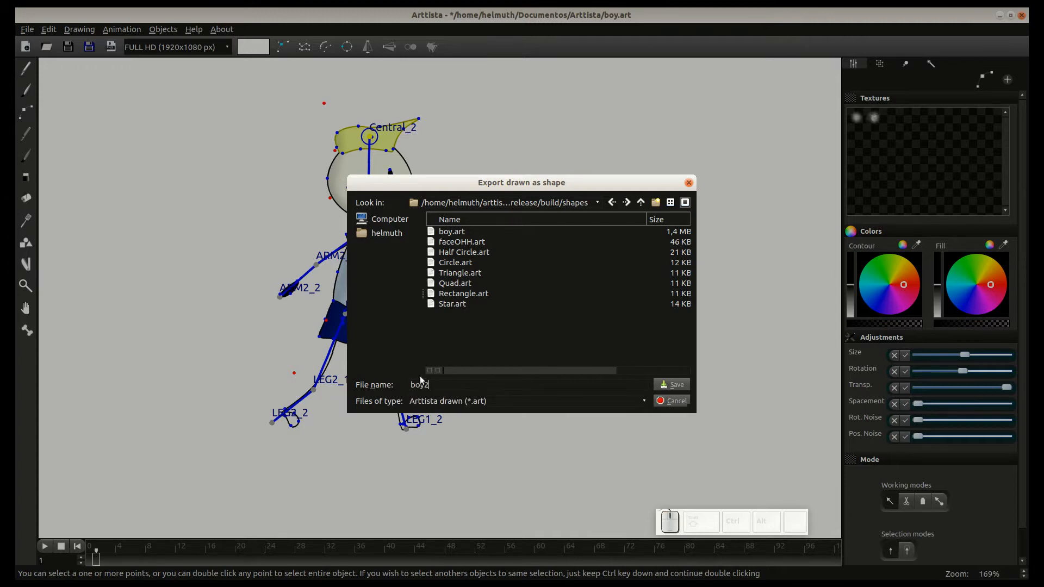
left_click(672, 384)
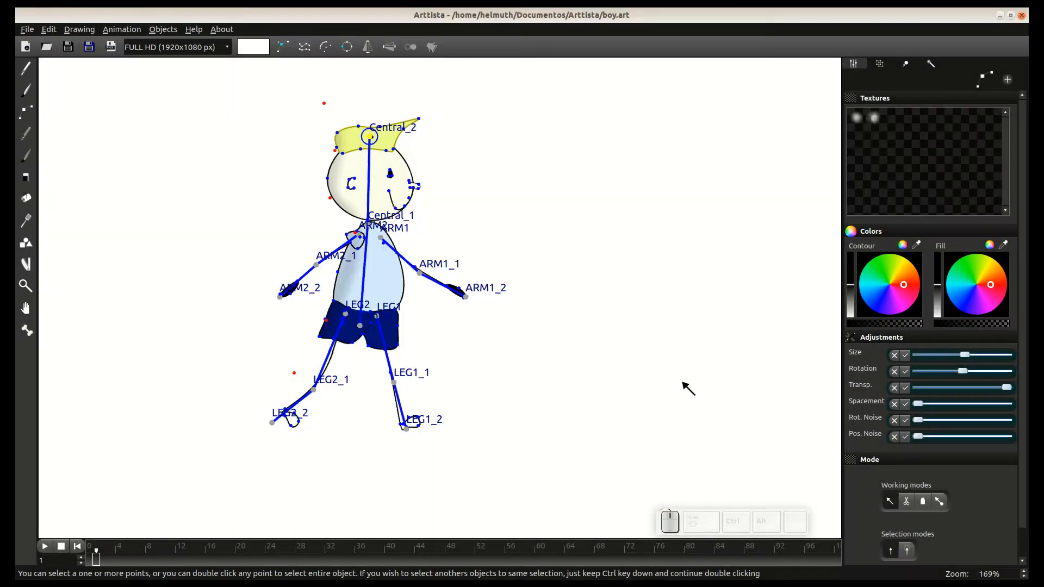
- Delete the boy2 shape from the shape library
left_click(26, 243)
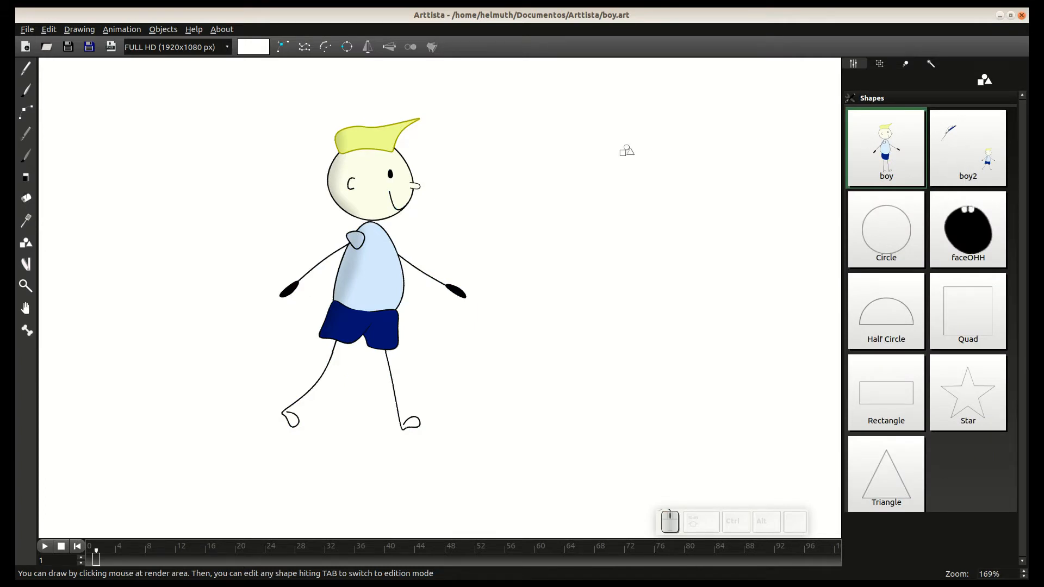
left_click(967, 151)
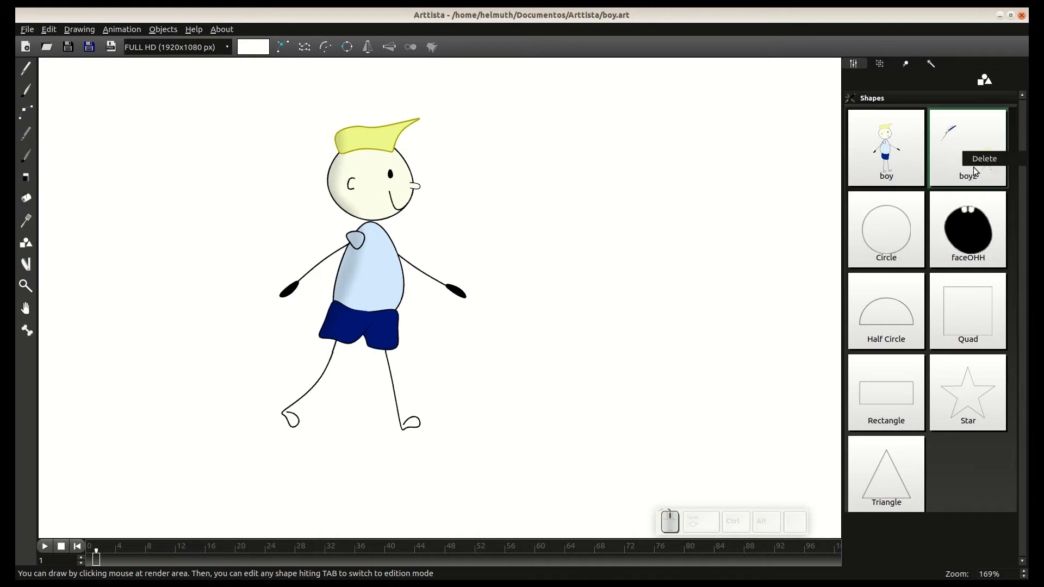
key("Delete")
left_click(621, 316)
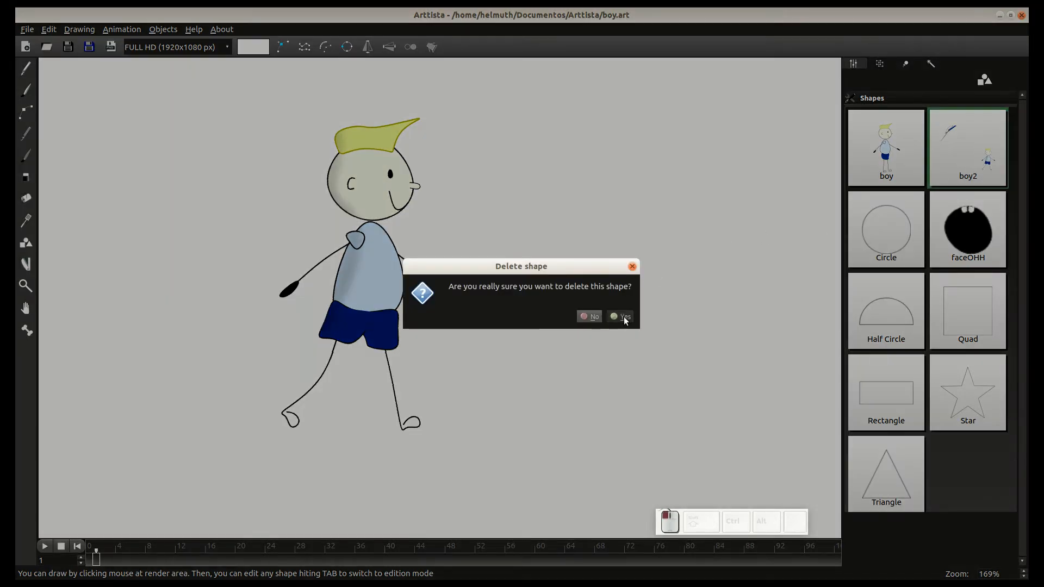
- Create a new project from the User defined (1920x1080 px) template
left_click(28, 44)
left_click(399, 195)
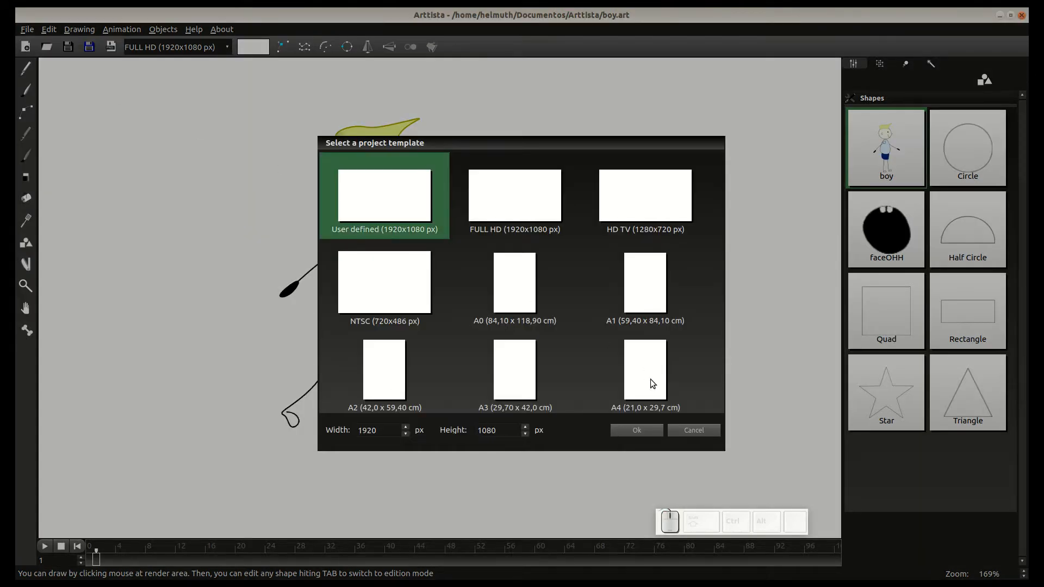
left_click(637, 430)
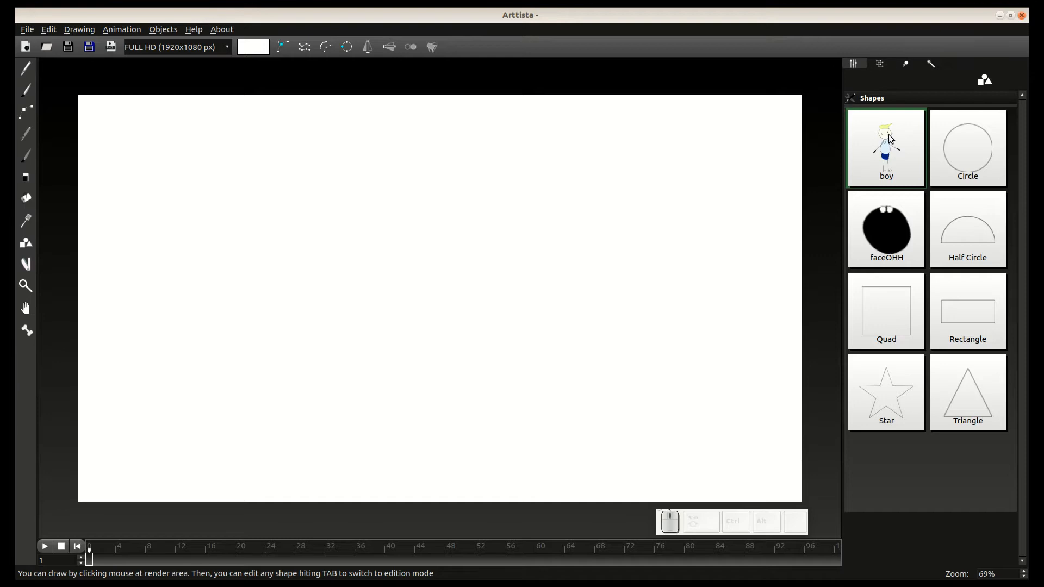
- Place a Circle shape on the empty canvas, and delete it again
left_click(966, 169)
left_click(515, 272)
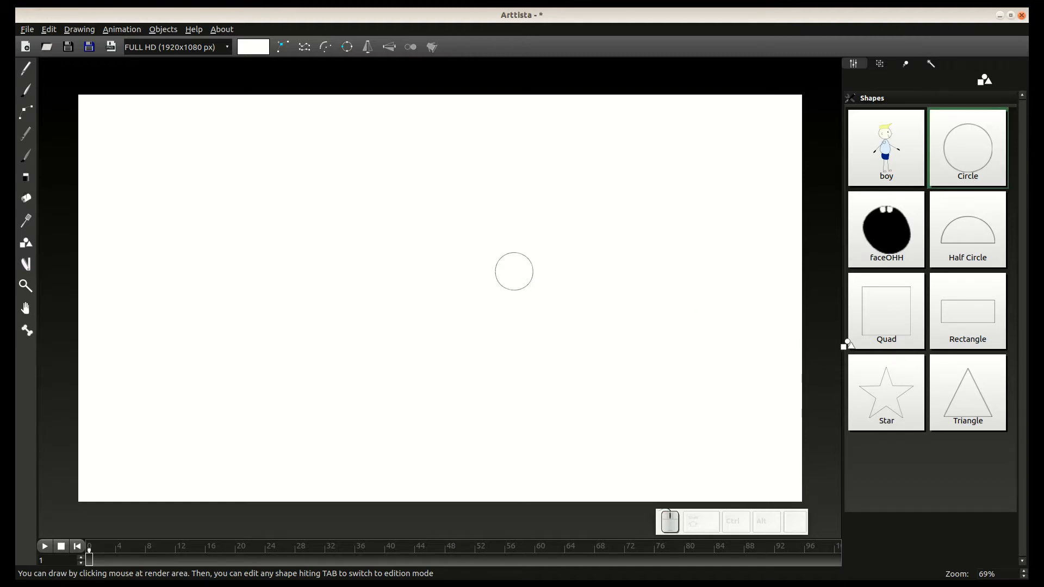
key("Tab")
left_click_drag(410, 195, 647, 372)
key("Delete")
key("Tab")
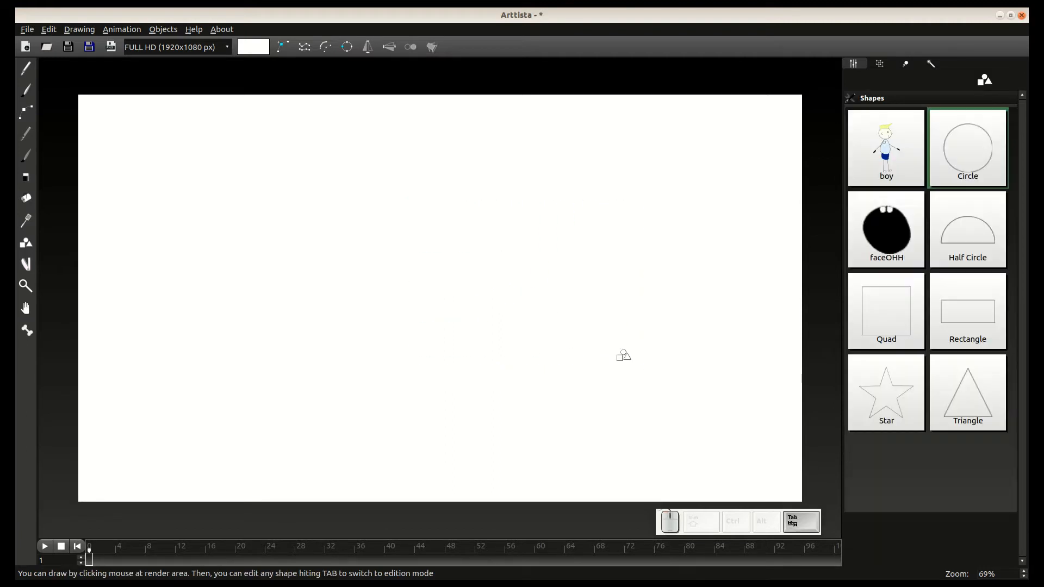
- Import and merge frame index 0 of the boy shape into the current frame, with Invalidate old skins enabled
key("shift")
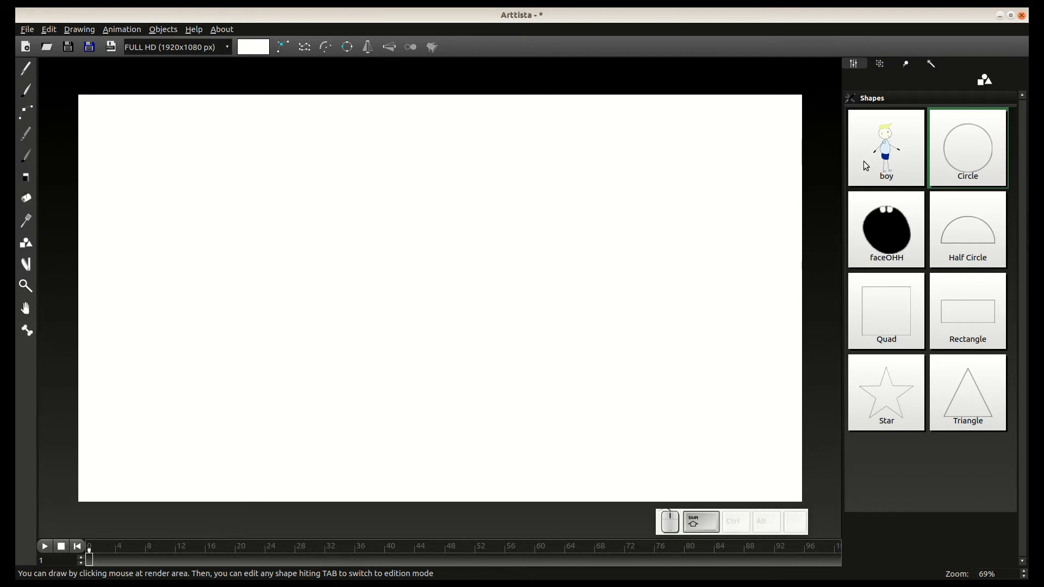
left_click(886, 157)
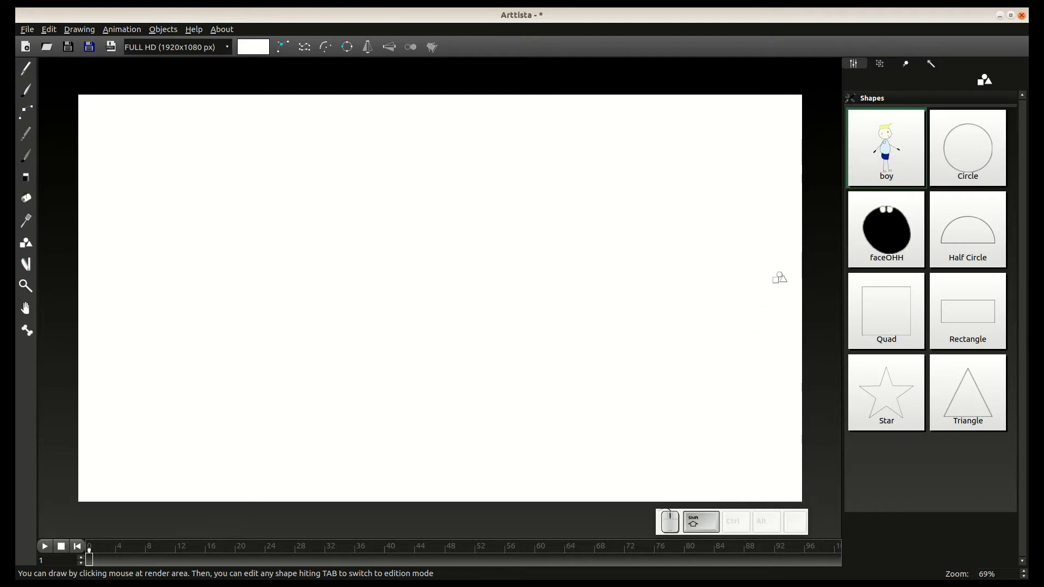
left_click(479, 252)
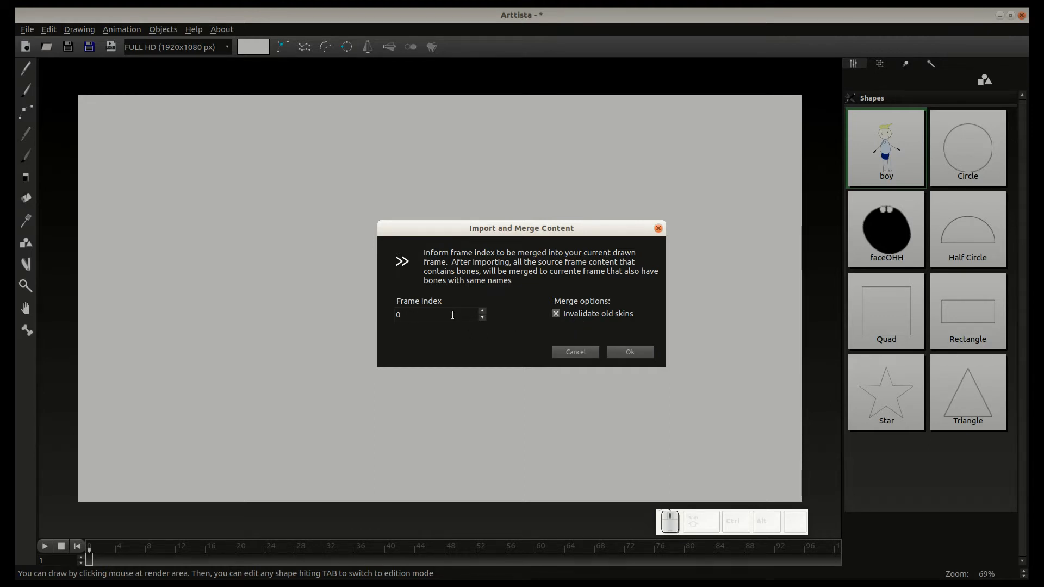
left_click(627, 352)
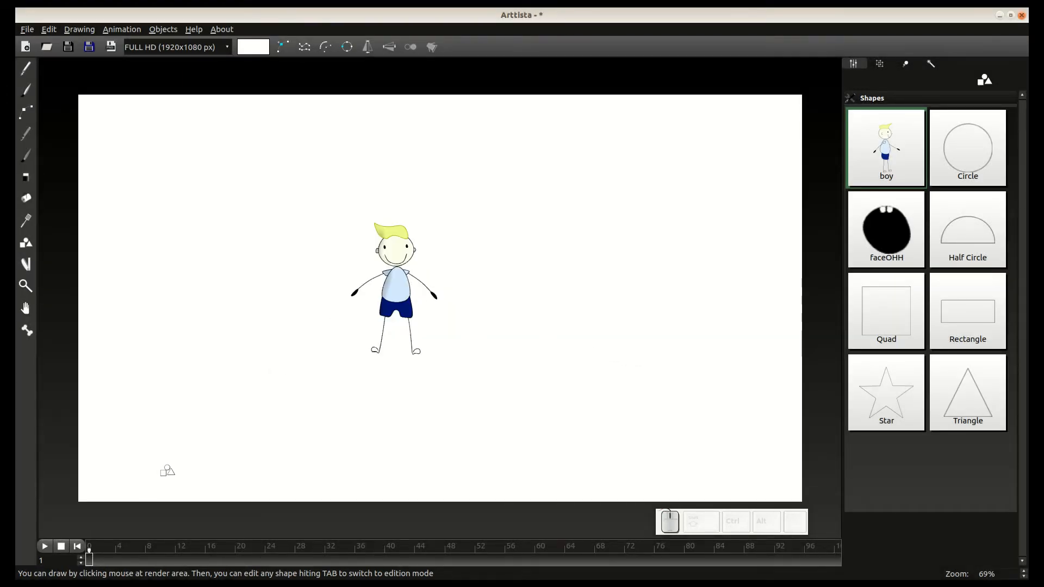
- Insert keyframes for the boy at frames 0 and 6
left_click(95, 560)
left_click(90, 564)
key("ctrl+Insert")
left_click(136, 562)
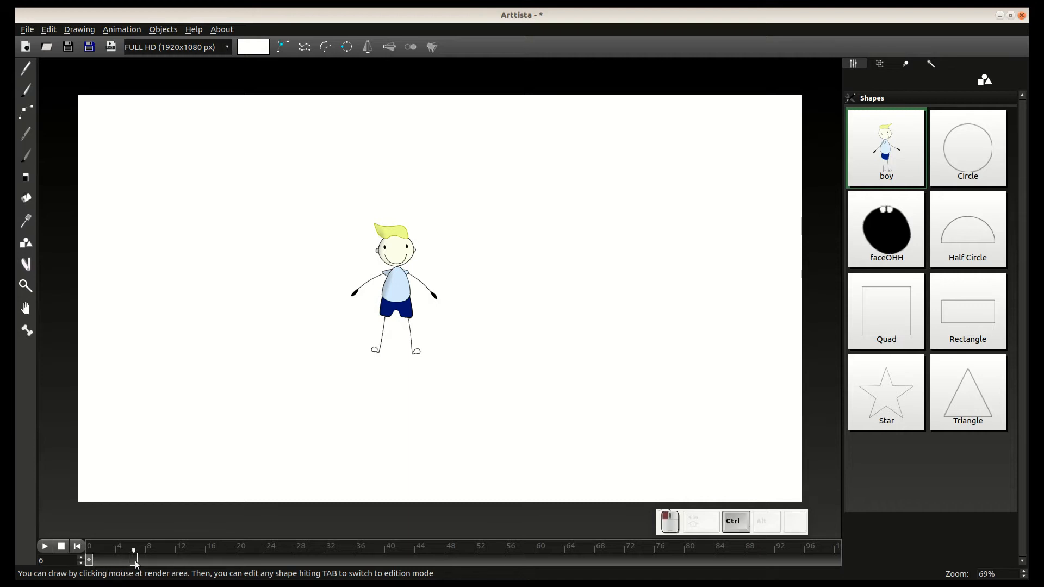
key("ctrl+Insert")
- Pose the boy in frame 6 by leaning the torso sideways at Central_1 and raising the LEG2 leg outward
scroll(366, 392, "up", 3)
left_click_drag(401, 327, 634, 355)
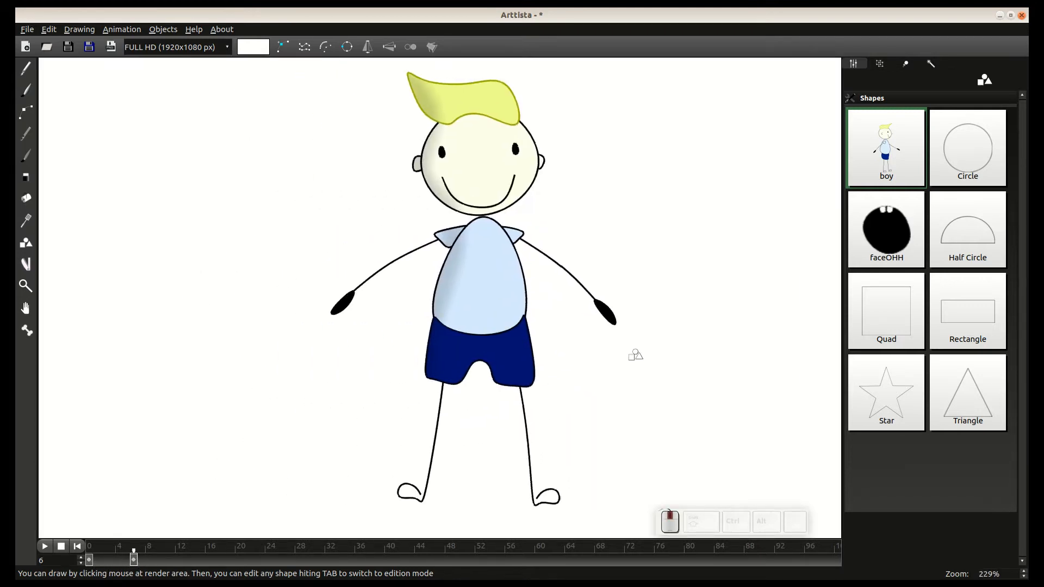
scroll(630, 355, "down", 8)
key("Tab")
left_click_drag(468, 248, 513, 260)
left_click_drag(438, 387, 386, 349)
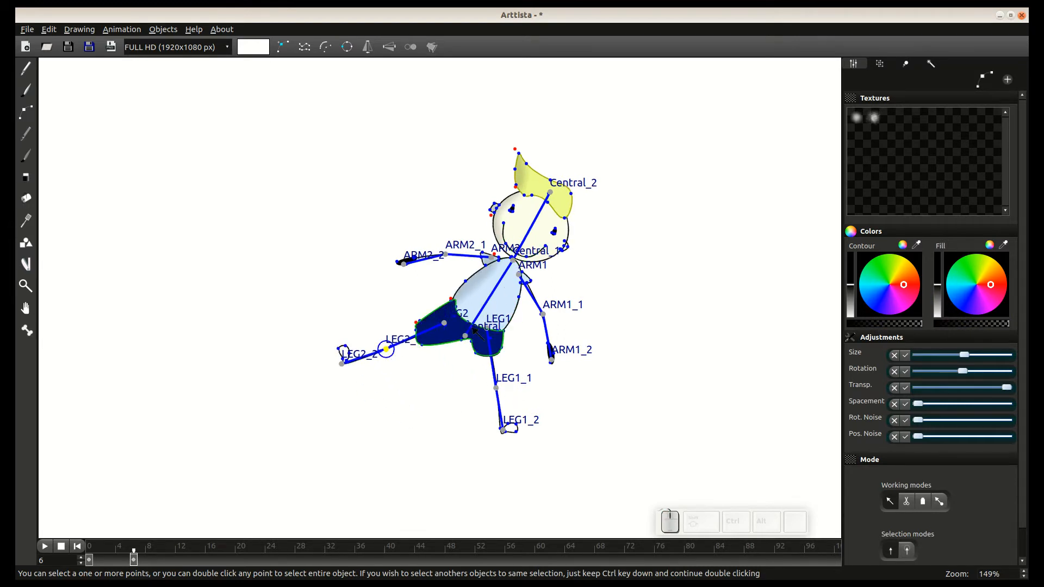
- Select the whole boy in frame 6, shift and rotate him further into the lean, and key the pose
double_click(476, 351)
left_click_drag(475, 351, 492, 350)
key("r")
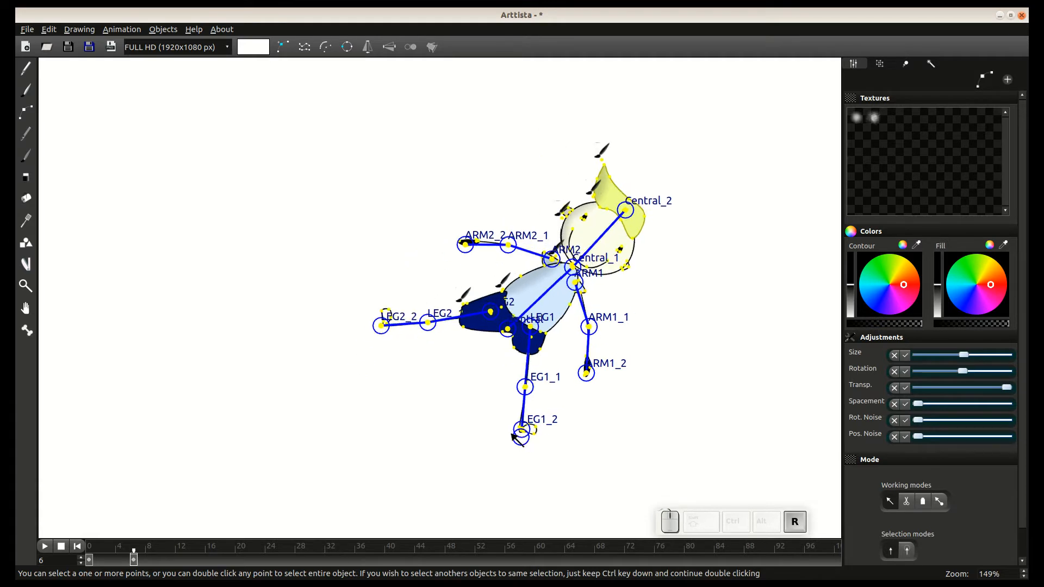
left_click(491, 430)
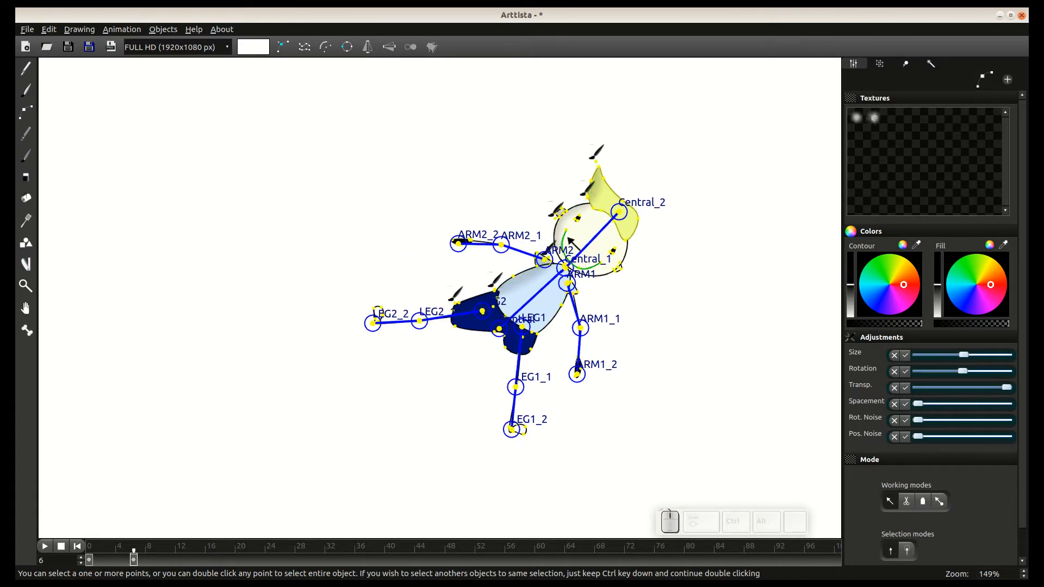
key("ctrl+a")
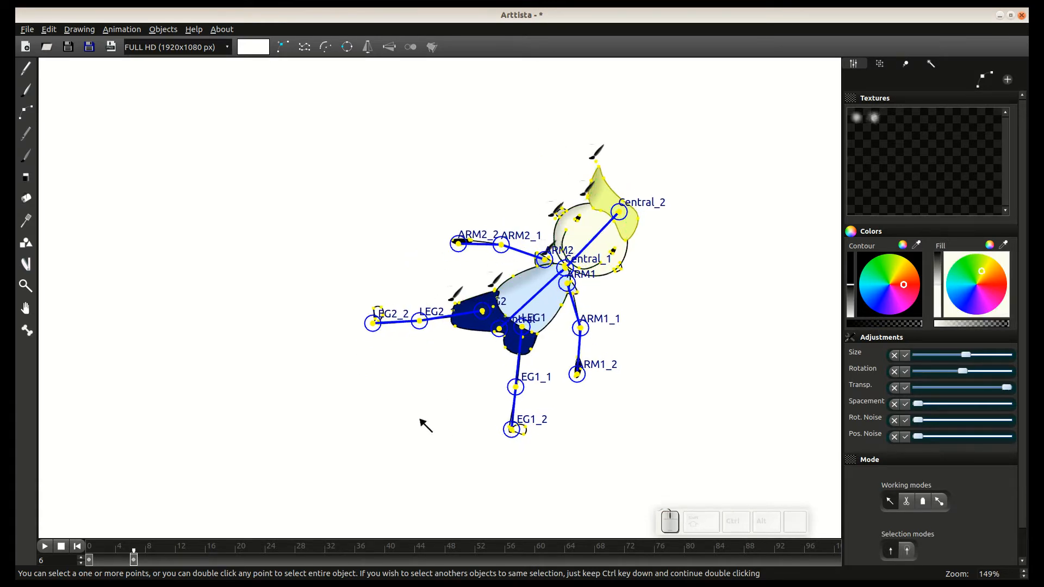
key("F2")
- Insert a keyframe at frame 7 holding the whole leaning boy
mouse_move(132, 559)
left_mouse_down()
mouse_move(95, 562)
mouse_move(140, 563)
left_mouse_up()
key("Tab")
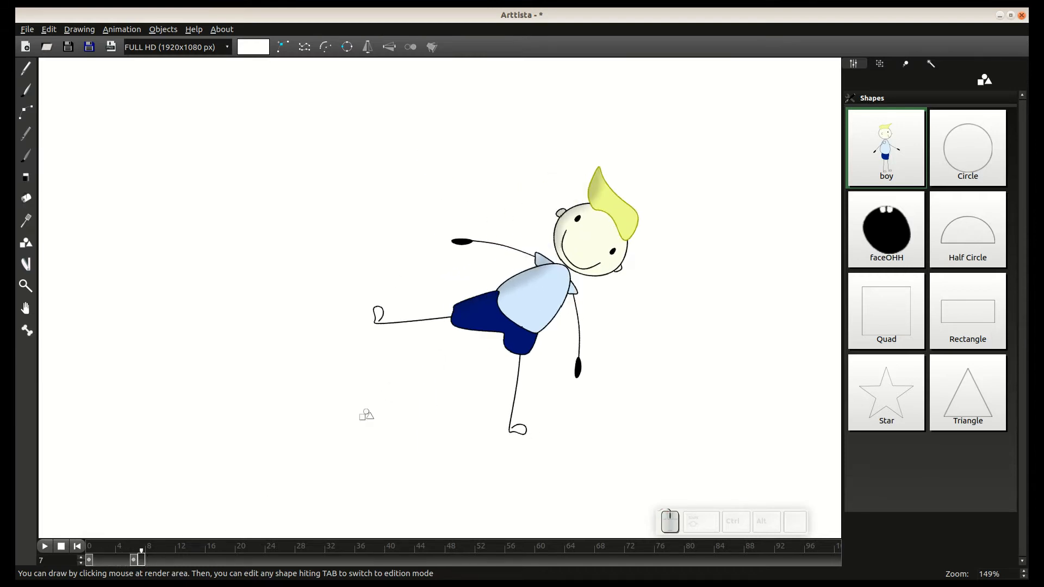
key("Tab")
left_click_drag(302, 89, 692, 465)
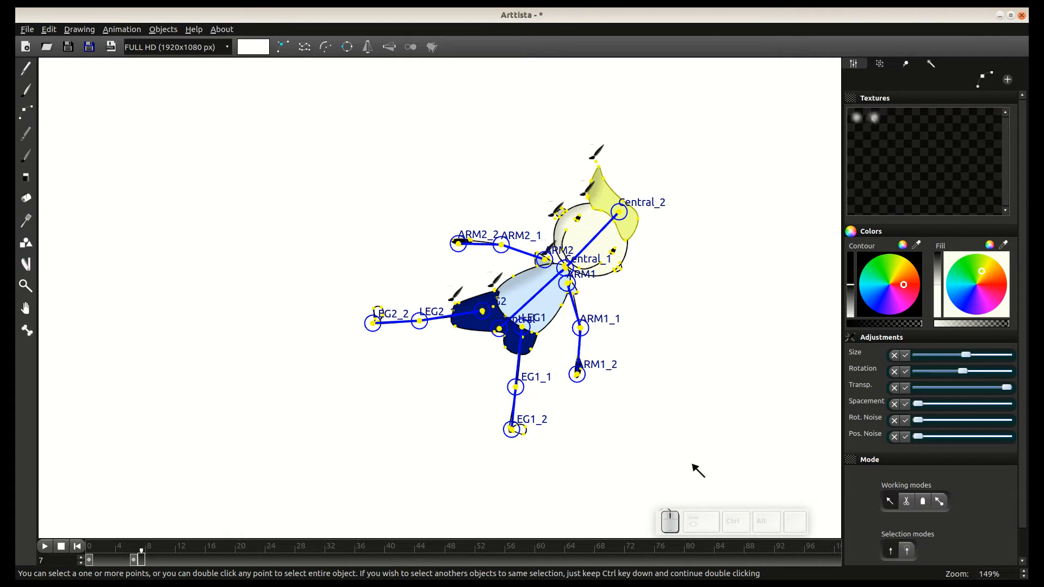
key("r")
key("ctrl")
key("ctrl+v")
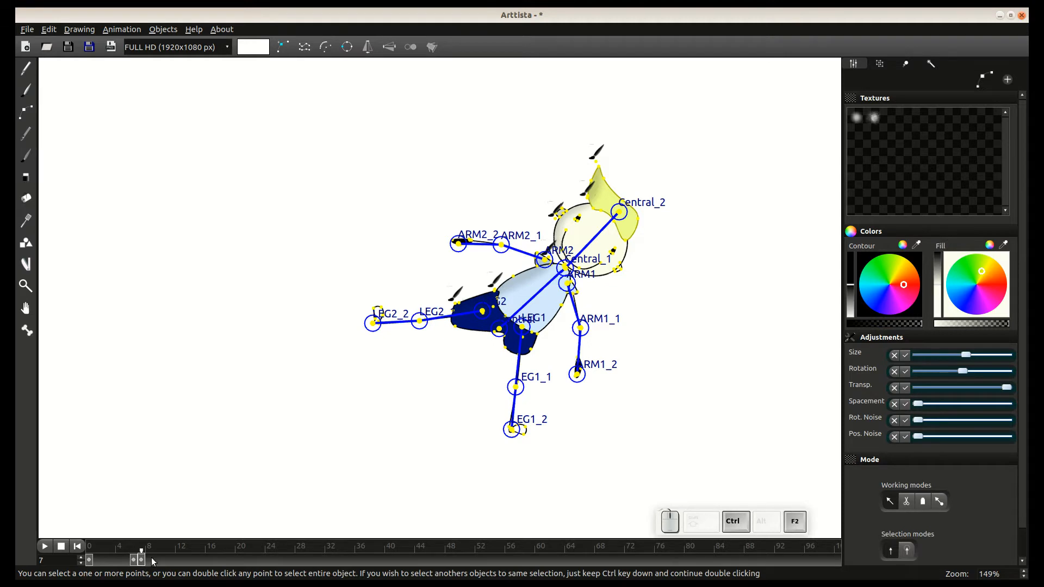
- Choose the exported boy from the shape library for use in frame 7
left_click(27, 246)
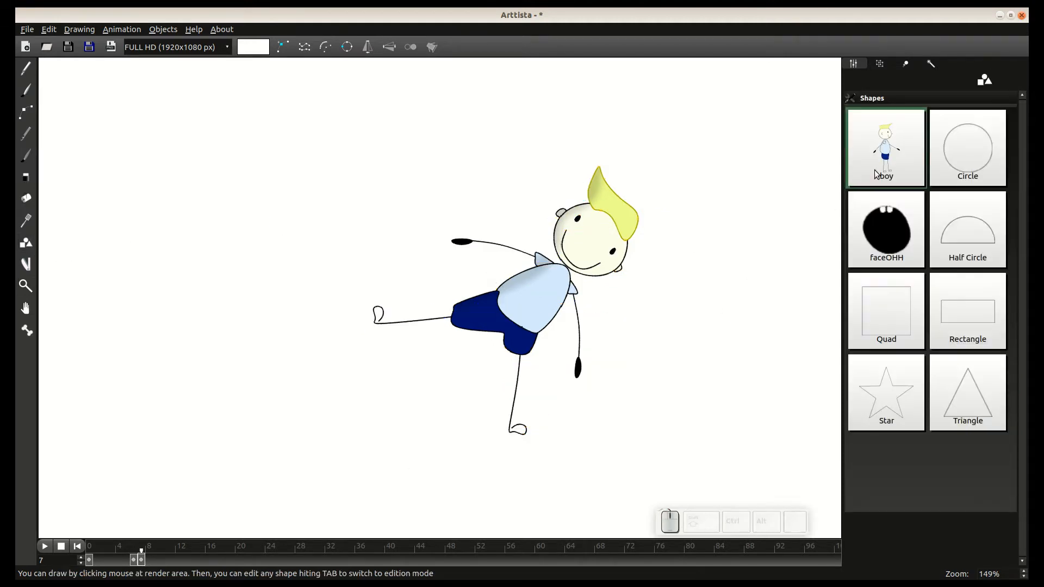
left_click(894, 158)
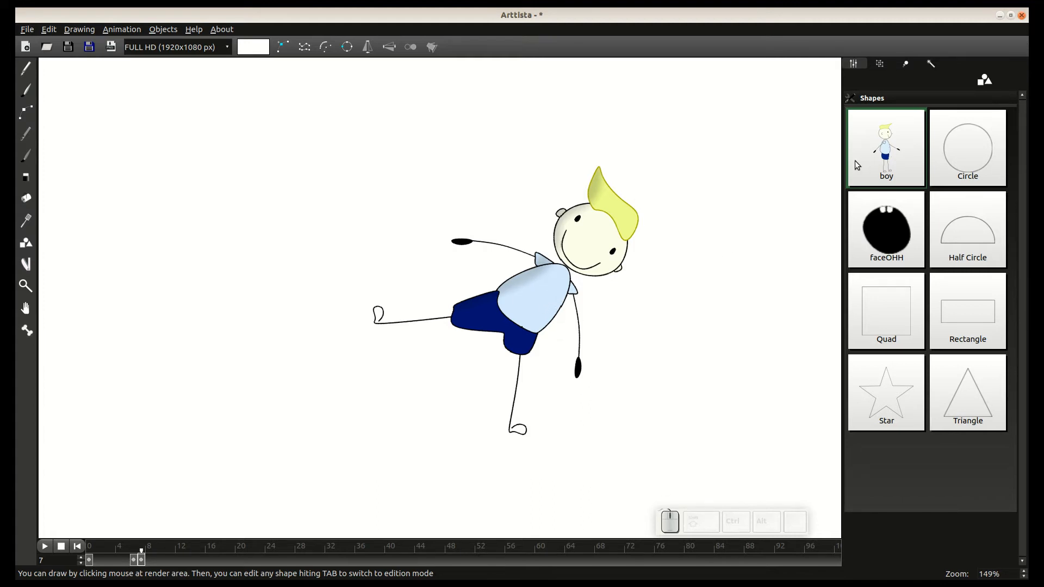
key("Tab")
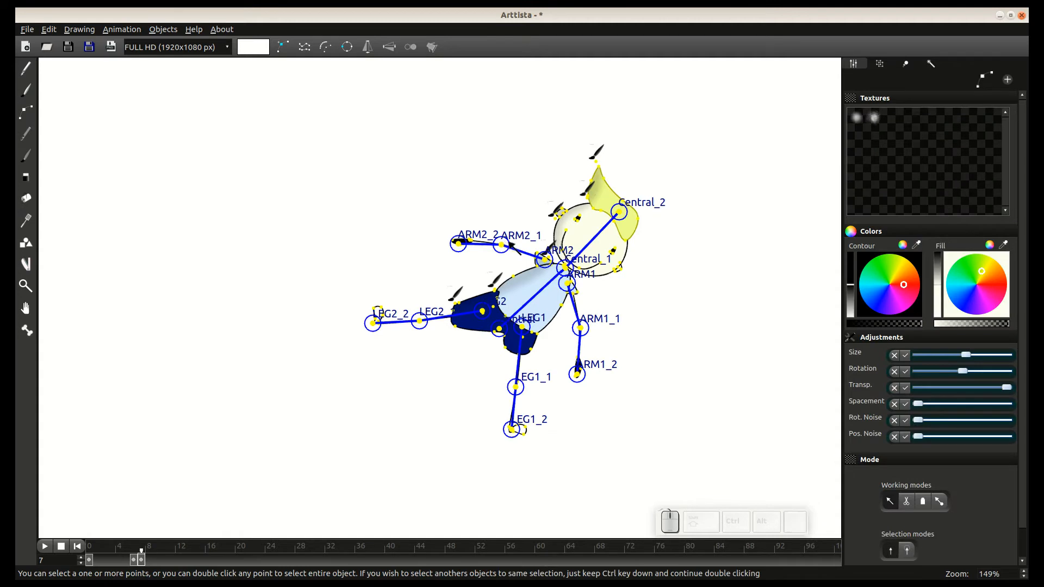
key("Tab")
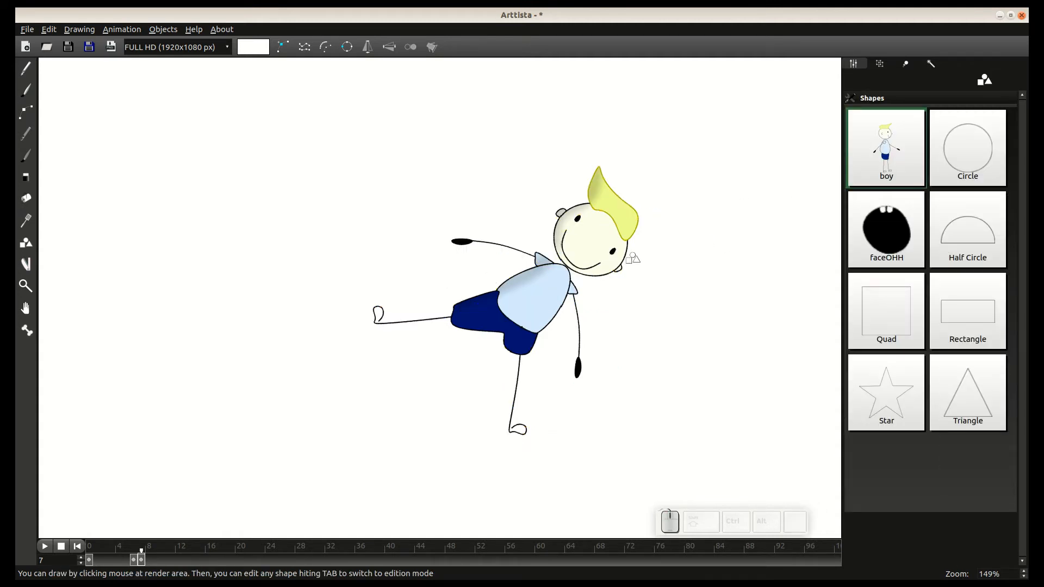
- Try placing the boy shape in frame 7 as a separate figure, and undo it
key("shift")
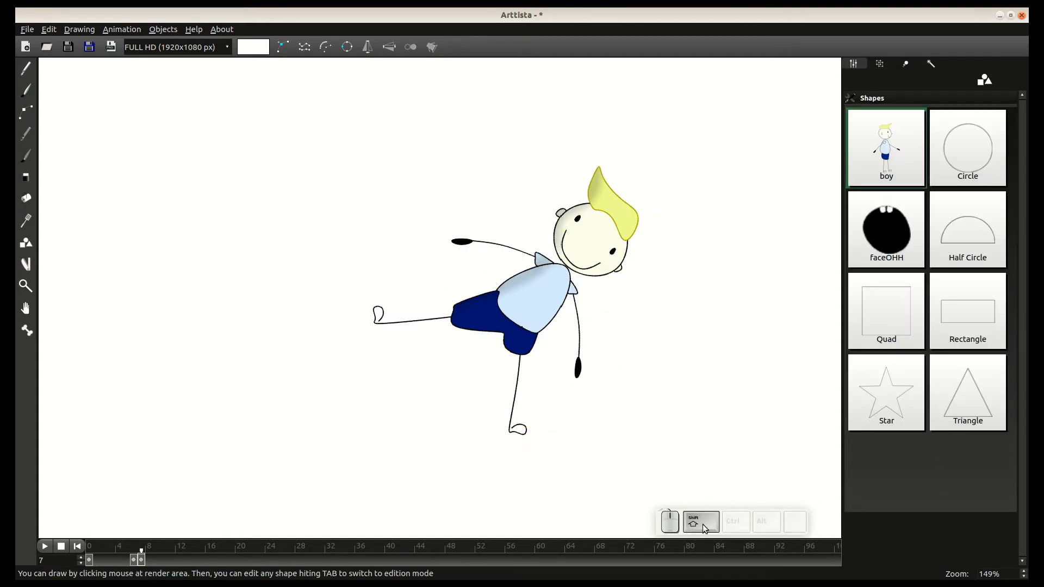
left_click(560, 305, "shift")
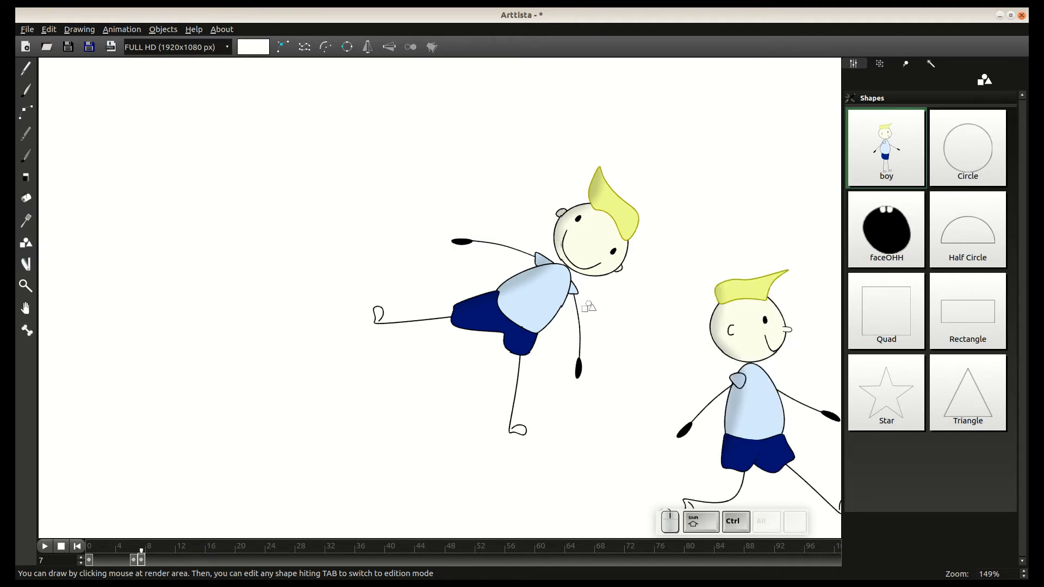
key("ctrl+z")
key("ctrl+z")
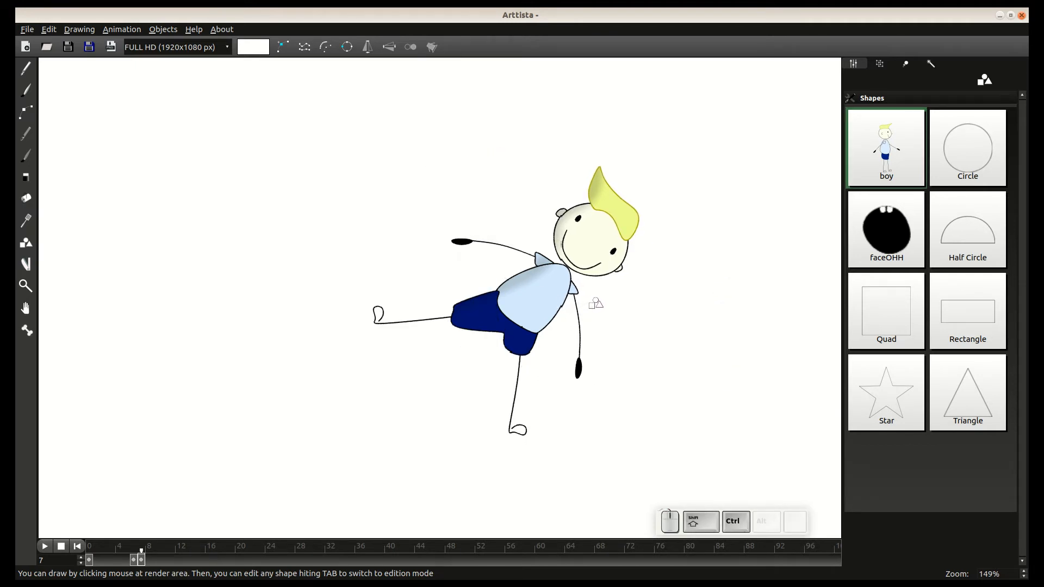
- Merge frame index 1 of the boy shape into the posed boy in frame 7, invalidating old skins, and compare frames 6 and 7
left_click(595, 302, "shift")
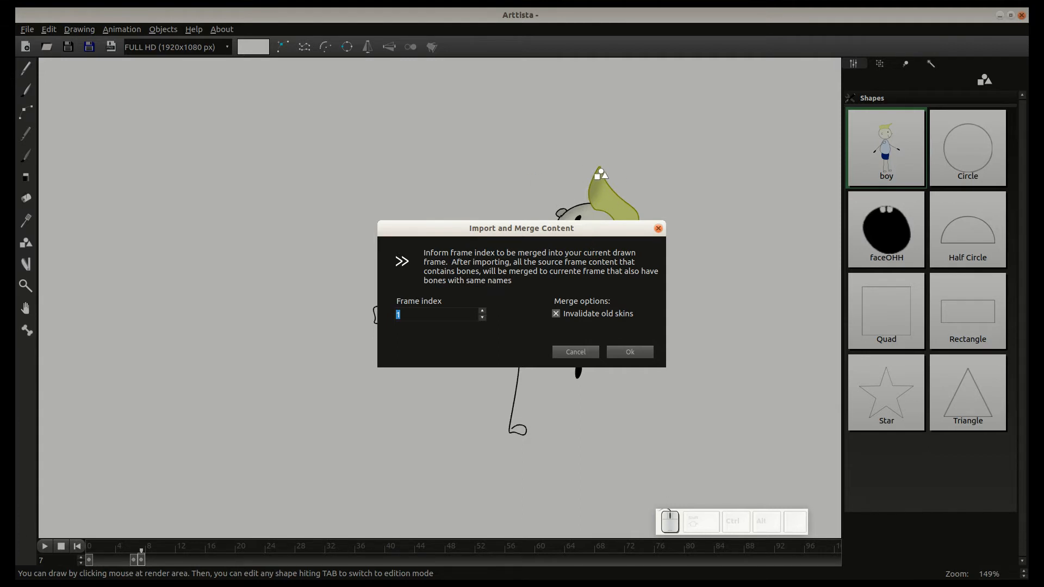
left_click(641, 353)
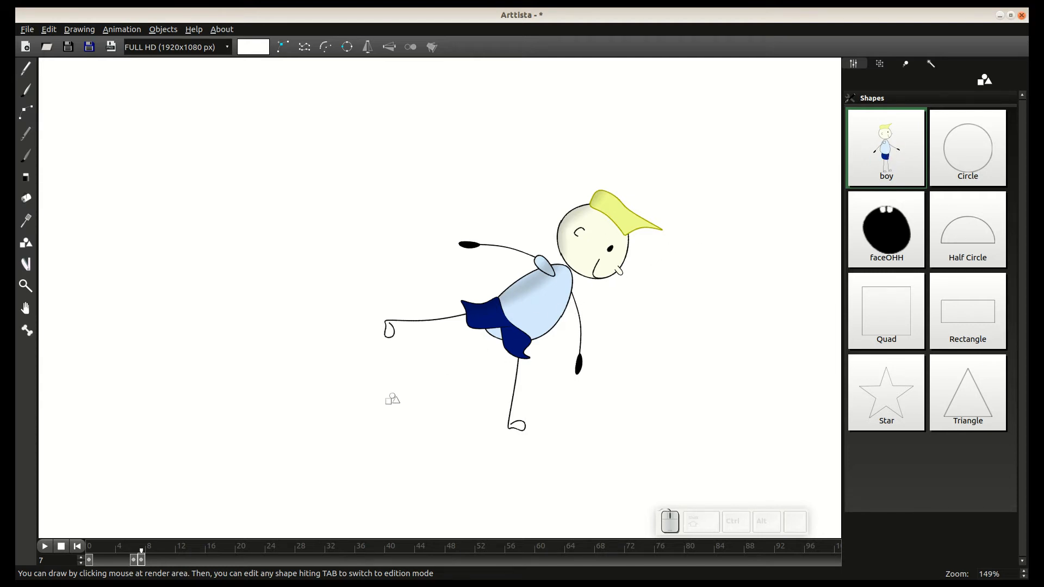
left_click(135, 566)
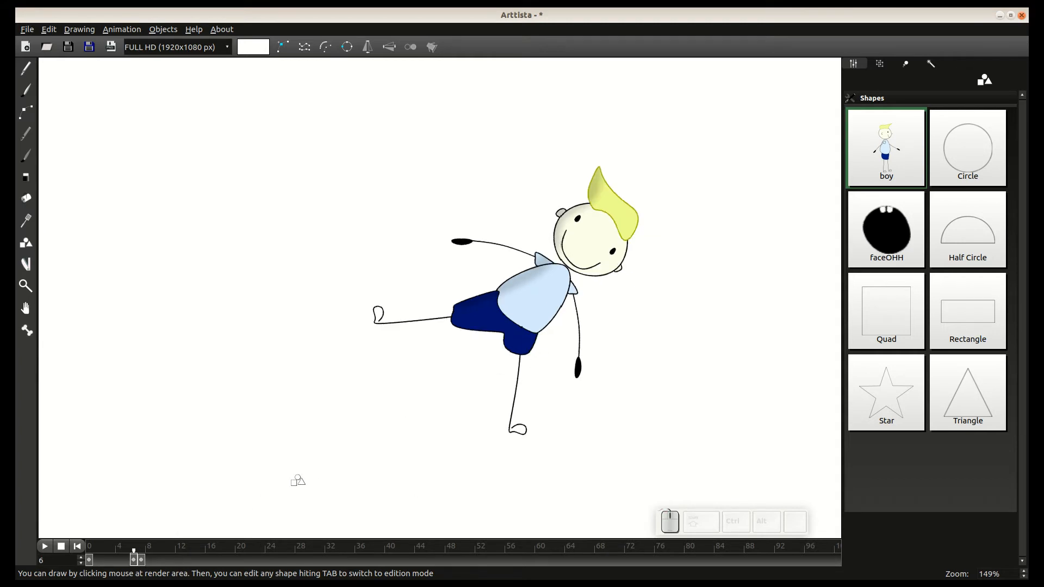
key("Tab")
left_click(144, 561)
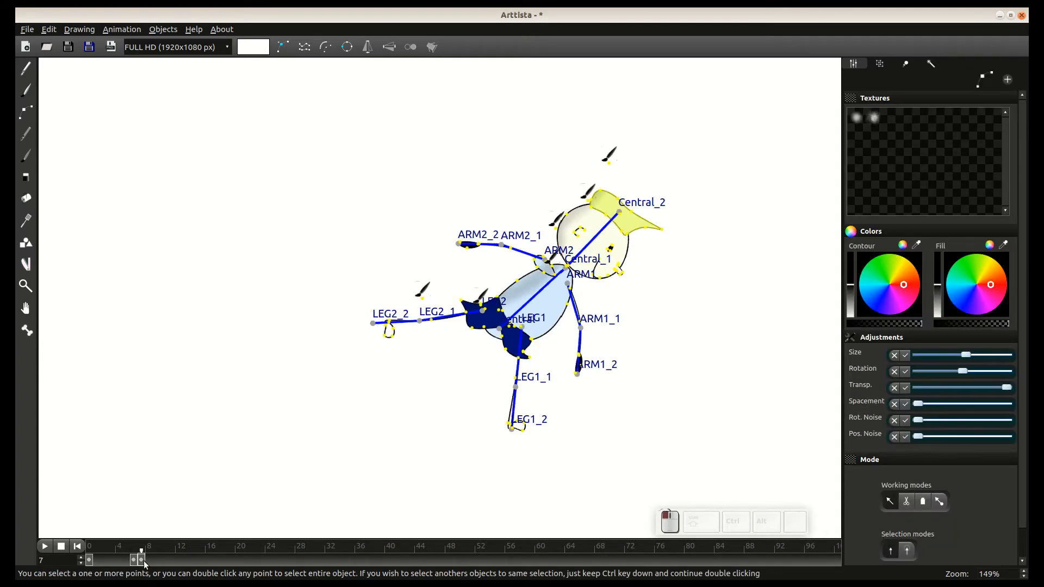
left_click(135, 566)
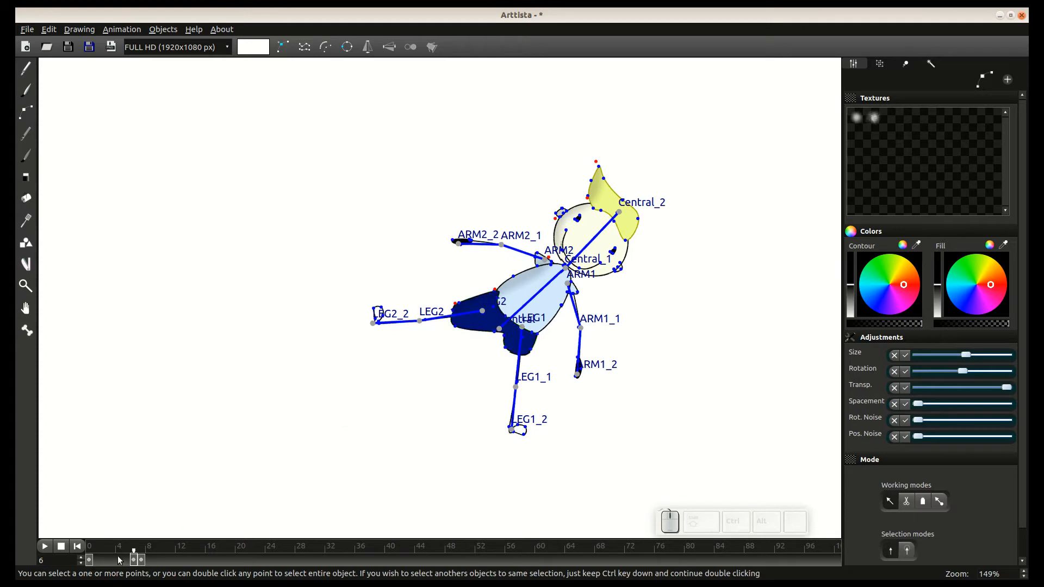
left_click(142, 562)
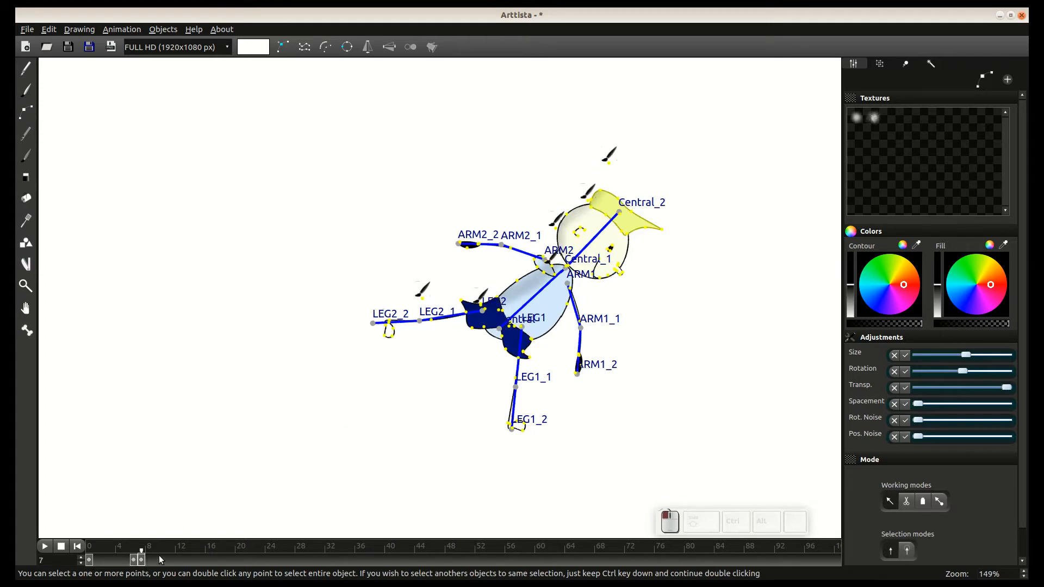
key("Tab")
- Move outline points of the shorts in frame 7 to cover the shirt's lower edge and tidy the raised leg's hem
scroll(515, 346, "up", 3)
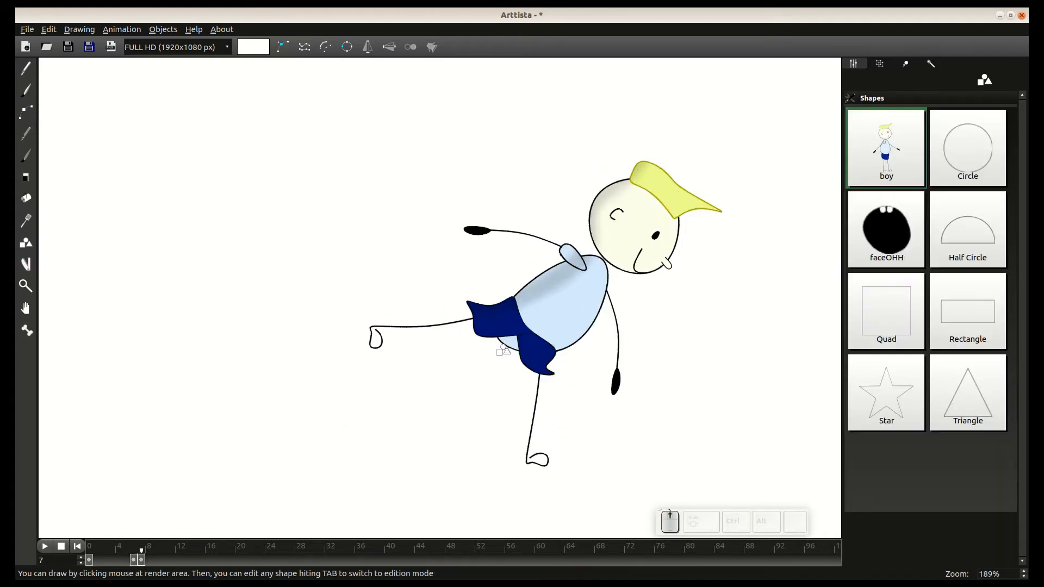
key("Tab")
left_click(509, 350)
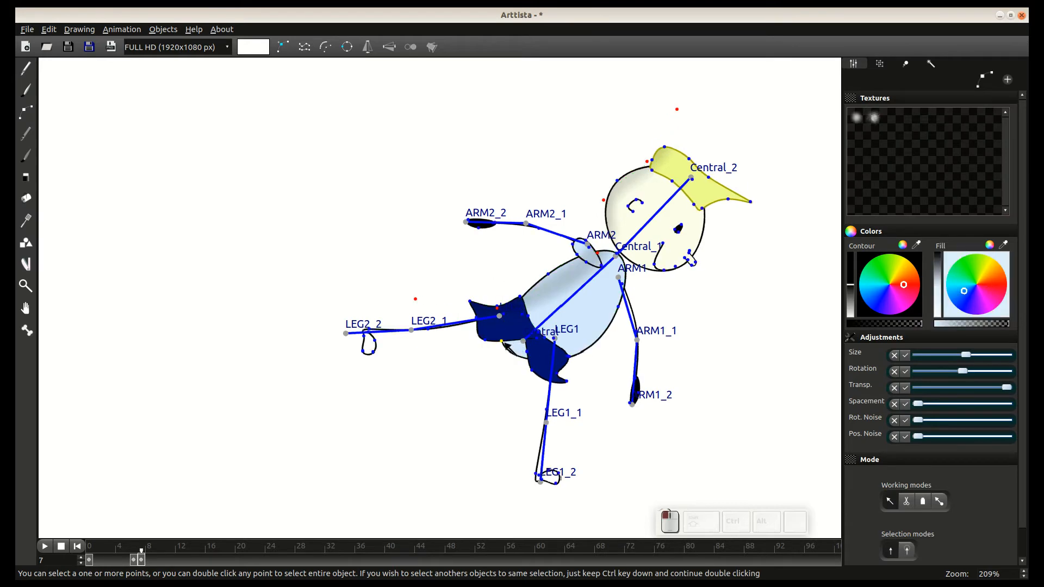
left_click_drag(512, 332, 491, 349)
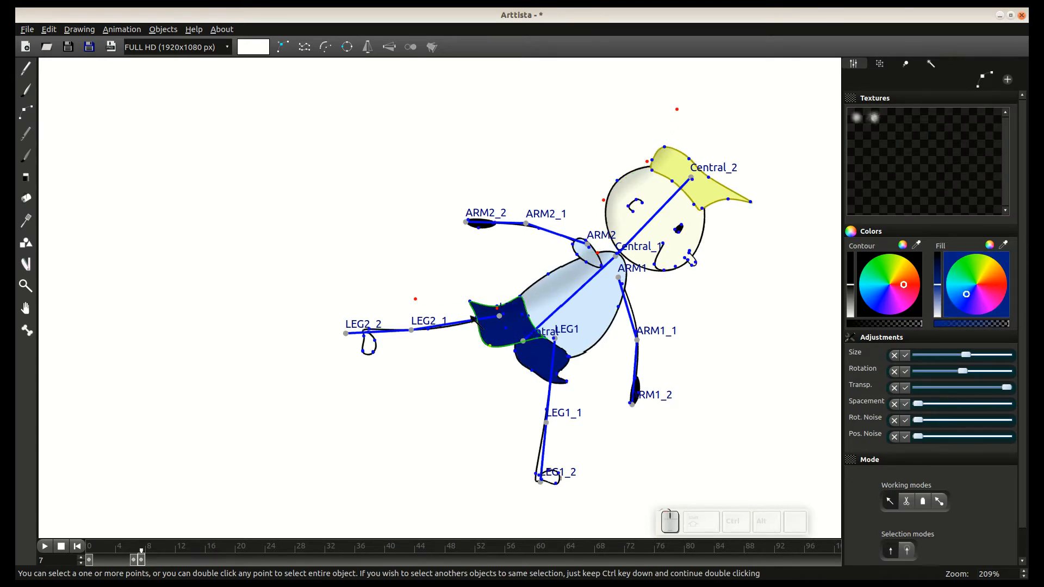
left_click_drag(473, 304, 474, 310)
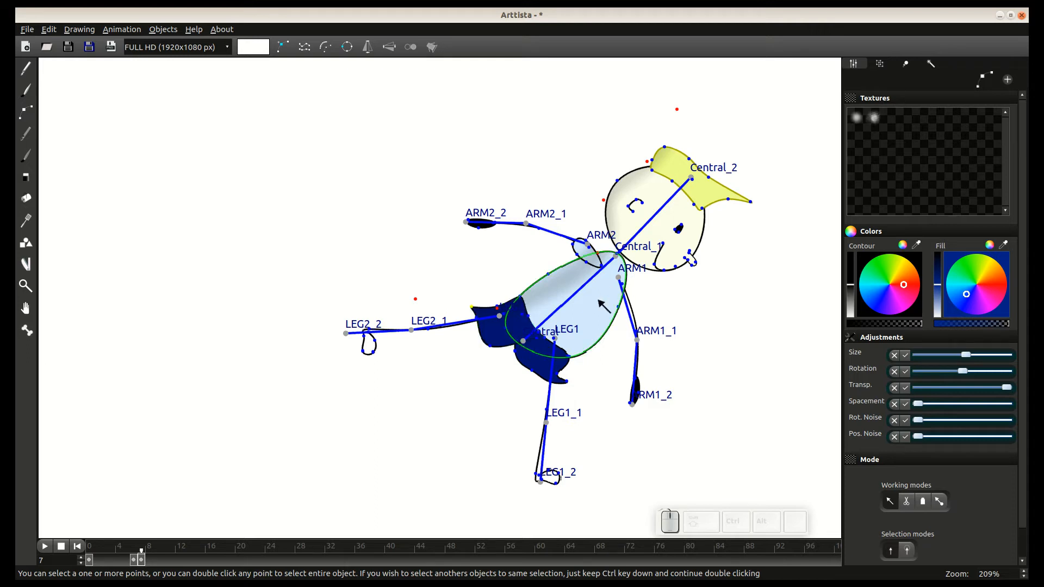
left_click(507, 301)
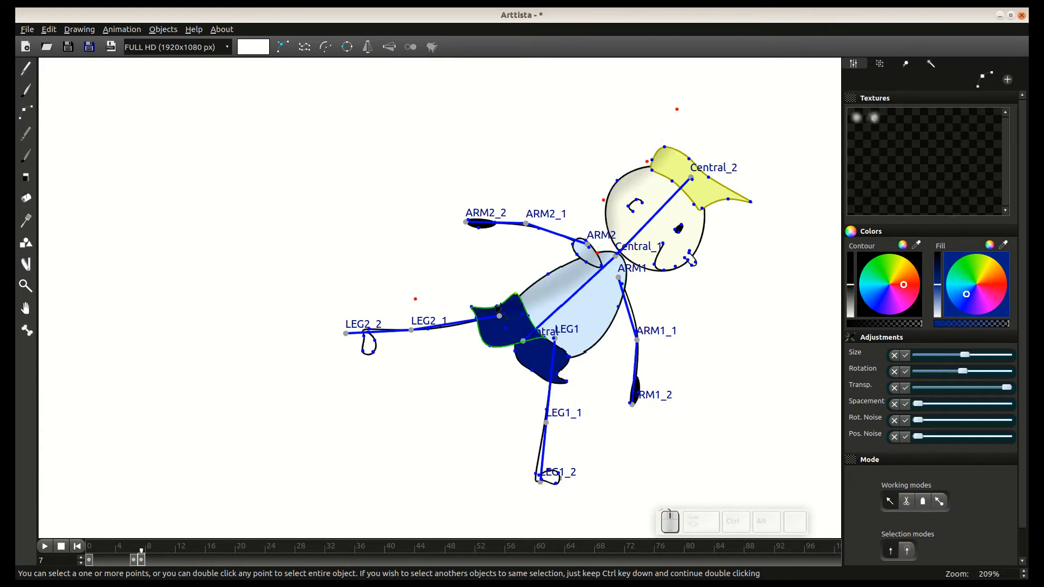
left_click_drag(498, 307, 497, 305)
left_click_drag(475, 311, 476, 315)
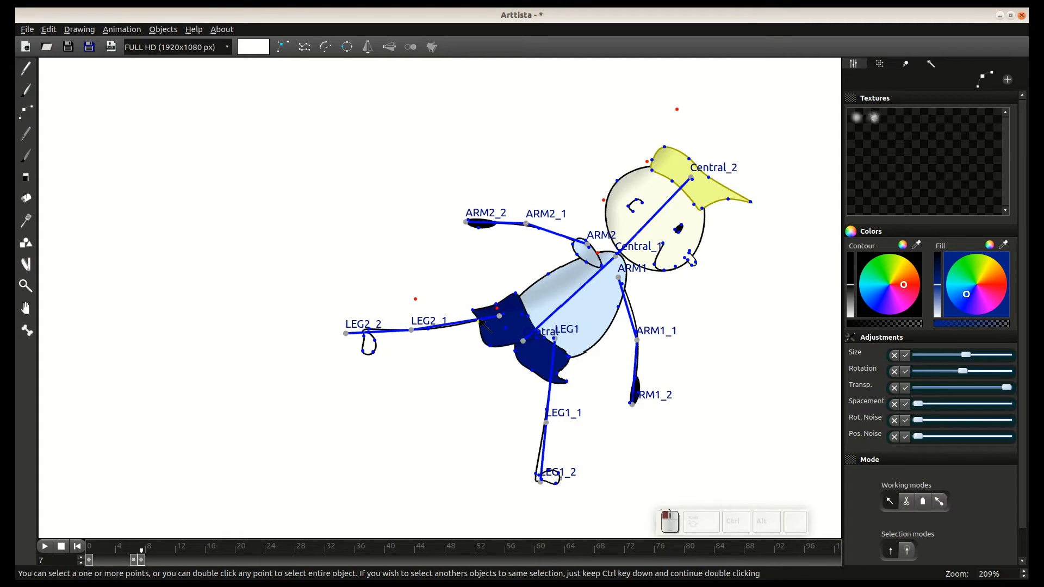
left_click(531, 309)
scroll(484, 366, "down", 1)
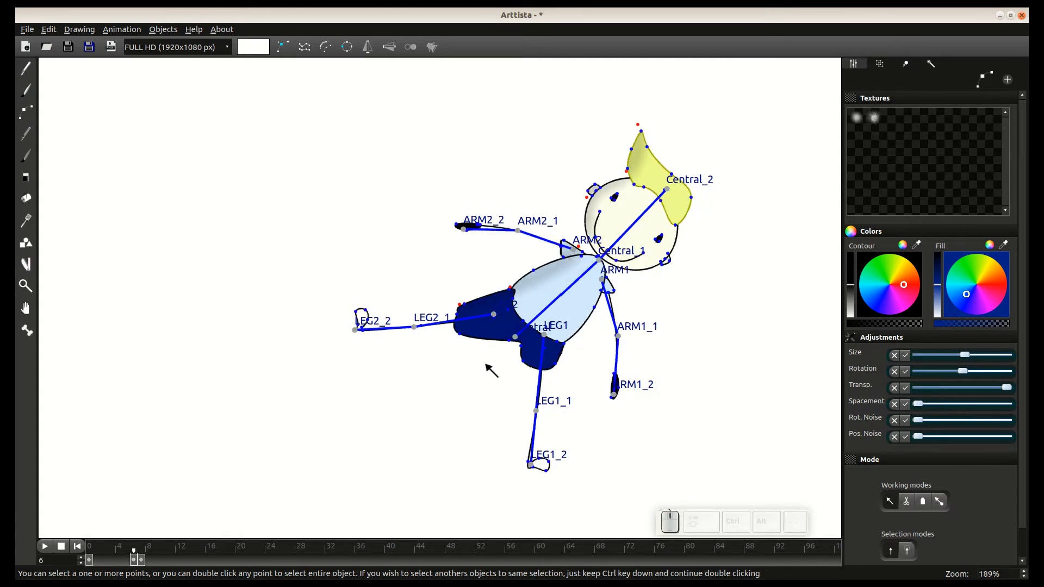
- Reshape the standing leg's part of the shorts in frame 7 around LEG1, using frame 6 as reference
key("Tab")
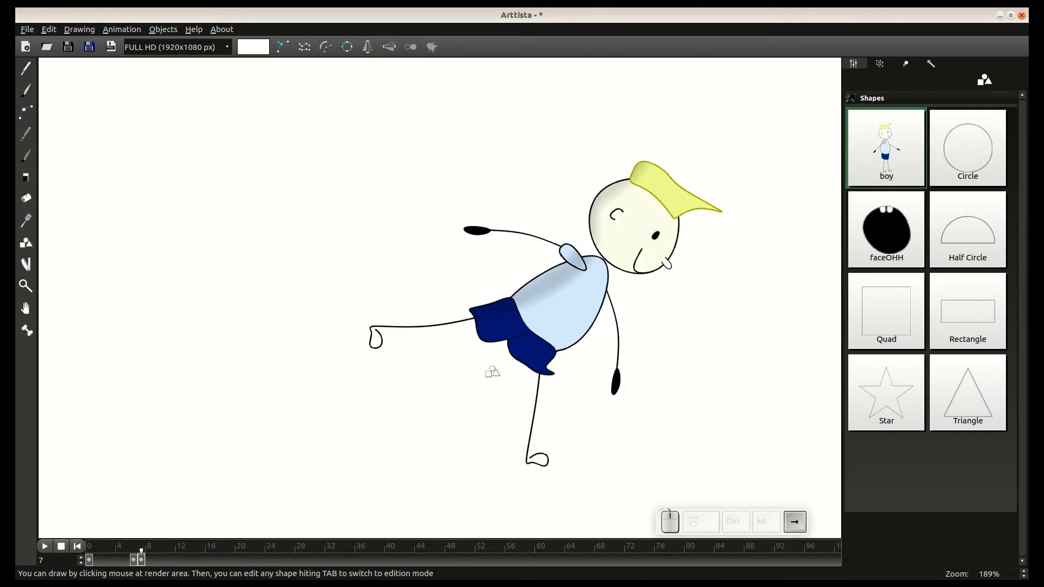
key("Tab")
left_click_drag(508, 347, 527, 376)
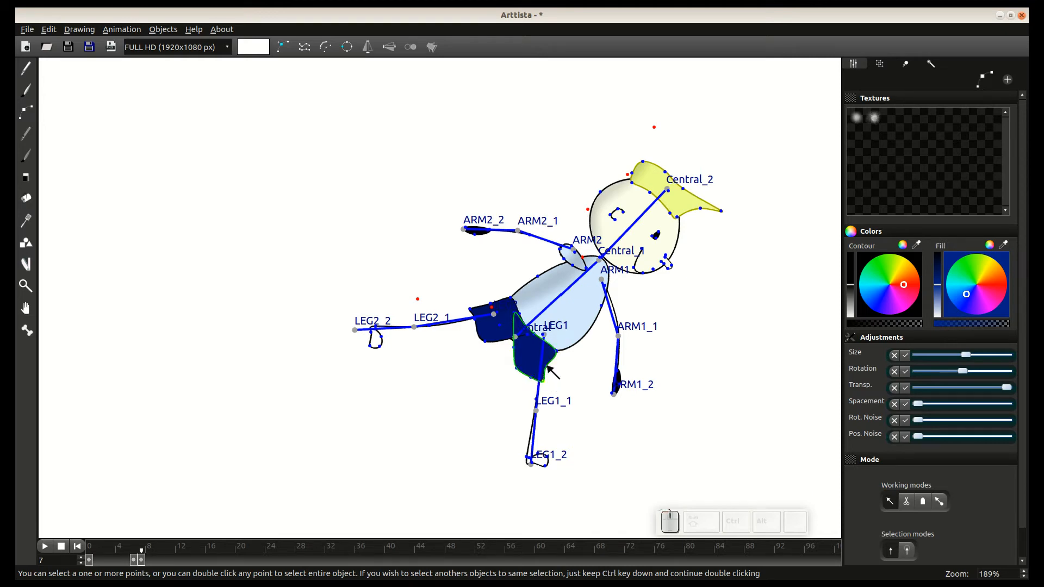
key("Left")
key("Tab")
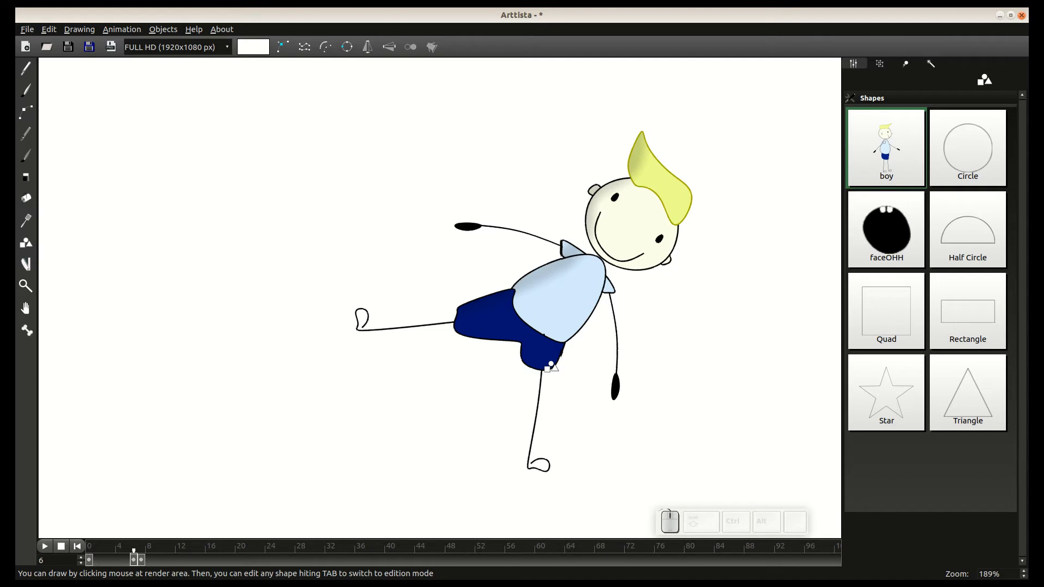
- Extend the hem of the raised leg's shorts outward along LEG2 in frame 7 and compare it with frame 6
key("Right")
key("Tab")
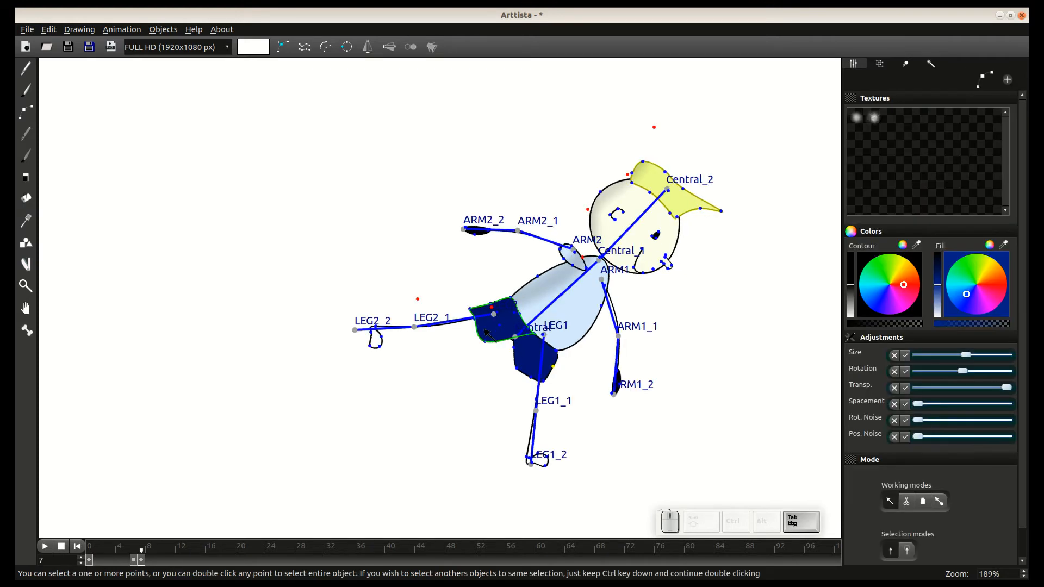
left_click_drag(470, 308, 458, 308)
left_click_drag(484, 341, 475, 342)
key("Left")
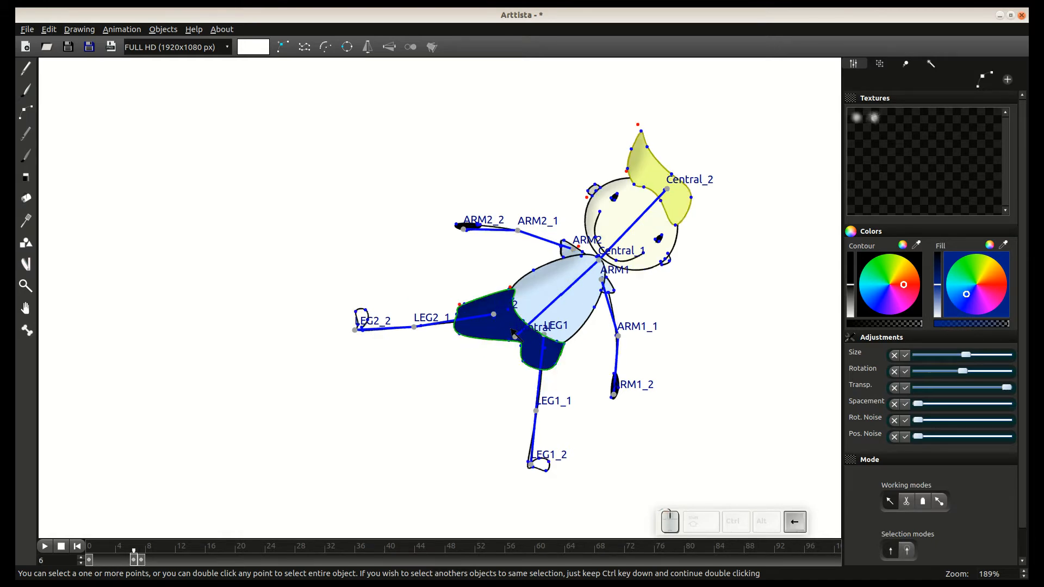
key("Tab")
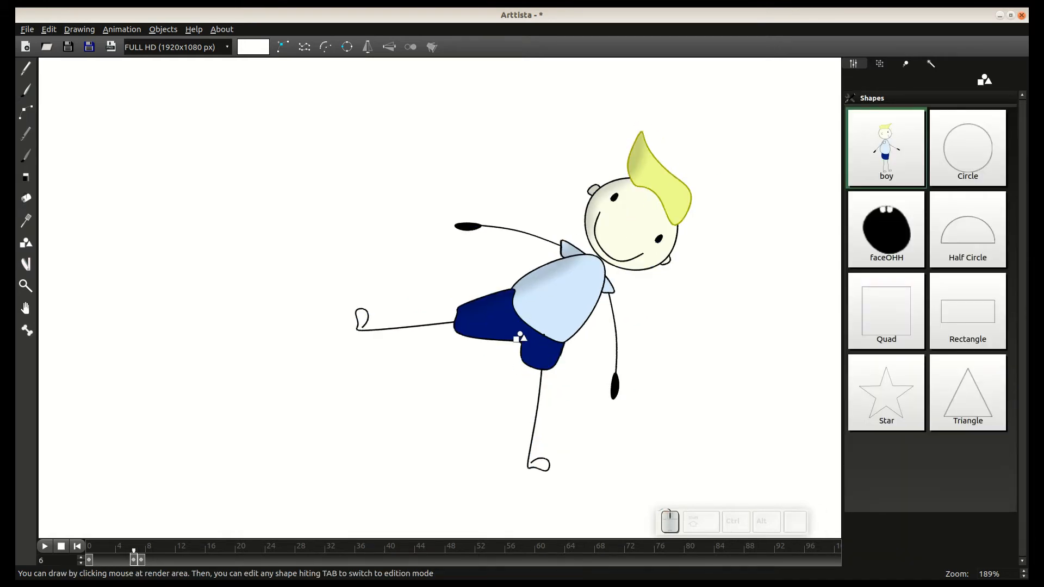
- Adjust the back waist point where the shirt meets the shorts in frame 6, and check the transition through frames 5 to 7
scroll(520, 337, "up", 2)
key("Tab")
double_click(531, 297)
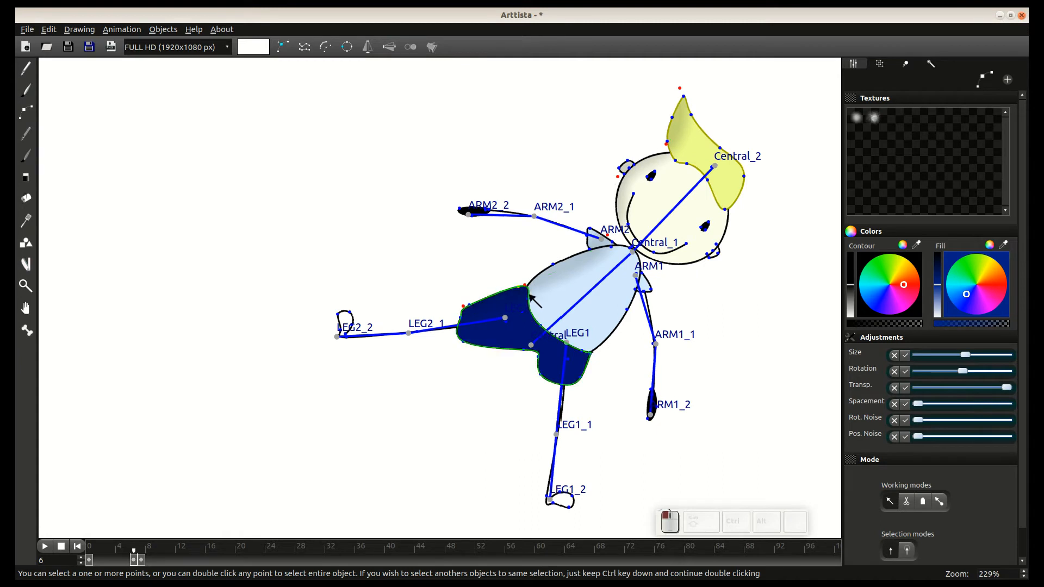
mouse_move(518, 287)
left_mouse_down()
mouse_move(522, 302)
mouse_move(524, 290)
left_mouse_up()
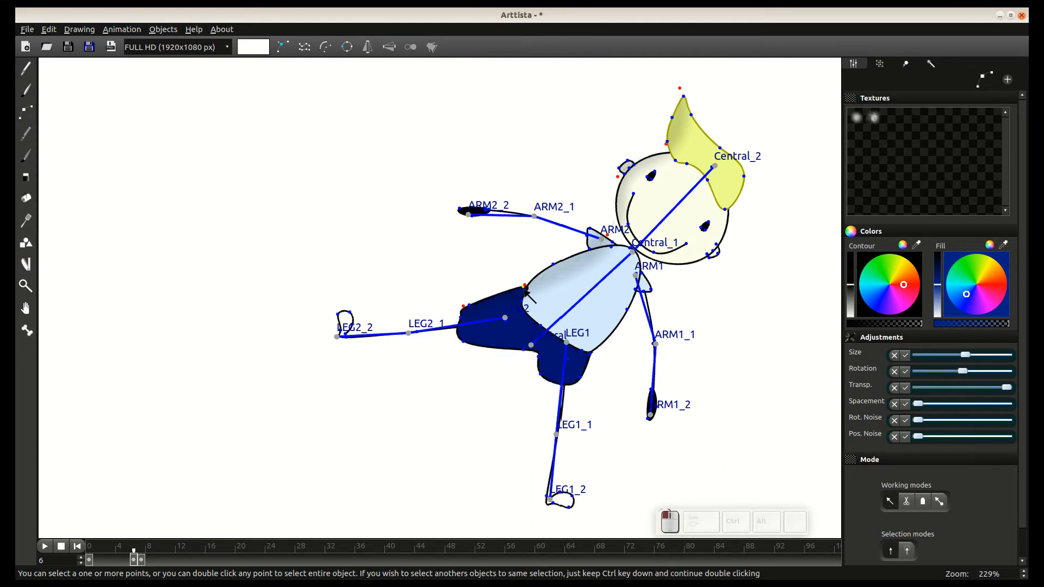
key("Tab")
key("Left")
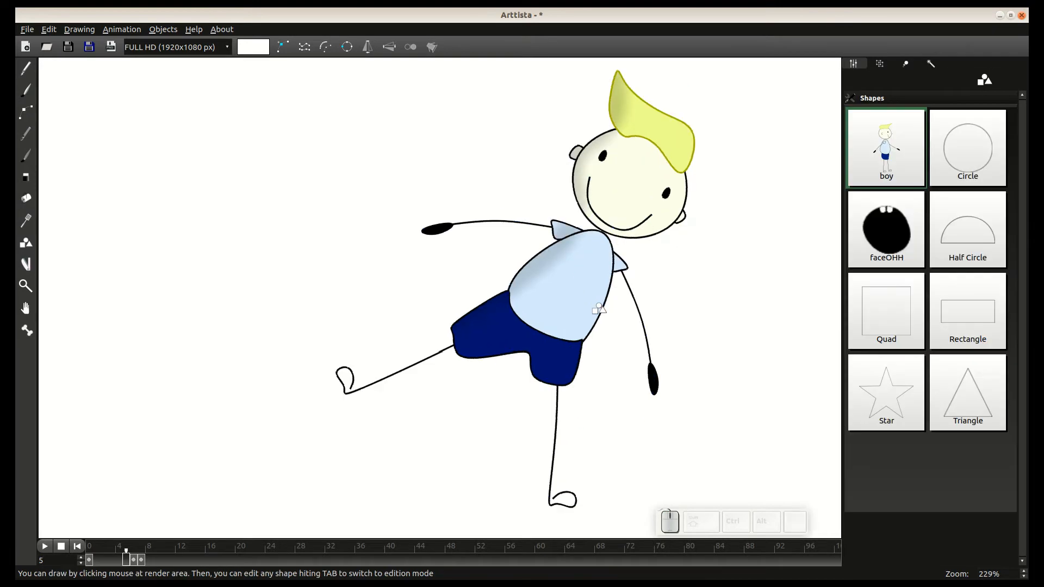
key("Right")
key("Right")
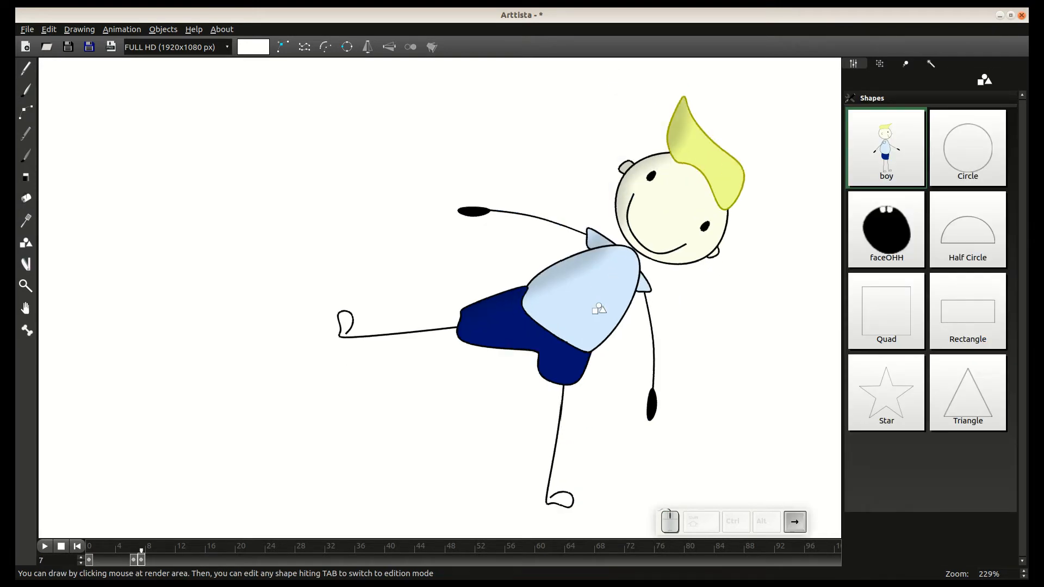
key("Right")
key("Left")
- Select the back waist points of the shirt and shorts in frame 7, shift them slightly outward, and compare with frame 6
key("Tab")
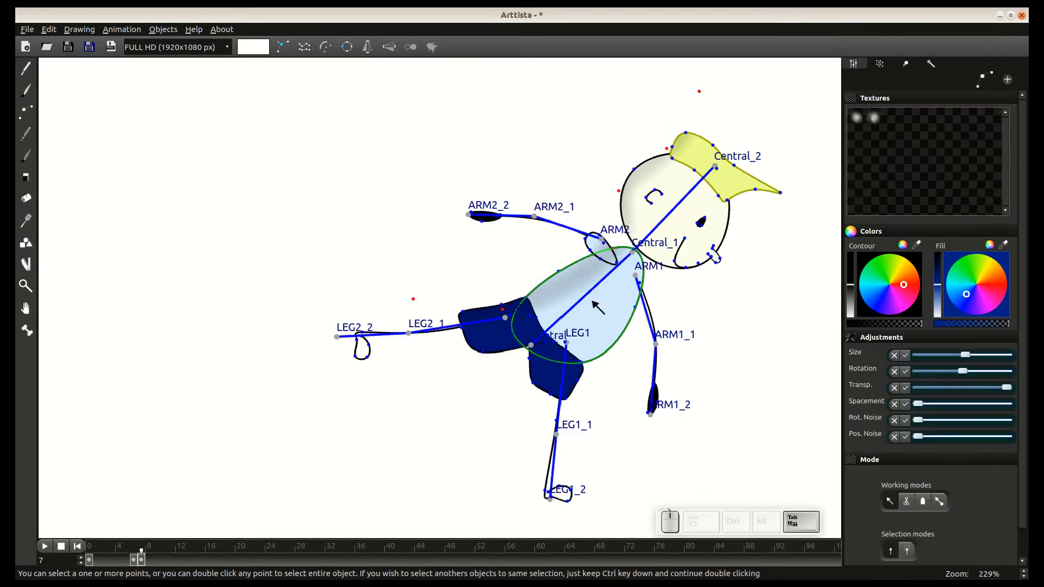
left_click_drag(507, 268, 563, 308)
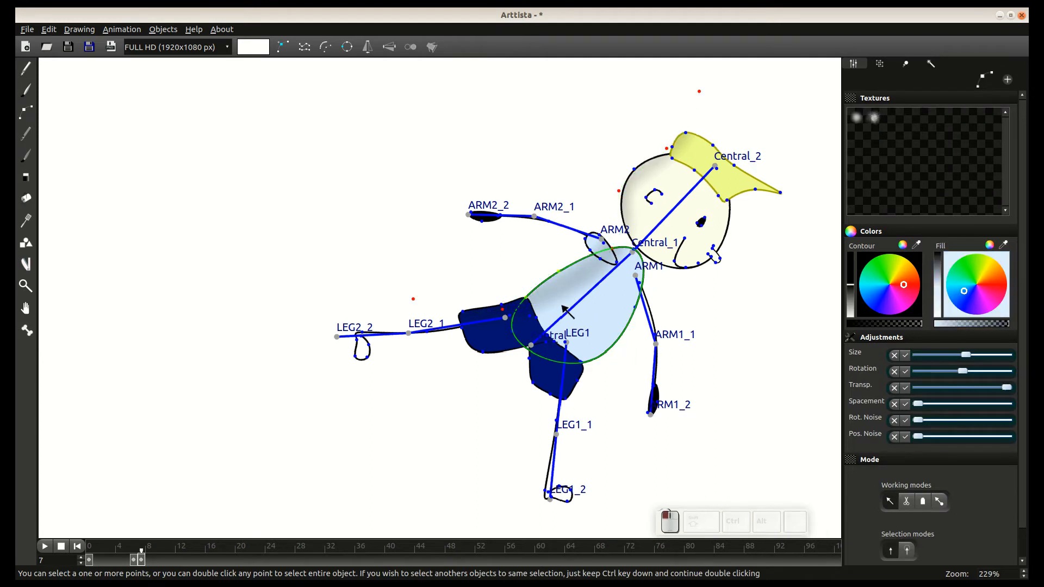
key("g")
left_click(559, 305)
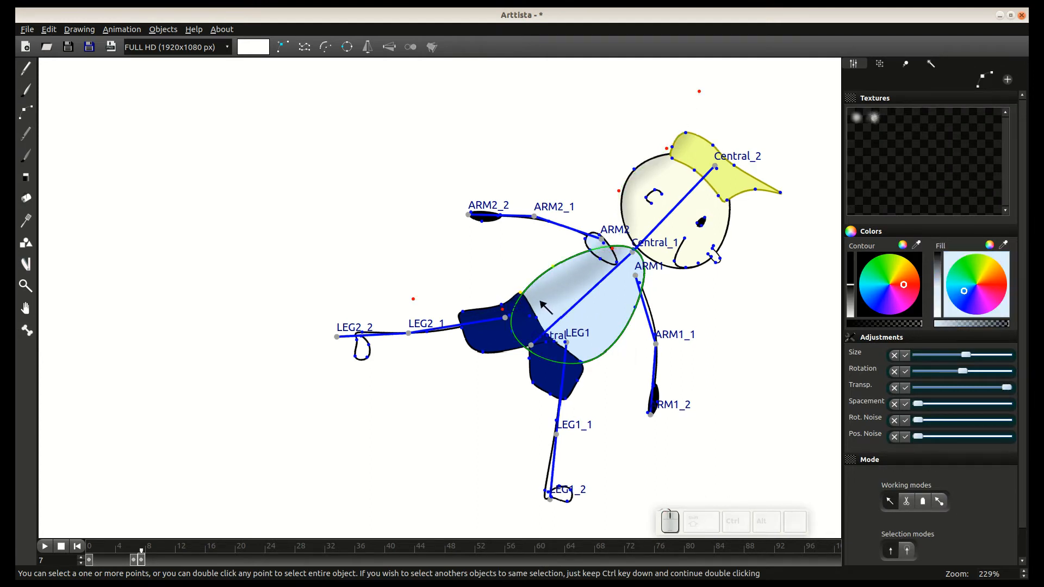
key("Left")
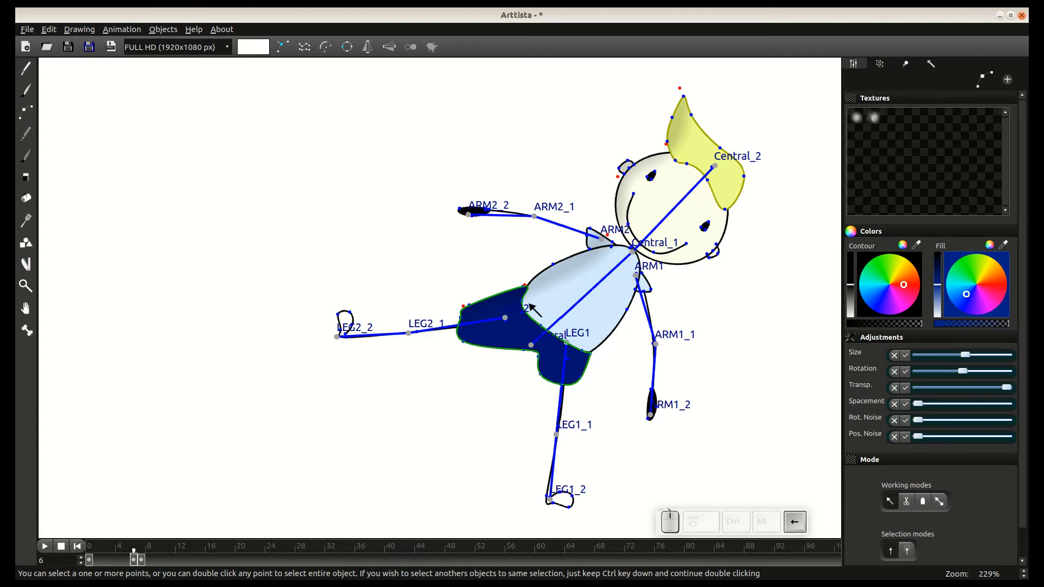
key("Right")
key("Tab")
key("Tab")
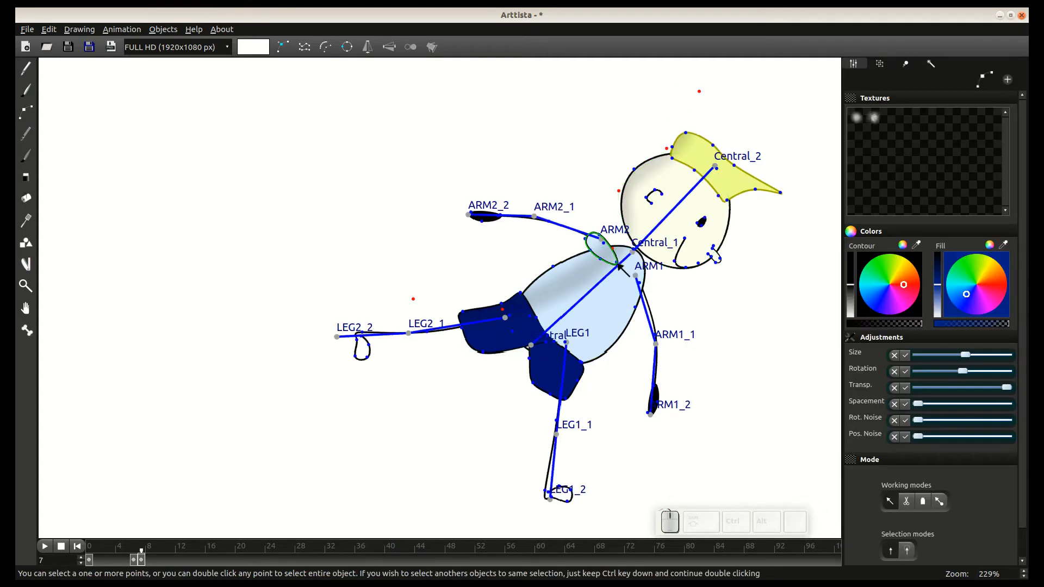
- Pull the lower sleeve point at the ARM2 shoulder inward in frame 7 and preview the result
left_click_drag(617, 264, 598, 253)
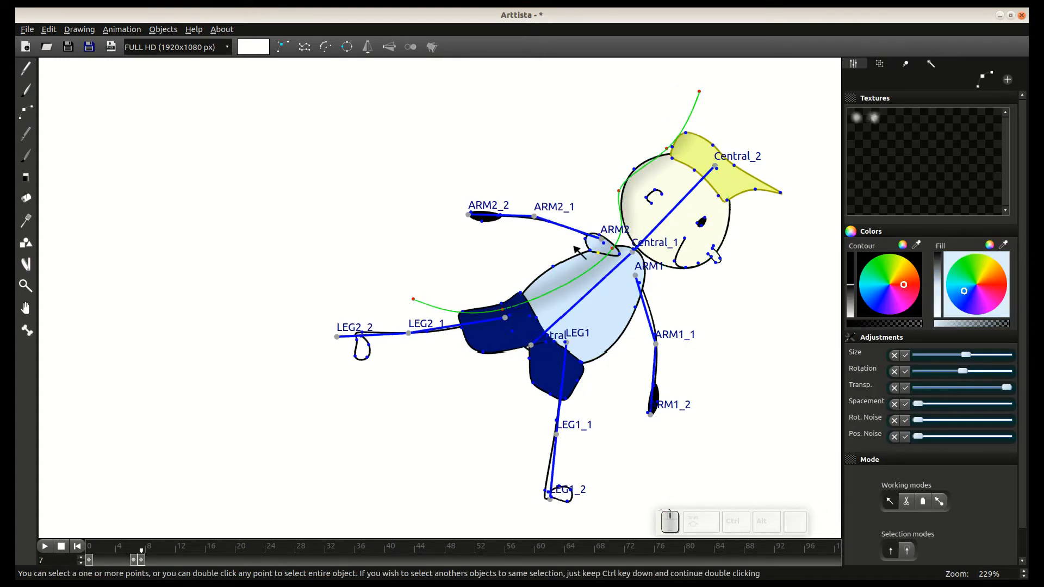
key("Tab")
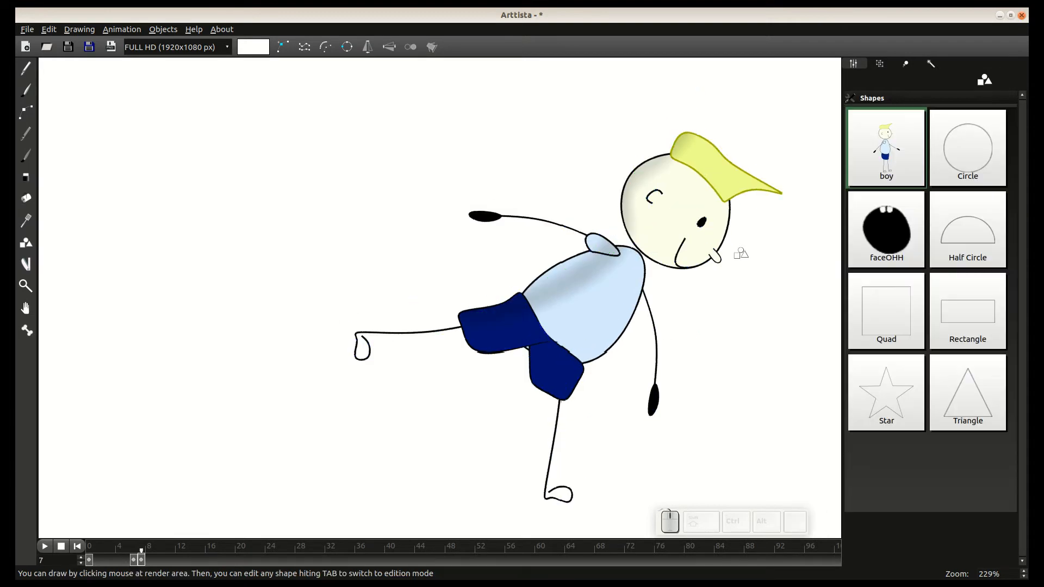
scroll(720, 278, "down", 3)
key("Tab")
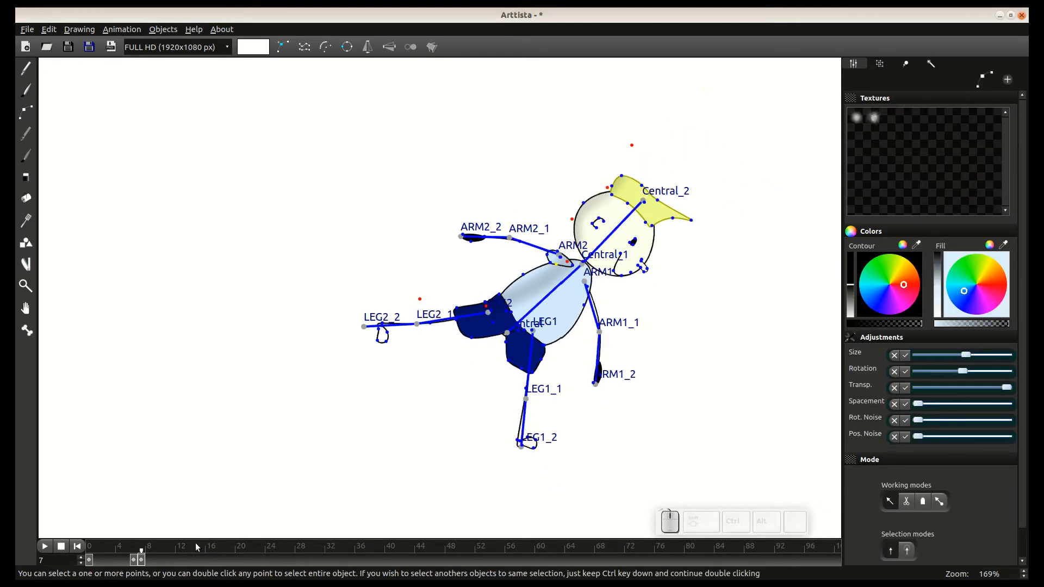
- Add a keyframe at frame 14 and move the whole boned character up and forward
left_click(195, 561)
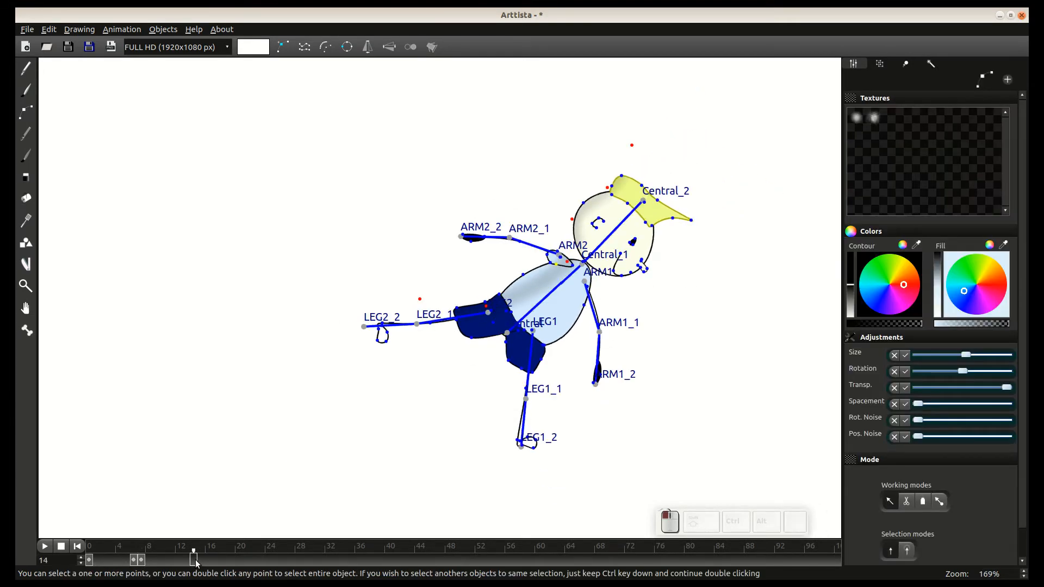
key("ctrl+F2")
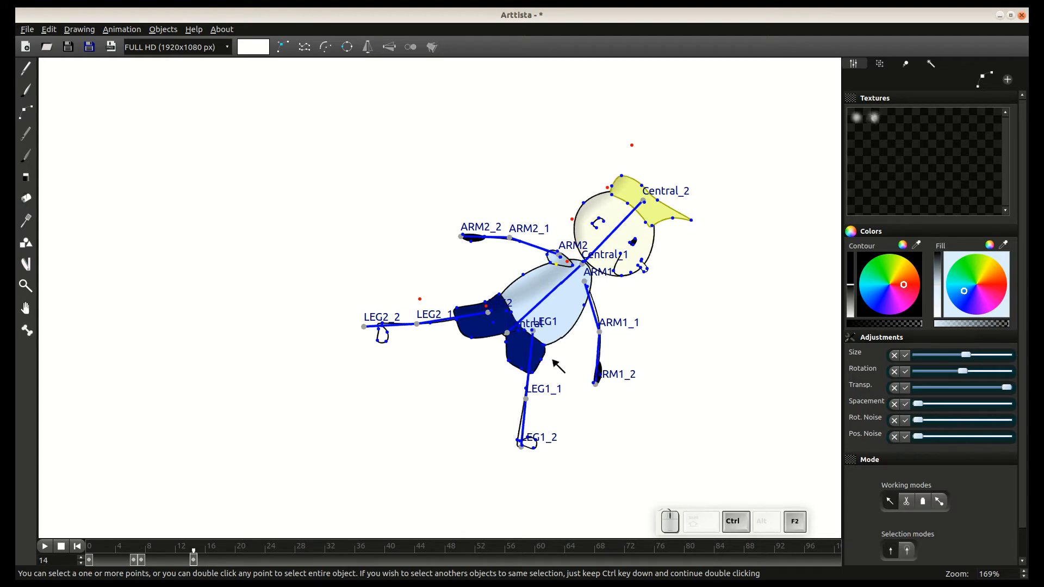
key("Tab")
key("Tab")
double_click(521, 332)
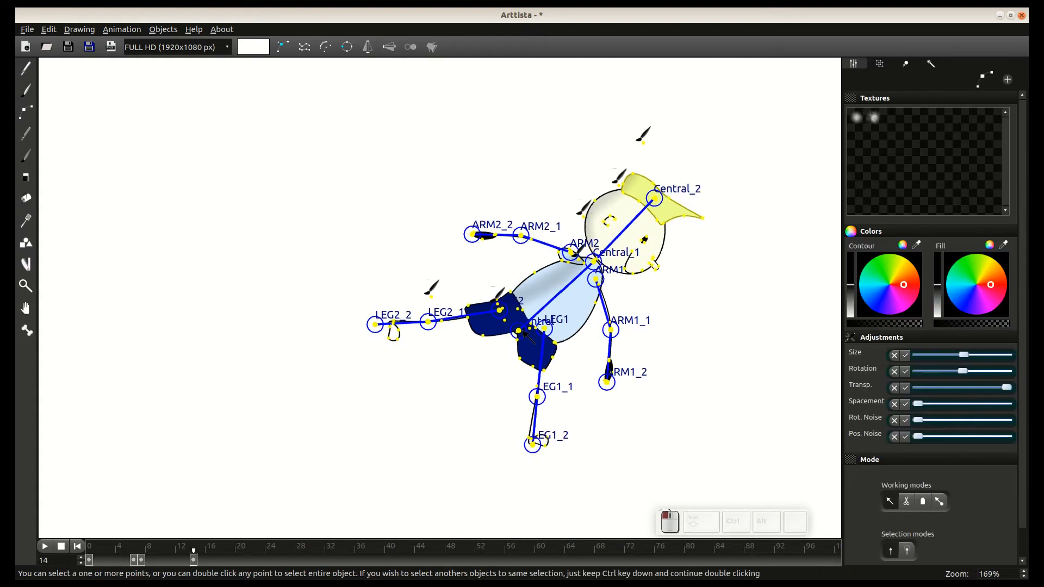
left_click_drag(522, 331, 573, 299)
- Pose both legs in frame 14, raising LEG2_1 and swinging LEG1_1 backward, and touch up the shorts' inner point between them
left_click(528, 364)
left_click_drag(482, 292, 481, 272)
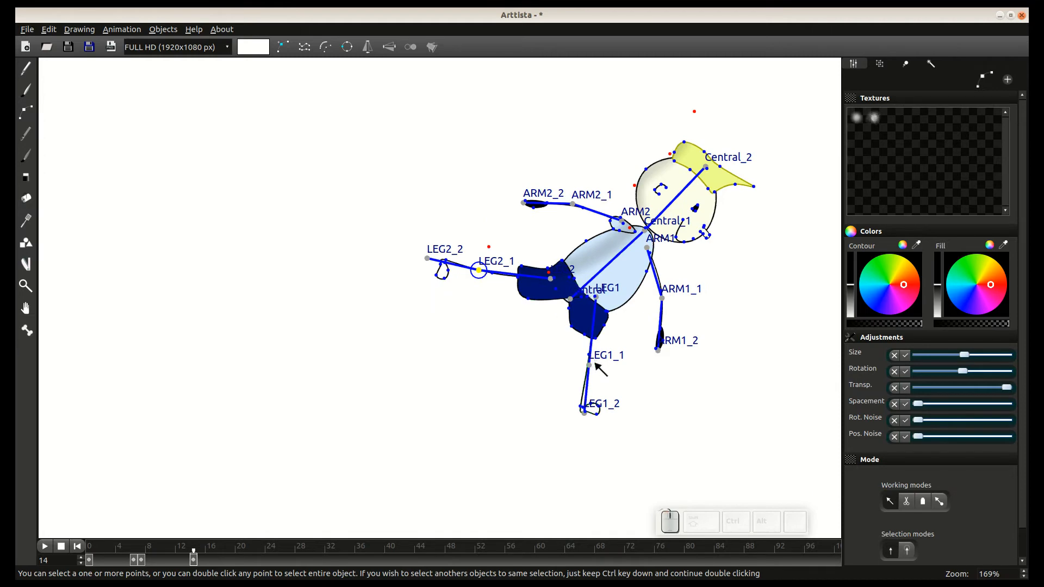
left_click_drag(596, 364, 556, 352)
left_click(568, 308)
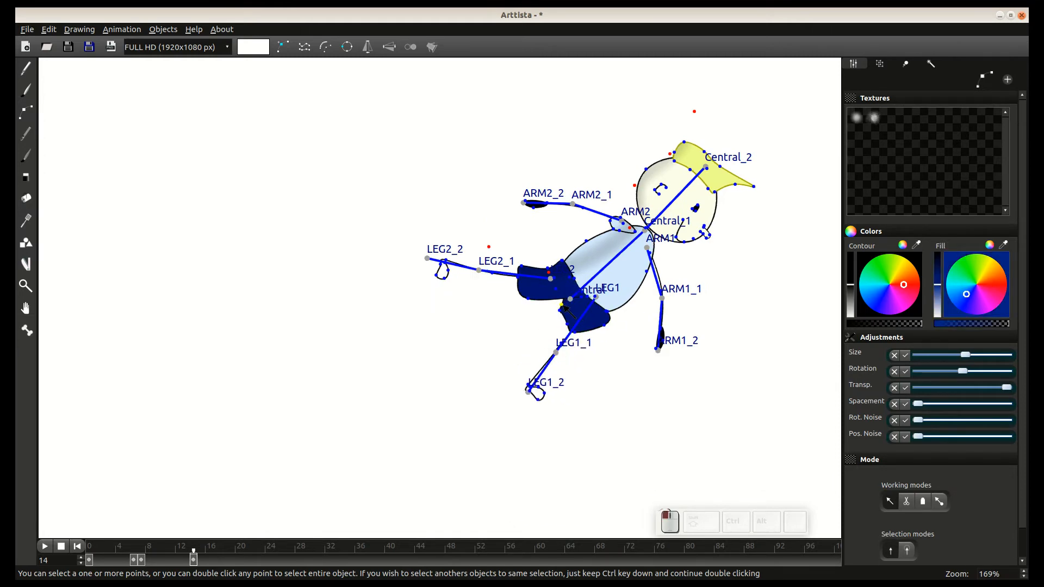
key("Tab")
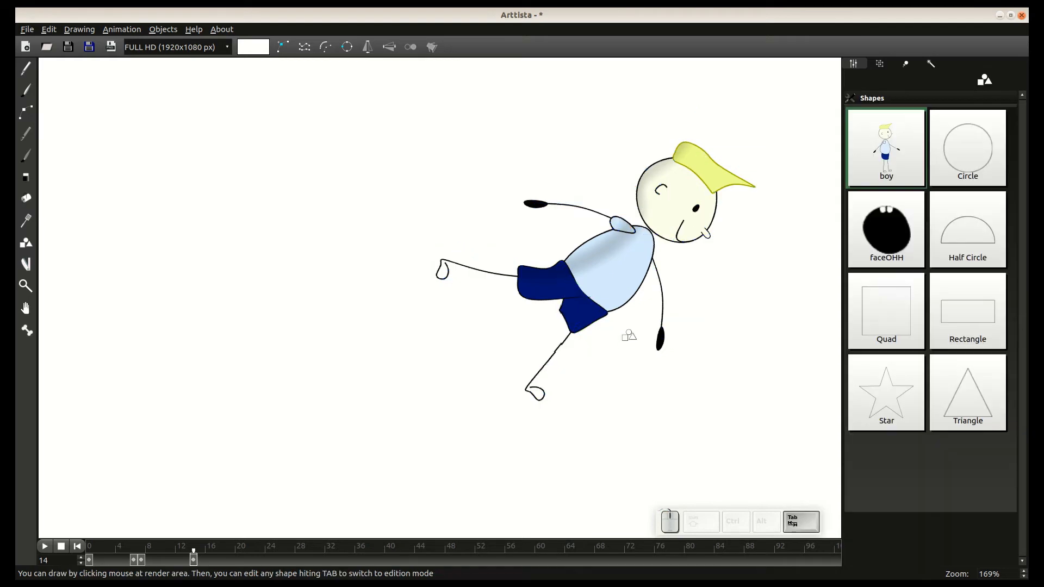
key("Tab")
- Pose the upper body in frame 14 by raising ARM2_1, swinging the ARM1 arm forward and tilting the head upright with Central_2
left_click_drag(573, 204, 579, 191)
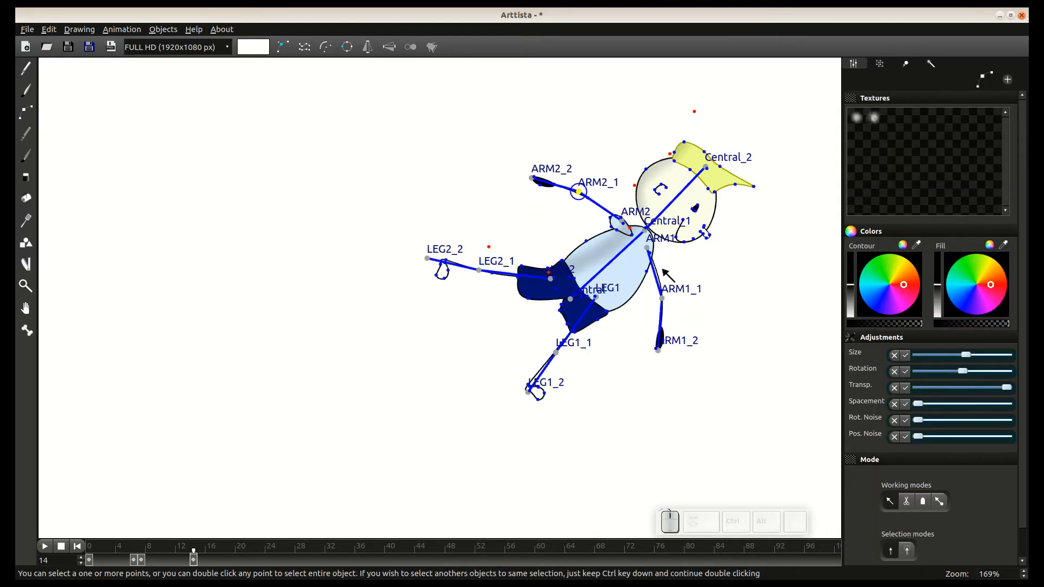
left_click_drag(659, 350, 693, 287)
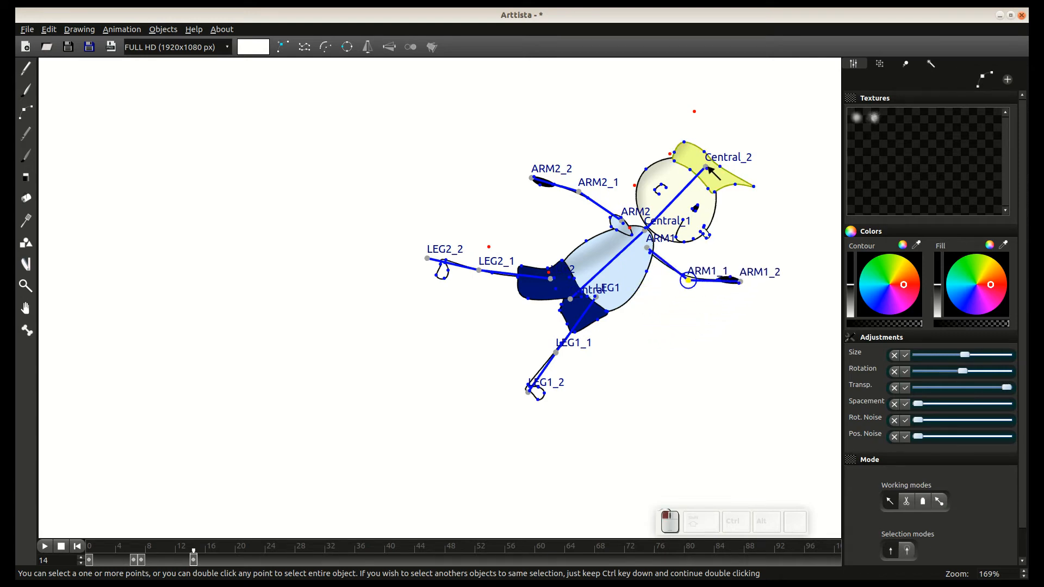
left_click_drag(707, 170, 671, 146)
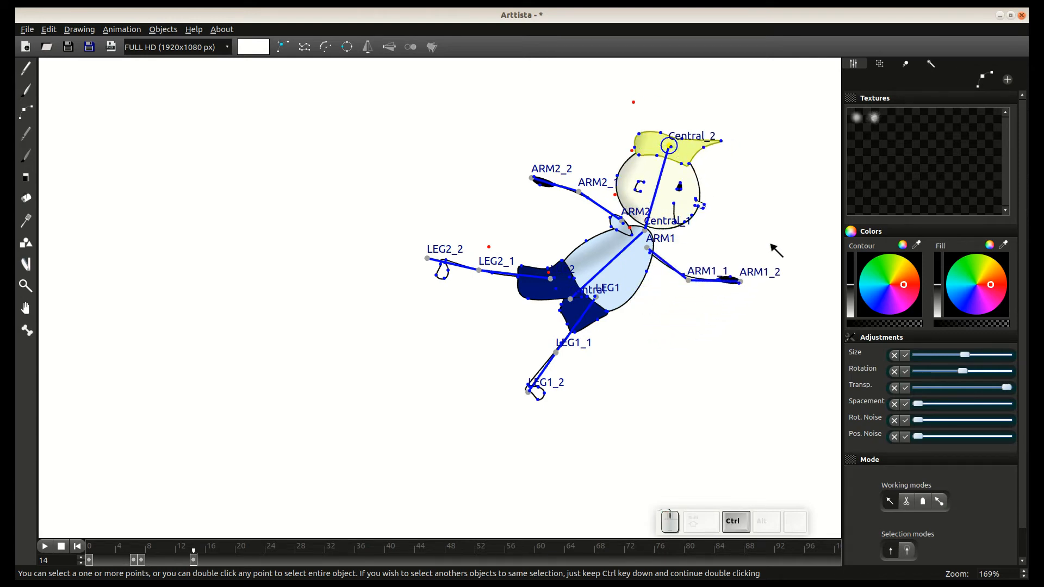
key("F2")
- Go back frame by frame from frame 14 to frame 0 to examine the interpolated motion
key("Left")
key("Left")
key("Left")
key("Left")
key("Left")
key("Left")
key("Left")
key("Left")
key("Left")
key("Left")
key("Left")
key("Left")
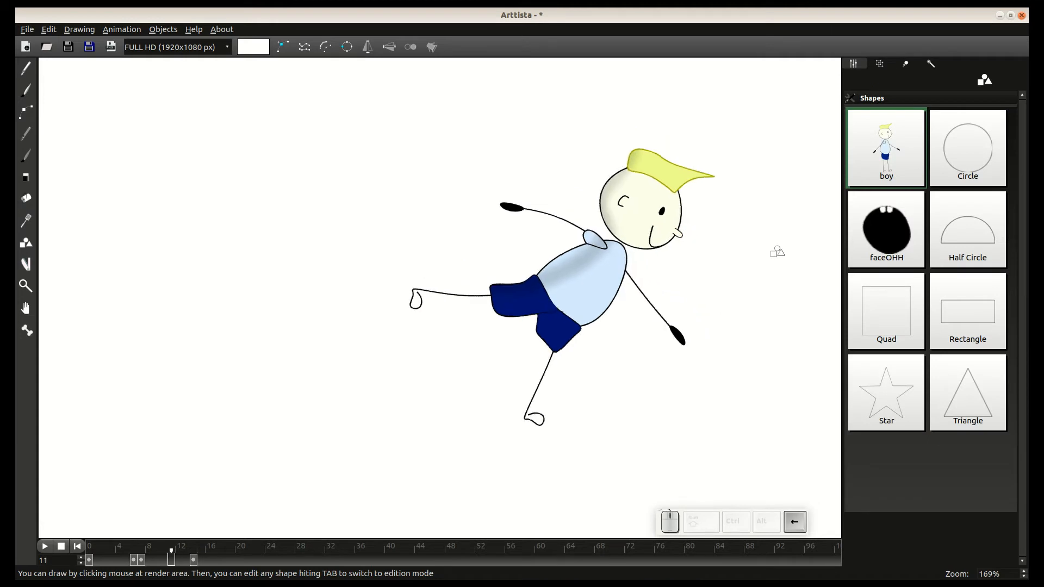
key("Left")
key("Left")
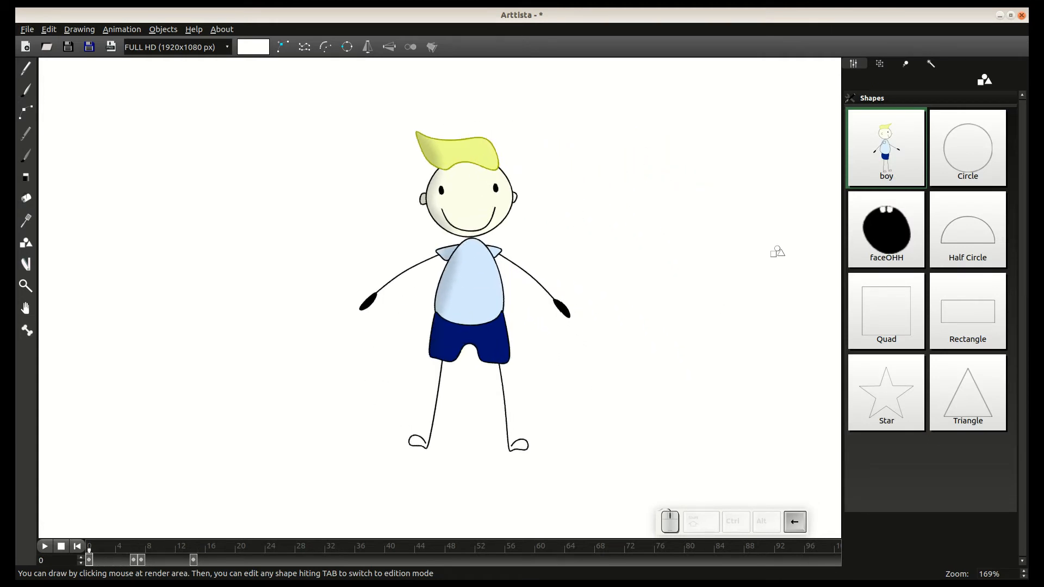
- Step forward from frame 0 to frame 6 to examine how the shirt and shorts deform
scroll(603, 328, "down", 2)
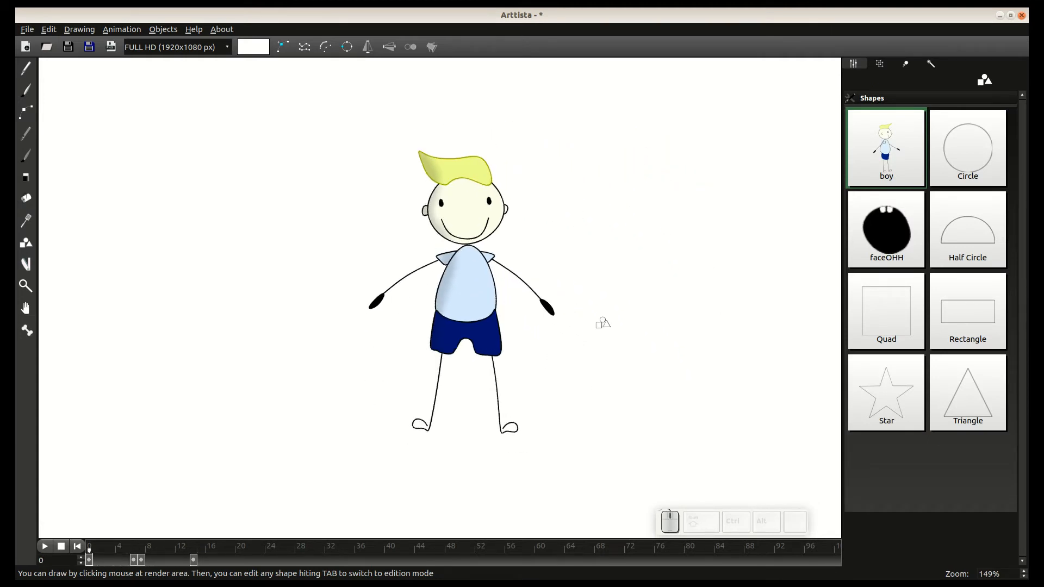
key("Right")
key("Right")
key("Right")
key("Right")
key("Right")
key("Right")
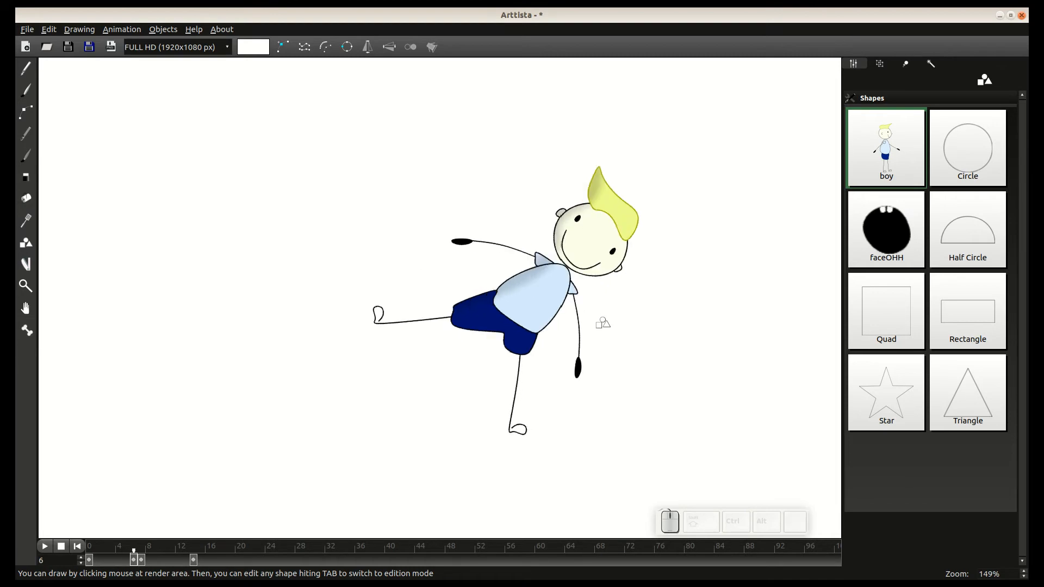
- Shift the back waist point of the shorts in frame 6 to meet the shirt's edge, using frame 5 as reference
key("Left")
scroll(547, 325, "up", 4)
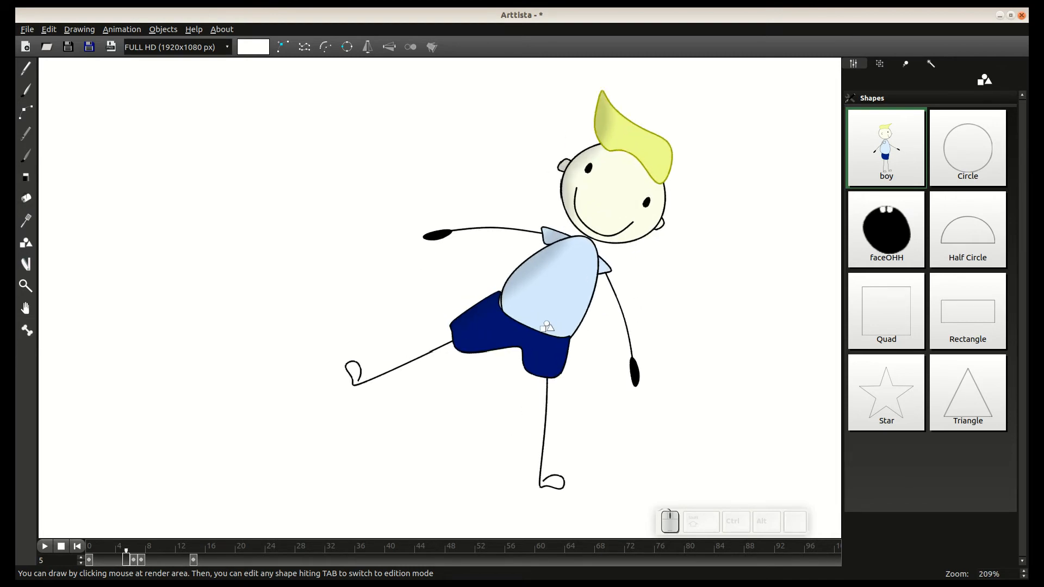
key("Right")
key("Tab")
left_click(522, 307)
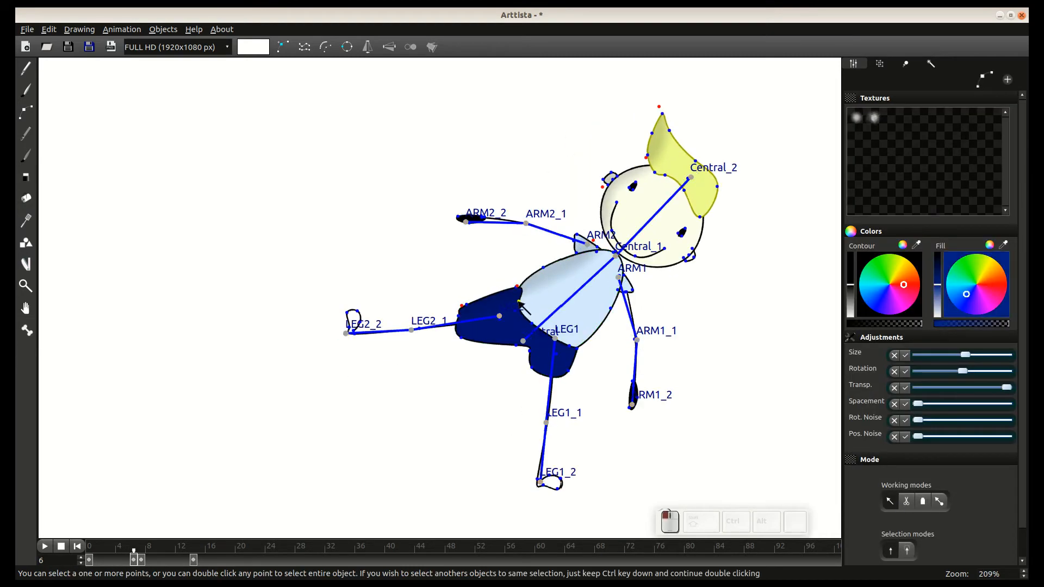
left_click_drag(518, 302, 519, 294)
key("Tab")
key("Tab")
key("ctrl+a")
key("F2")
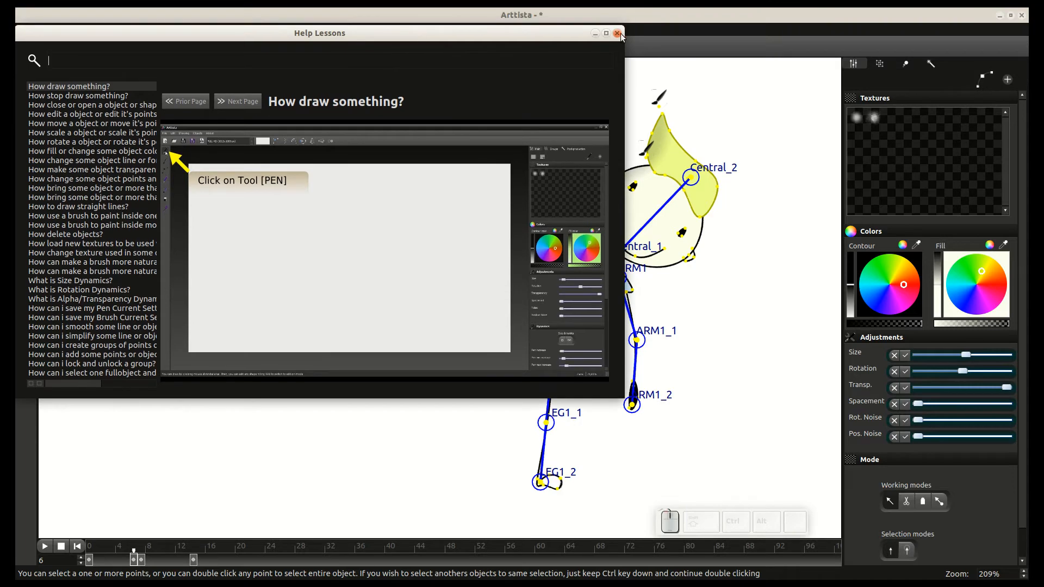
left_click(617, 34)
- Review the transition from frame 5 through to the keyframe at frame 14
key("space")
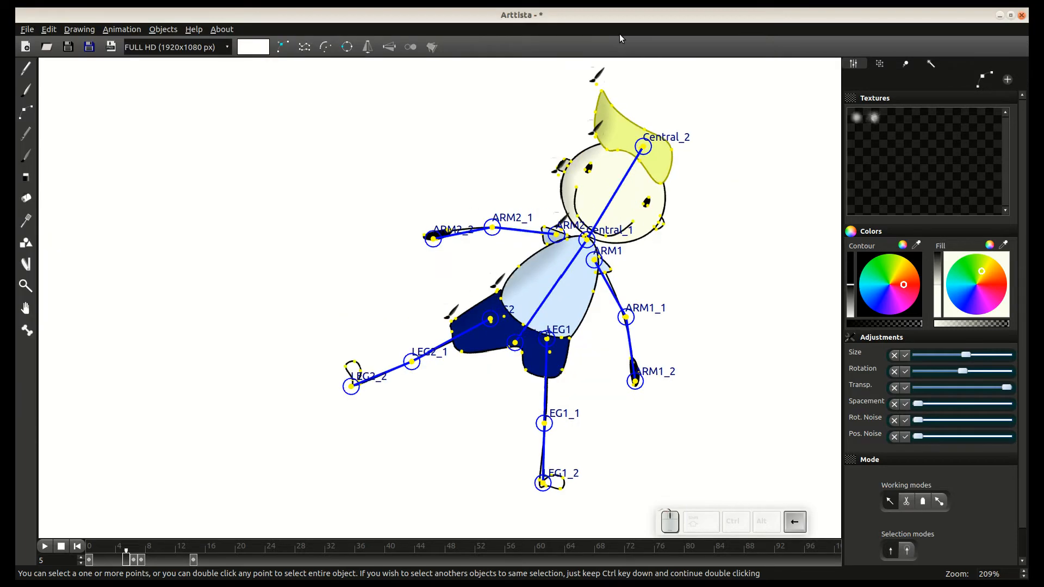
key("Tab")
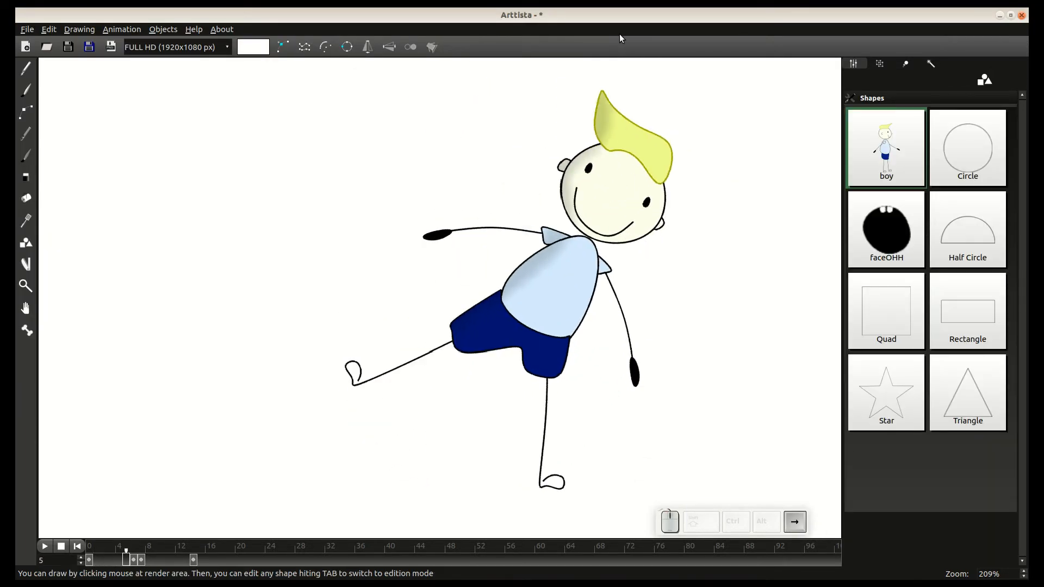
key("Right")
key("Right")
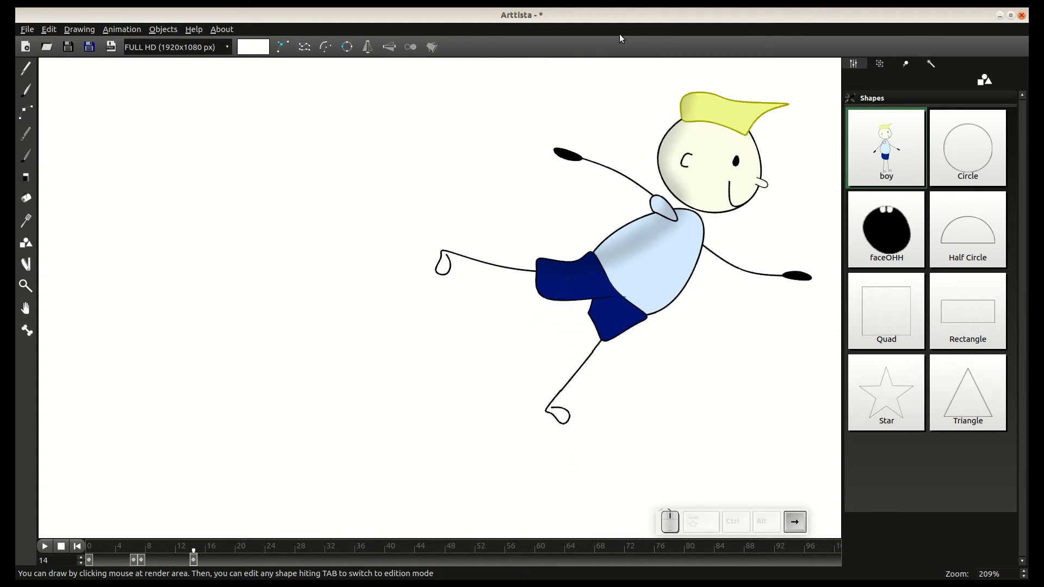
scroll(546, 188, "down", 2)
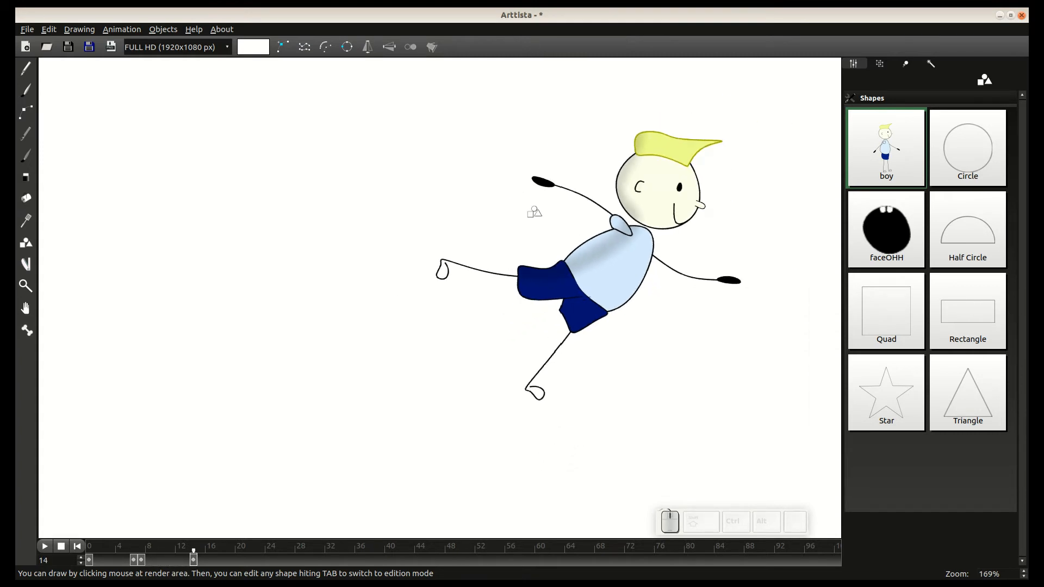
- Add a keyframe at frame 15 and merge frame index 0 of the boy shape into it with Invalidate old skins enabled
left_click(200, 559)
key("ctrl+v")
left_click(894, 157)
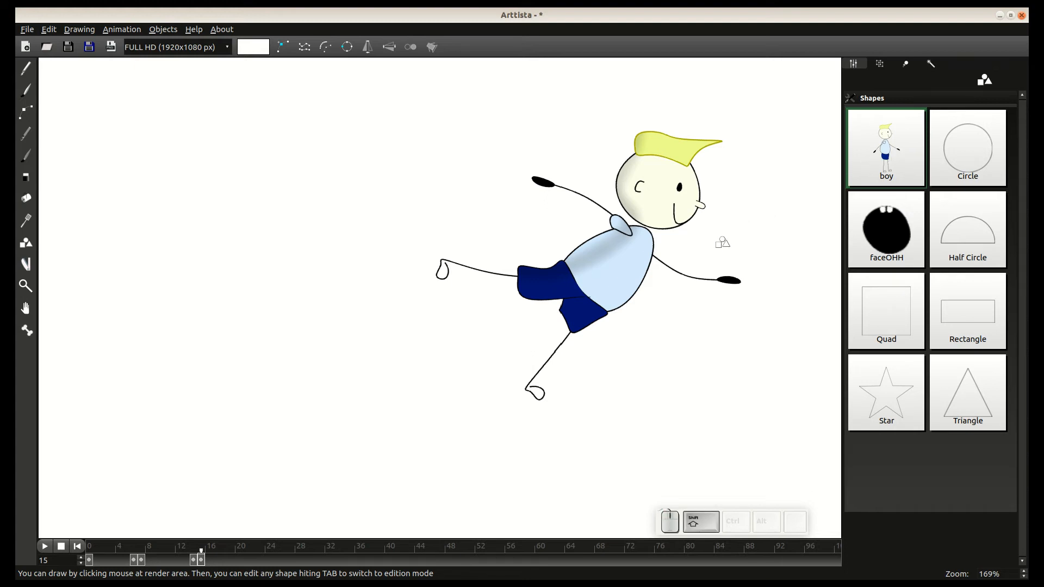
left_click(683, 252, "shift")
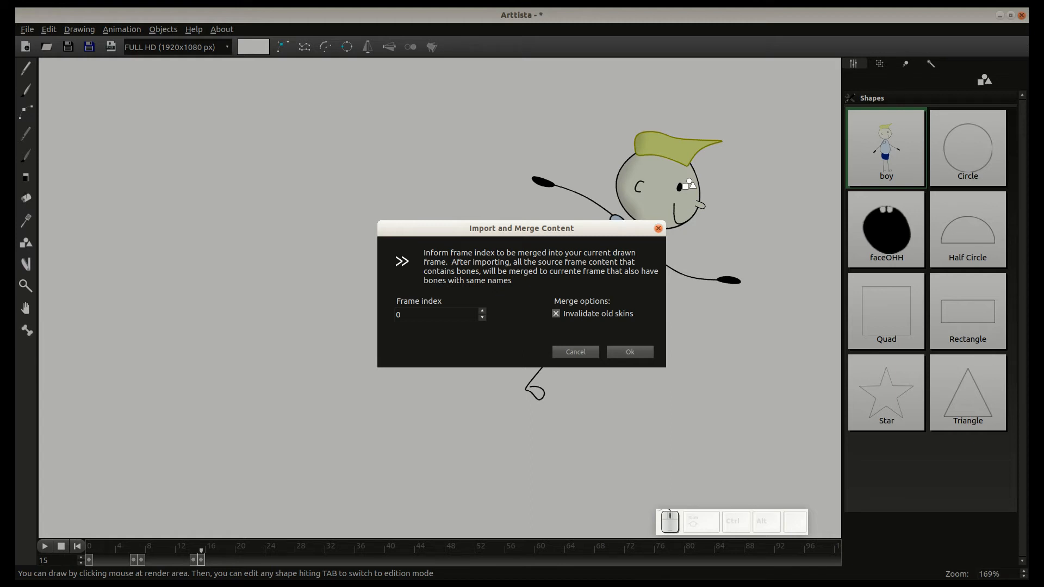
left_click(630, 352)
scroll(672, 257, "up", 1)
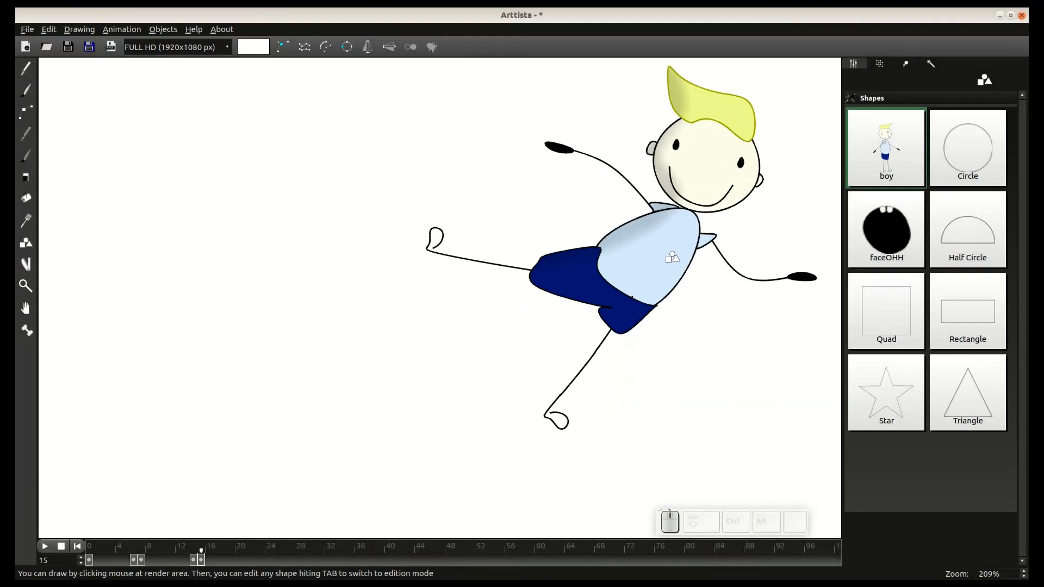
key("Tab")
key("Tab")
key("Tab")
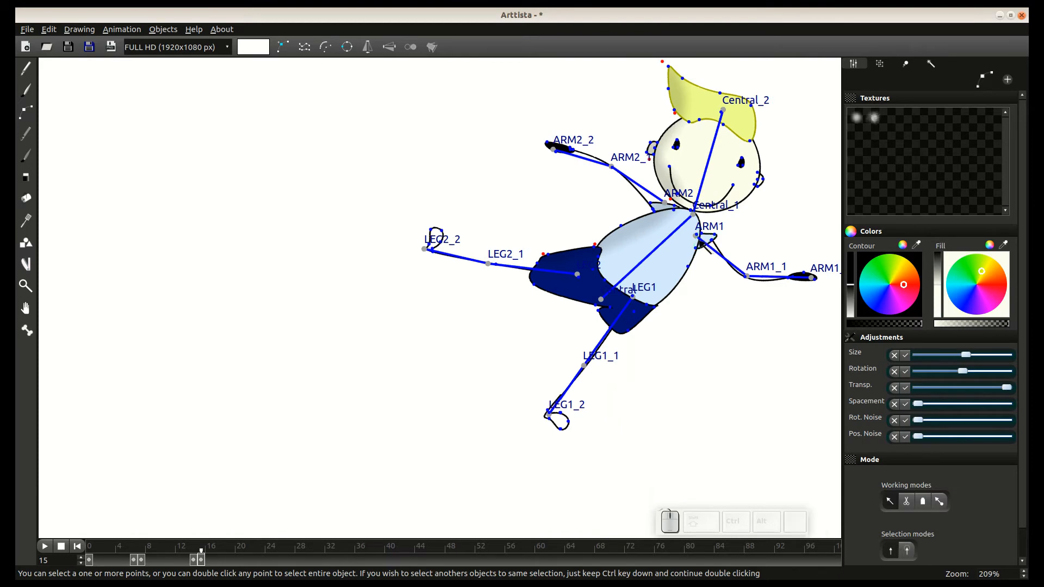
scroll(704, 256, "down", 3)
key("ctrl+z")
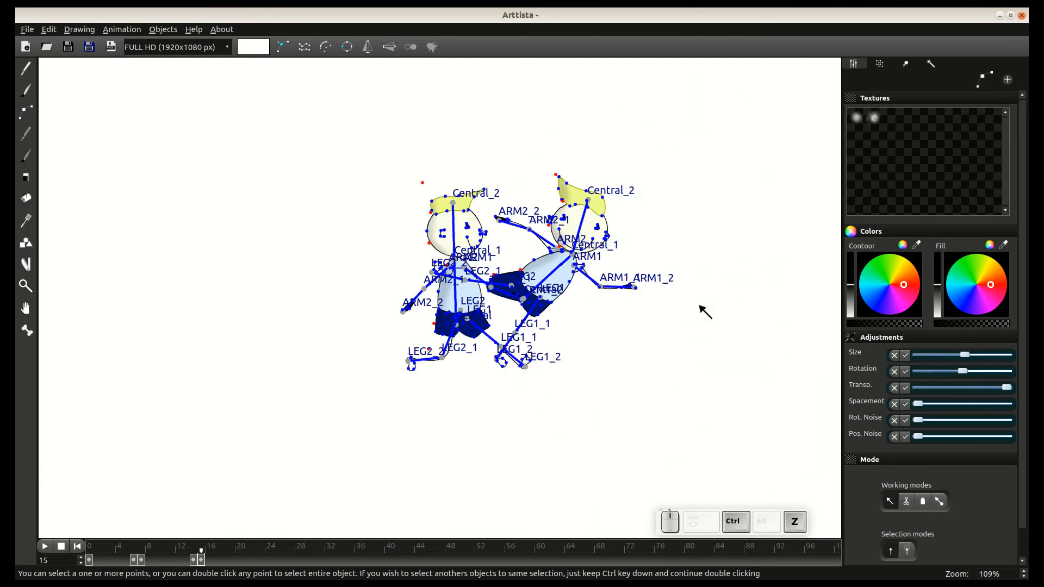
key("ctrl+z")
scroll(673, 298, "up", 2)
- Select the entire ARM1 arm in frame 15 and shift it slightly at the shoulder
double_click(641, 251)
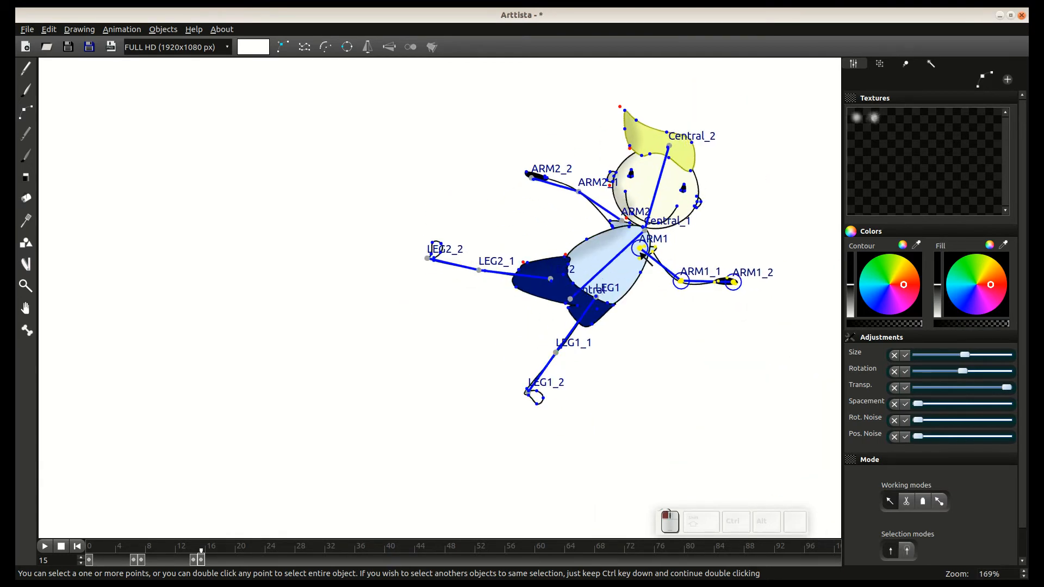
left_click_drag(640, 253, 642, 253)
left_click(660, 305)
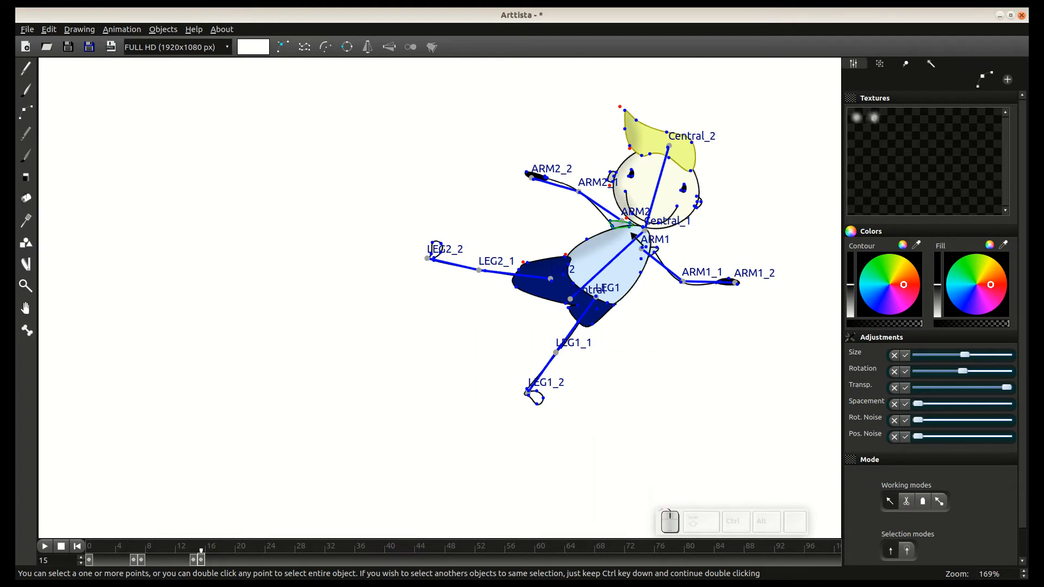
- Reshape the sleeve outline at ARM2 in frame 15 so it fits the shoulder end of the arm
scroll(632, 235, "up", 1)
left_click(677, 209)
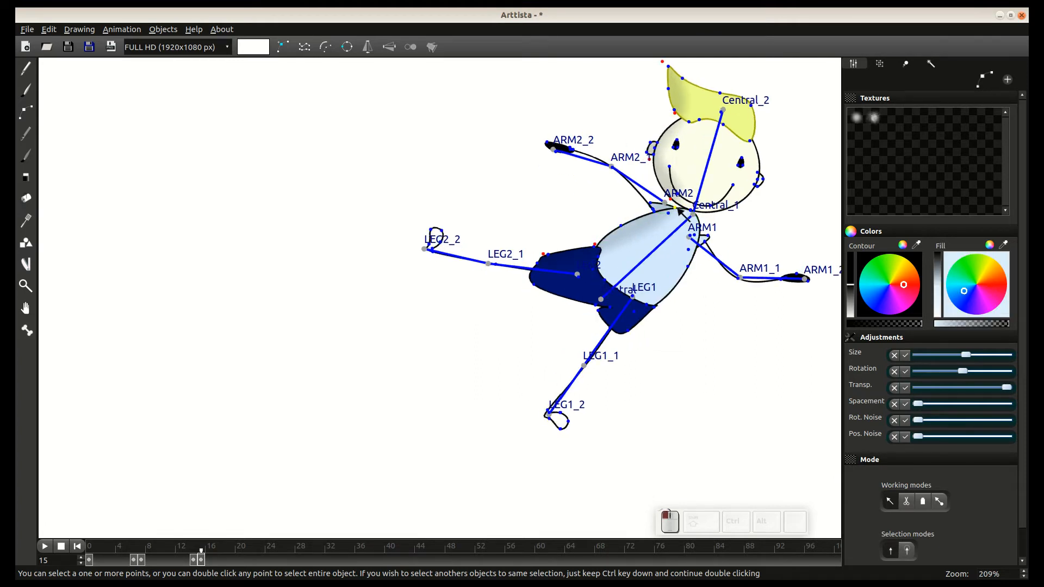
left_click_drag(655, 211, 656, 200)
double_click(662, 227)
key("Page_Up")
double_click(658, 208)
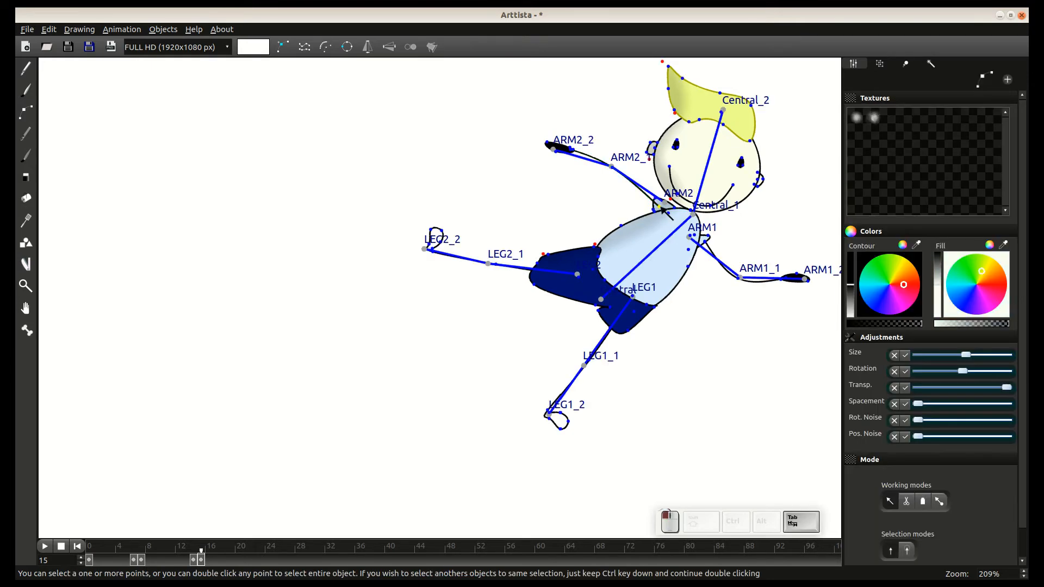
key("ctrl+Tab")
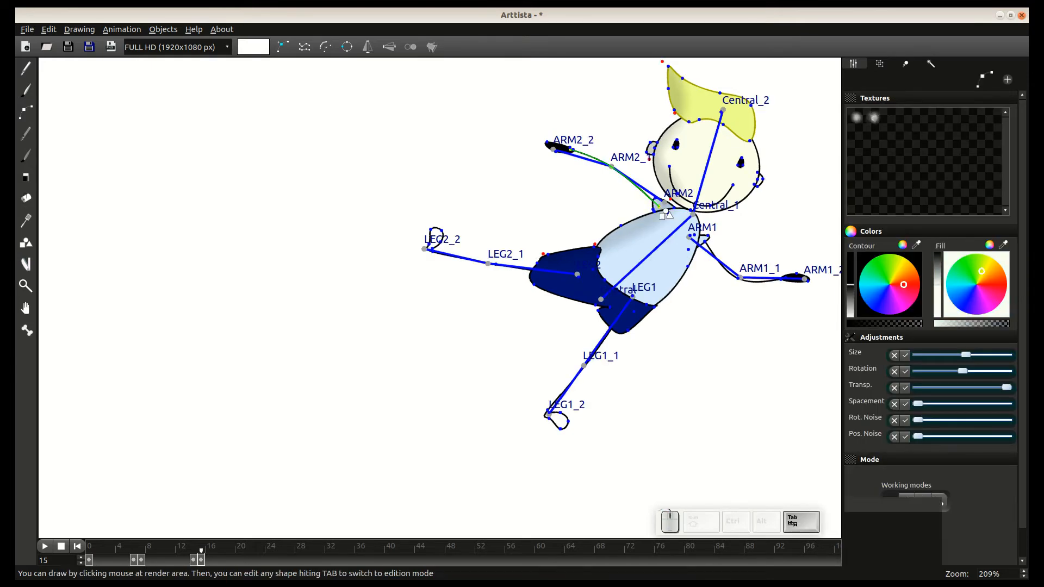
- Raise the ARM2_2 hand slightly in frame 15 and preview the pose without the bones
mouse_move(551, 146)
left_mouse_down()
mouse_move(572, 119)
mouse_move(556, 140)
left_mouse_up()
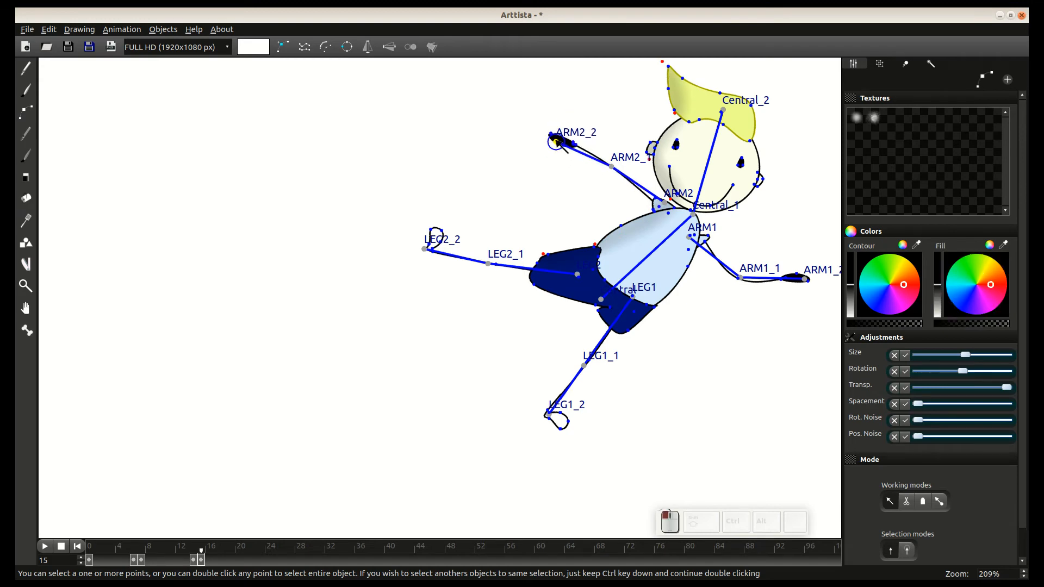
scroll(607, 189, "down", 2)
key("Tab")
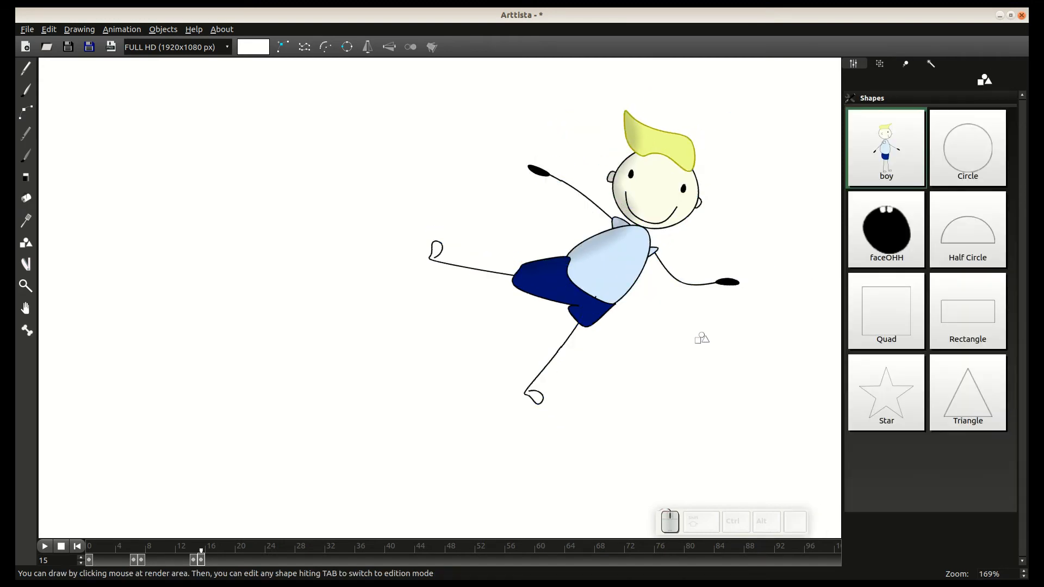
- Shift the LEG2 leg slightly inward and raise it at the hip in frame 15, and preview the pose without the bones
key("Tab")
scroll(552, 267, "up", 2)
left_click_drag(632, 249, 628, 248)
left_click_drag(553, 284, 565, 262)
left_click(499, 258)
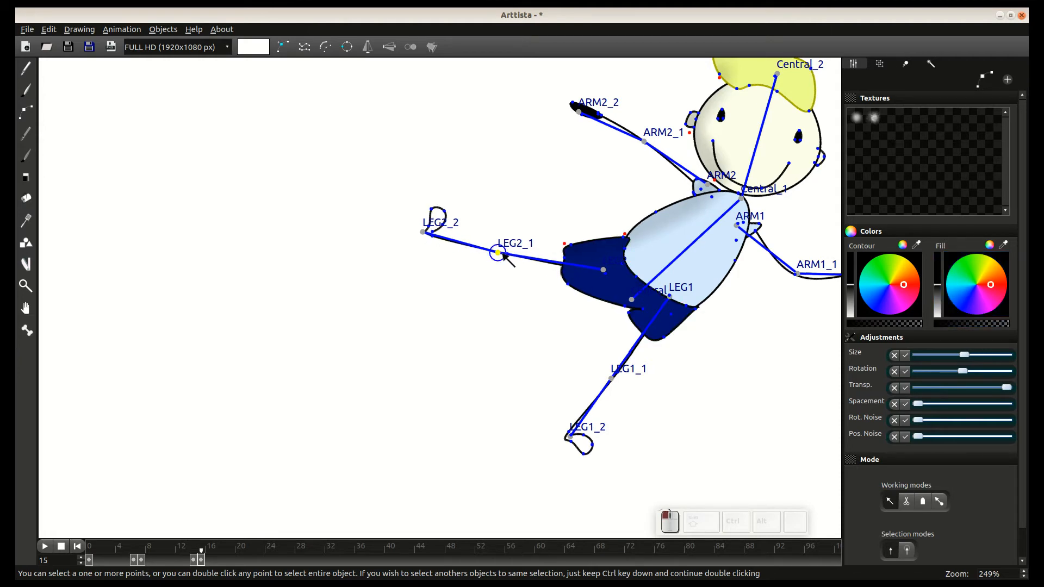
scroll(512, 278, "down", 1)
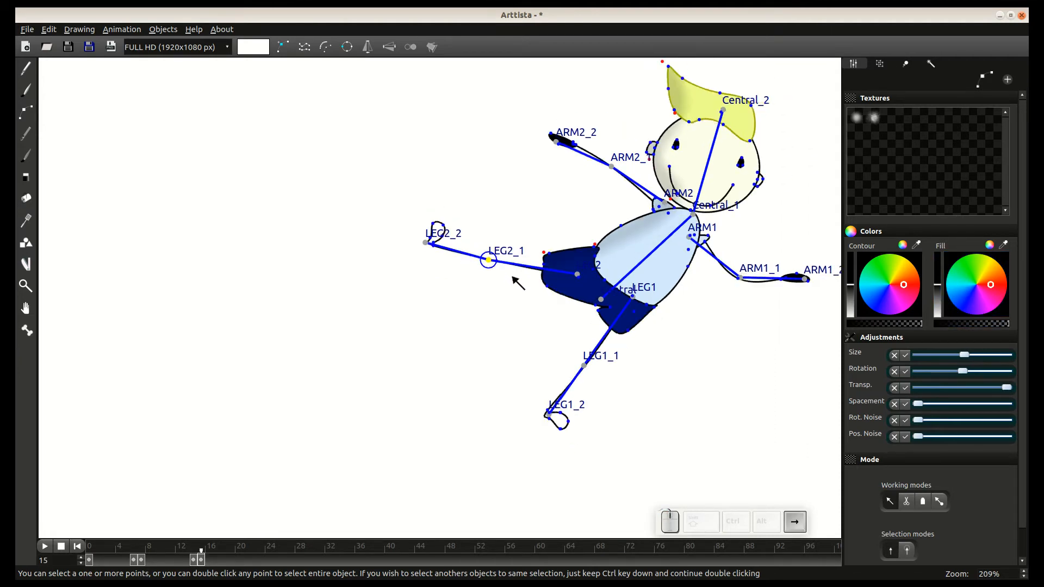
key("Tab")
key("Right")
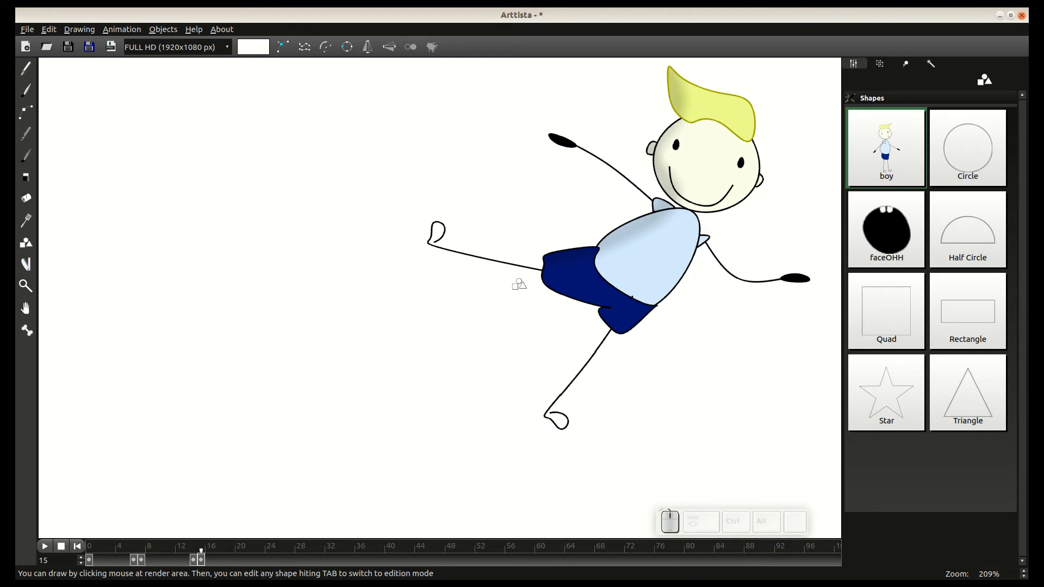
- Select the entire boy in frame 15 and add a keyframe for it at frame 25
key("Tab")
key("ctrl+a")
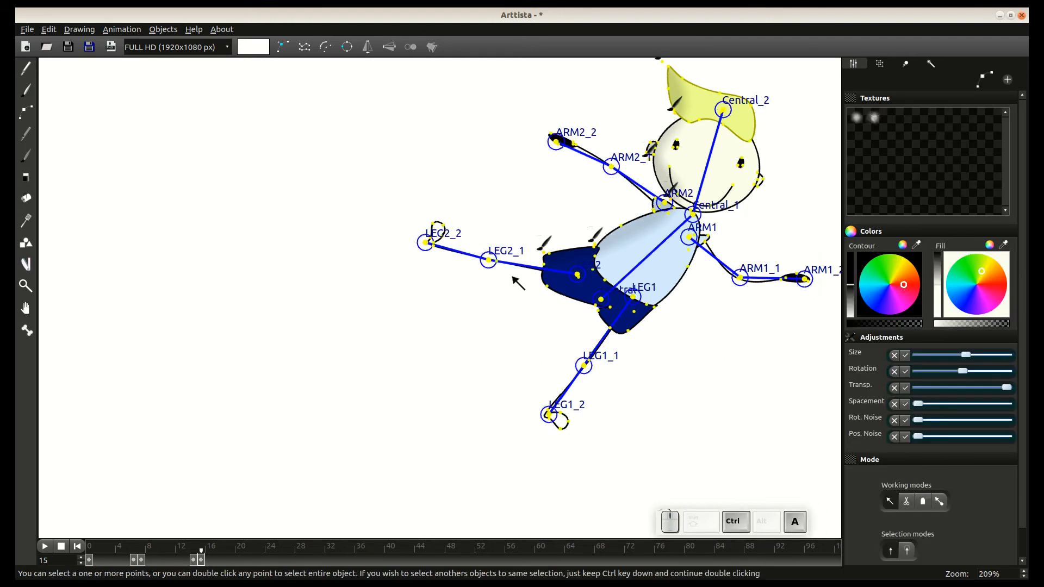
key("F8")
scroll(518, 283, "down", 2)
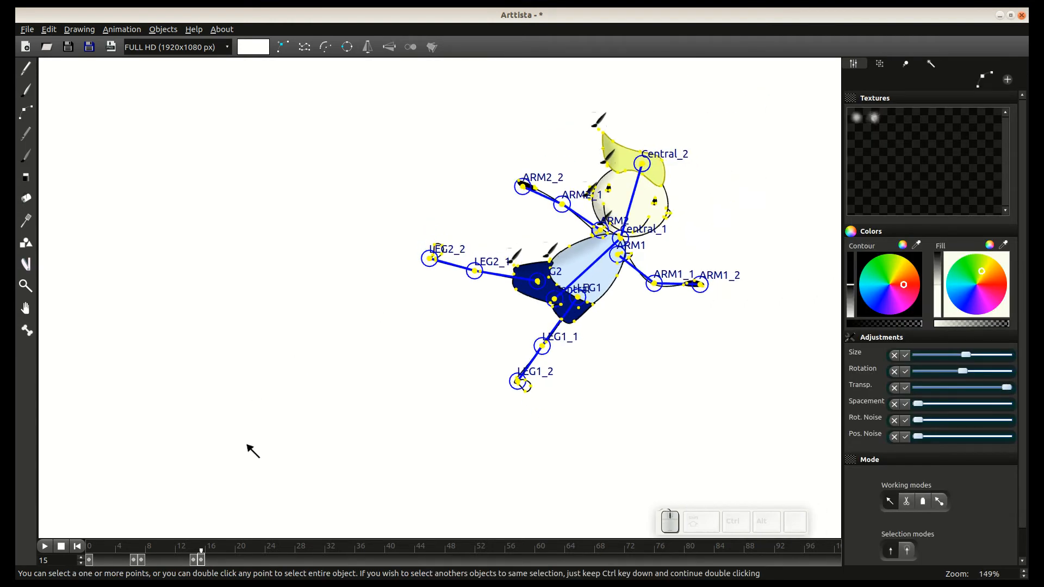
left_click(276, 561)
key("ctrl+v")
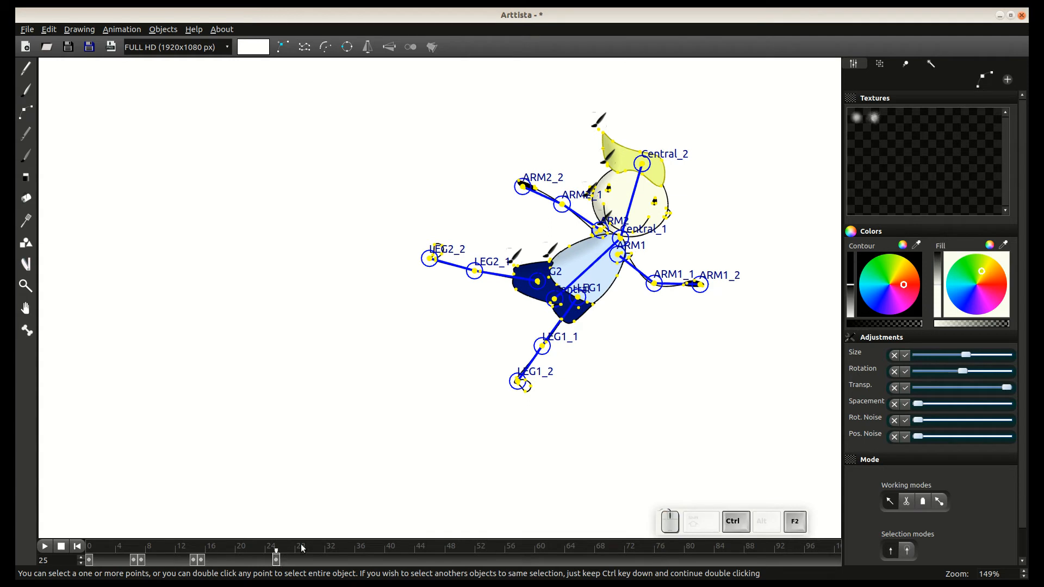
- Move the whole boy forward and upward in frame 25, tilt him further forward, and clear the selection
left_click_drag(558, 300, 616, 280)
key("asterisk")
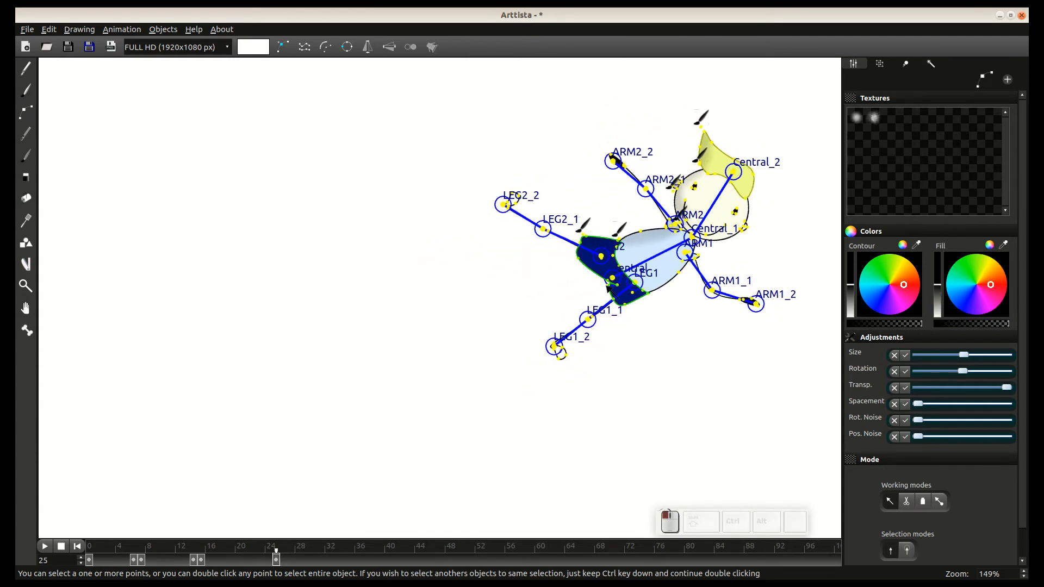
left_click(633, 333)
left_click(622, 306)
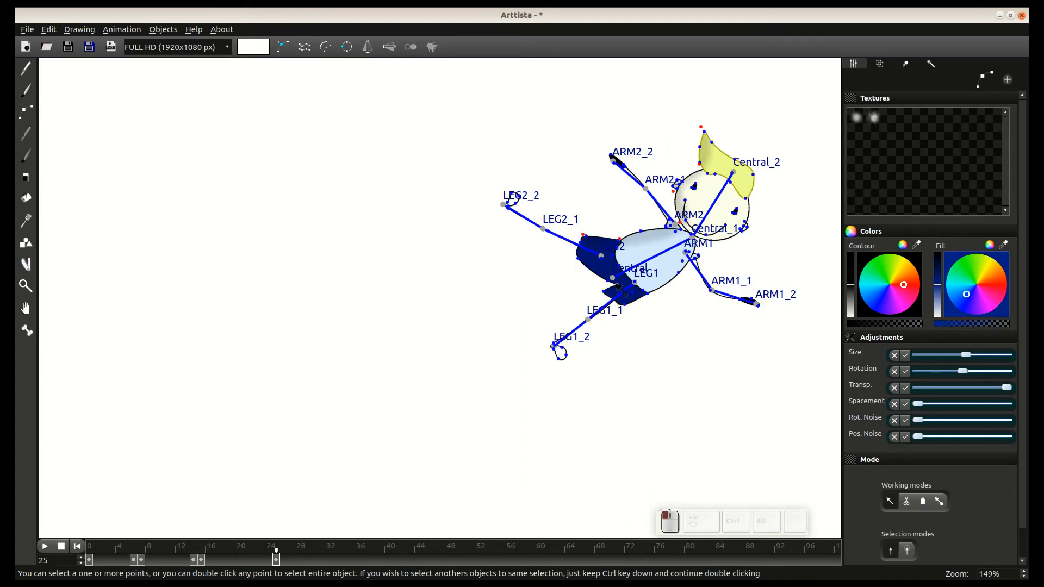
- Pose frame 25 by bending the LEG2 leg, raising the ARM2 hand, lifting the ARM1 arm and tilting the head
left_click_drag(544, 230, 507, 227)
left_click_drag(613, 157, 648, 148)
left_click_drag(716, 292, 730, 273)
left_click_drag(742, 175, 757, 181)
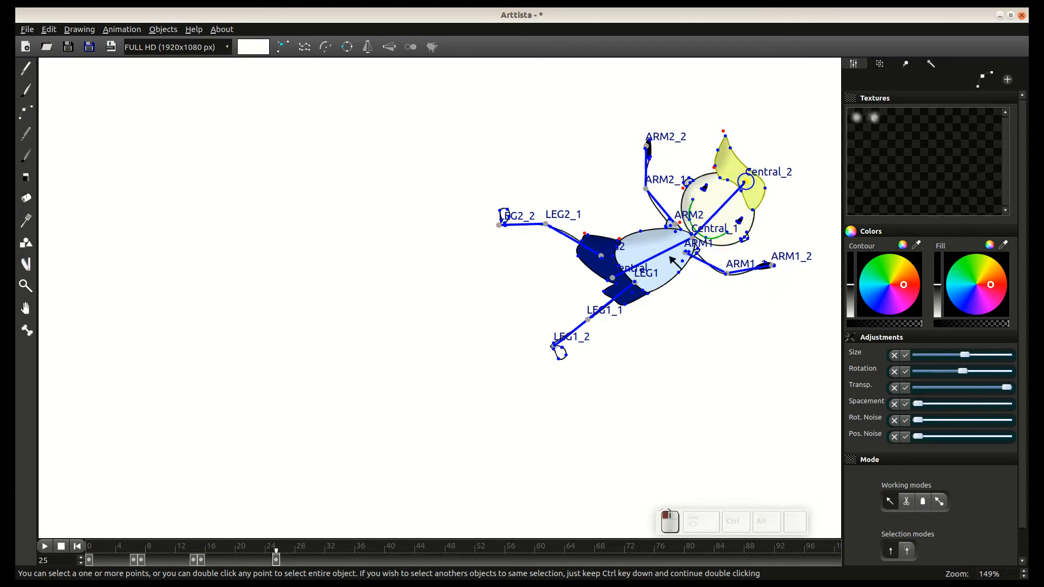
key("ctrl+a")
key("Tab")
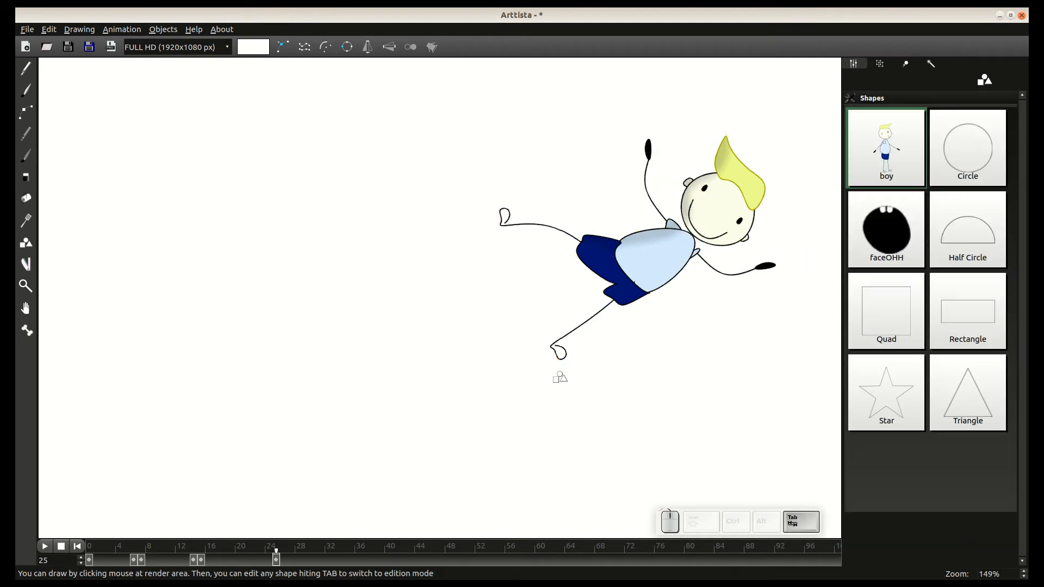
- Step through the frames between 14 and 26 to examine the transition into the frame 25 pose
key("Left")
key("Left")
key("Left")
key("Left")
key("Left")
key("Left")
key("Left")
key("Left")
key("Left")
key("Left")
key("Left")
key("Left")
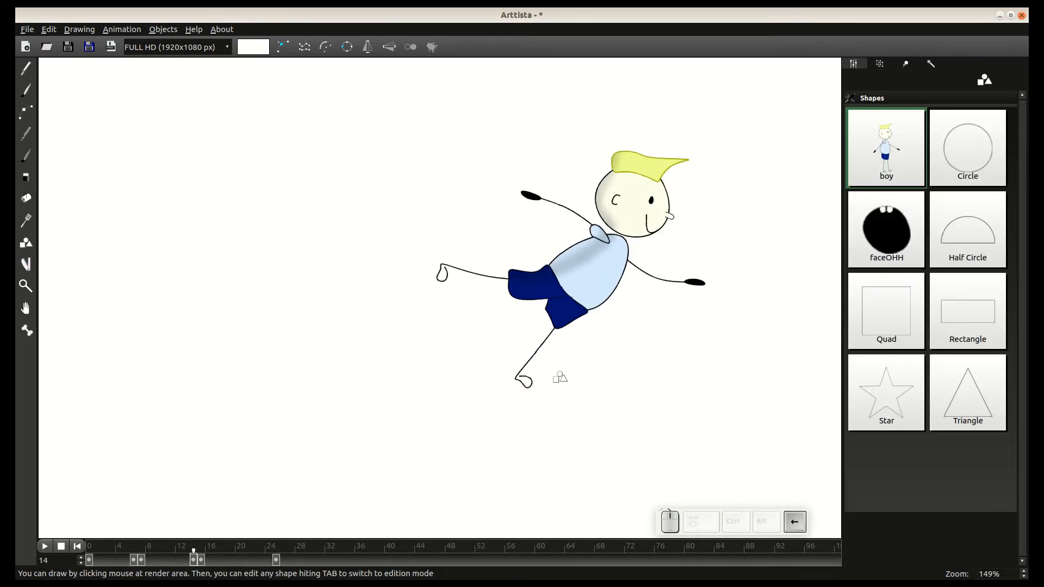
key("Right")
key("Right")
key("Right")
key("Right")
key("Right")
key("Right")
key("Right")
key("Right")
key("Right")
key("Right")
key("Right")
key("Right")
key("Right")
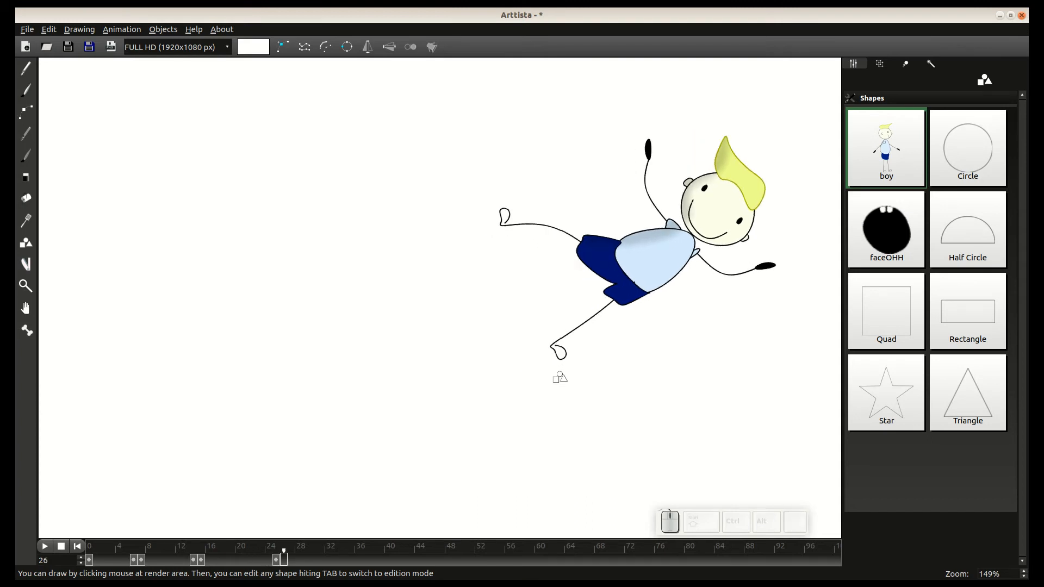
- Shift the entire LEG1 leg slightly down at the hip in frame 15
left_click(202, 561)
scroll(617, 310, "up", 3)
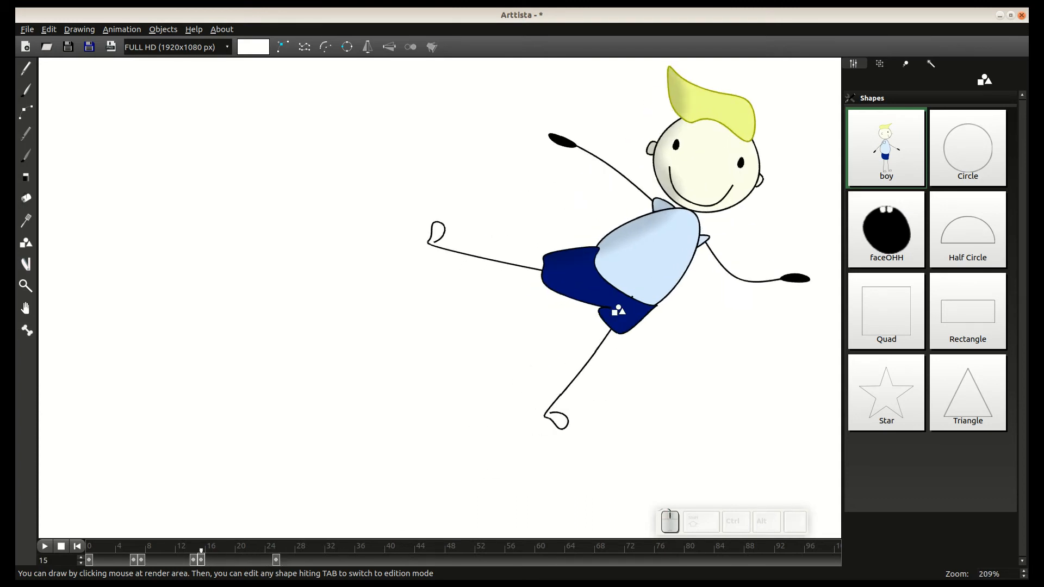
key("Tab")
left_click(644, 297)
left_click_drag(635, 298, 634, 304)
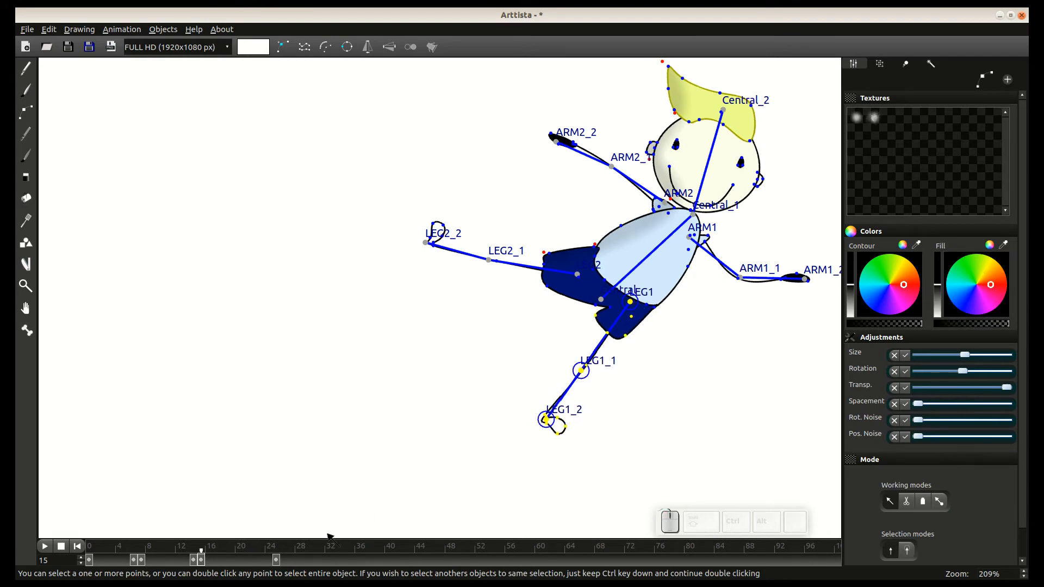
- Shift the LEG1 leg slightly at the hip in frame 25 and preview the early frames of the animation
left_click(277, 560)
left_click(718, 276)
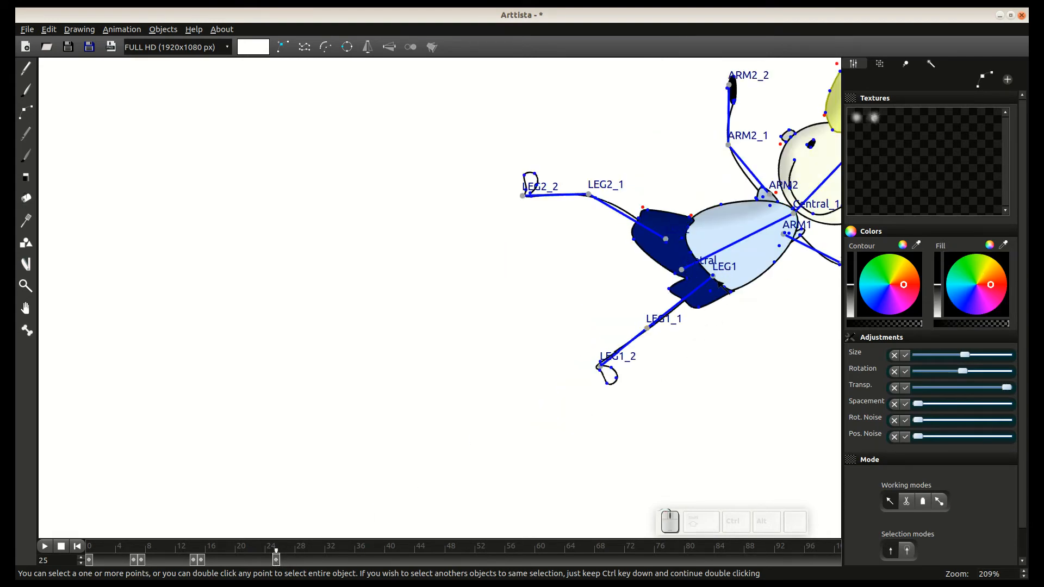
left_click_drag(713, 278, 719, 281)
key("ctrl+a")
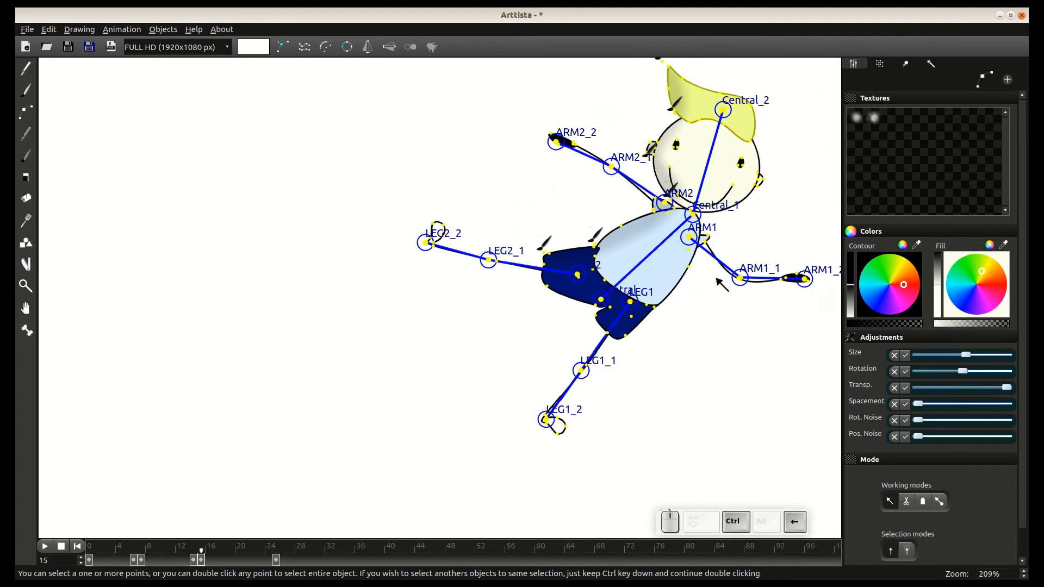
key("Tab")
scroll(723, 287, "down", 5)
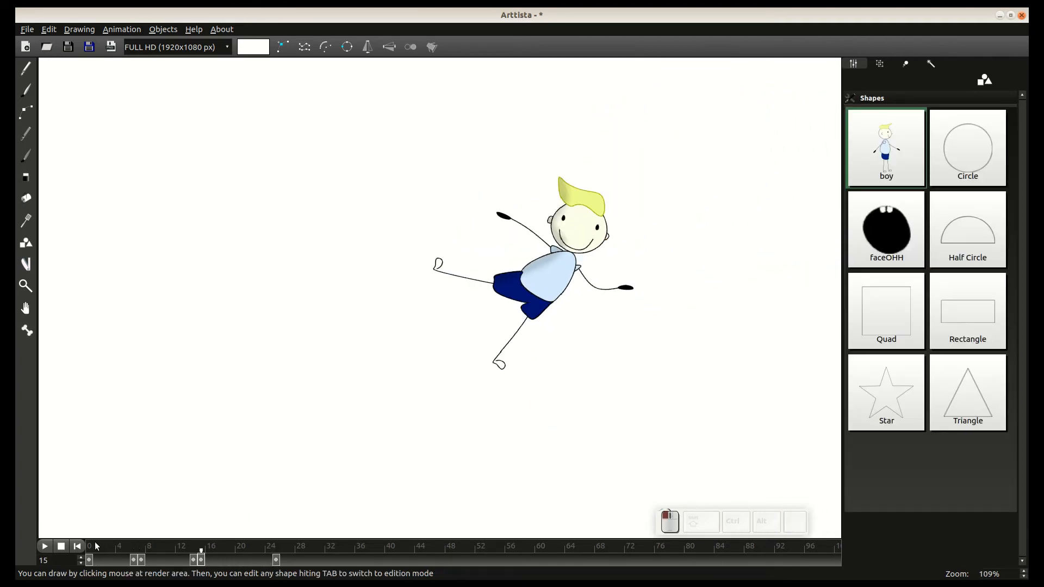
left_click_drag(97, 547, 167, 553)
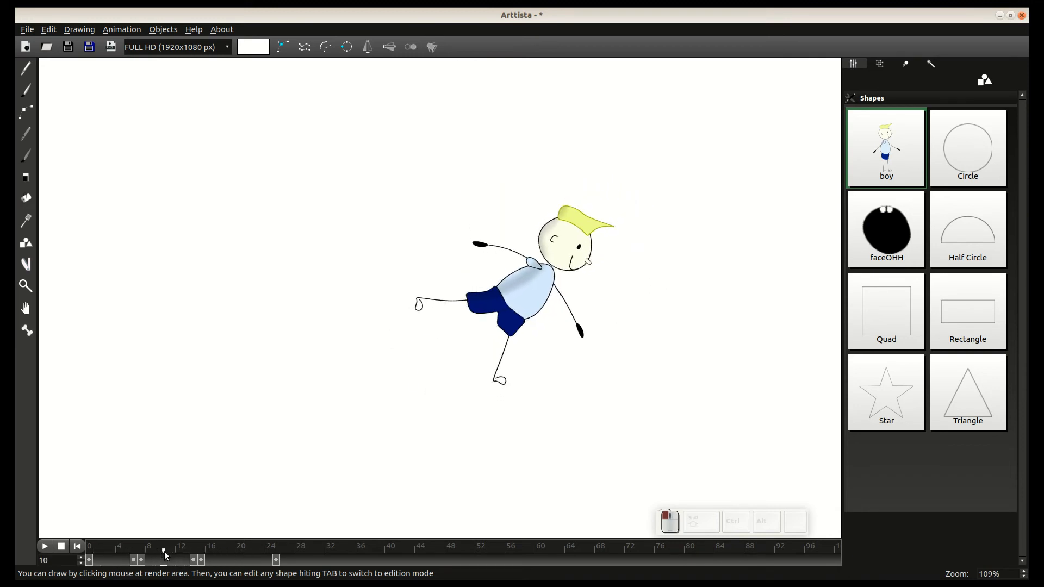
left_click_drag(90, 551, 141, 550)
- Select the boy's shading strokes in frame 7 and set the keyframe for the entire boy in frame 14
key("Tab")
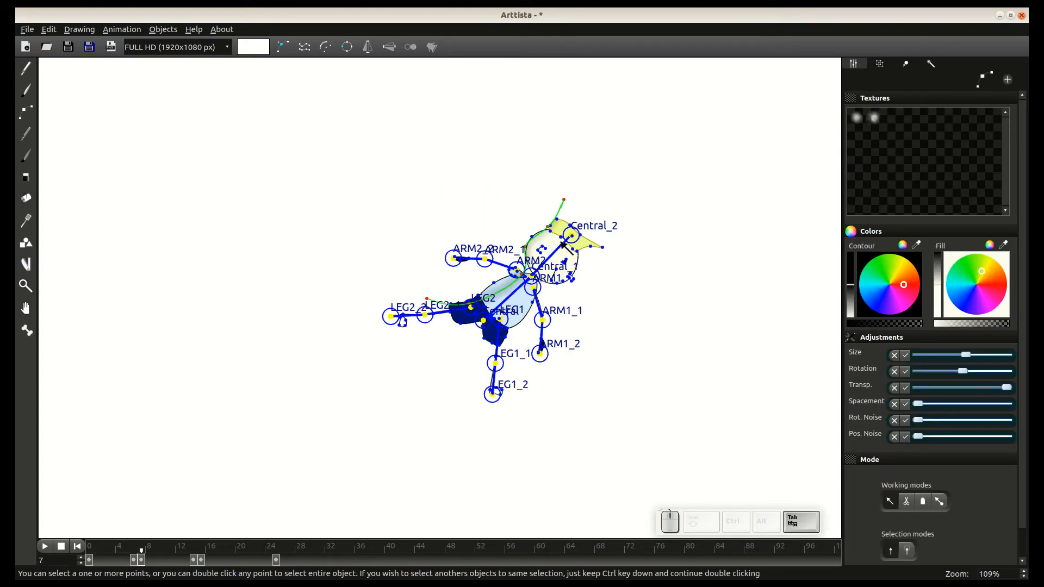
key("g")
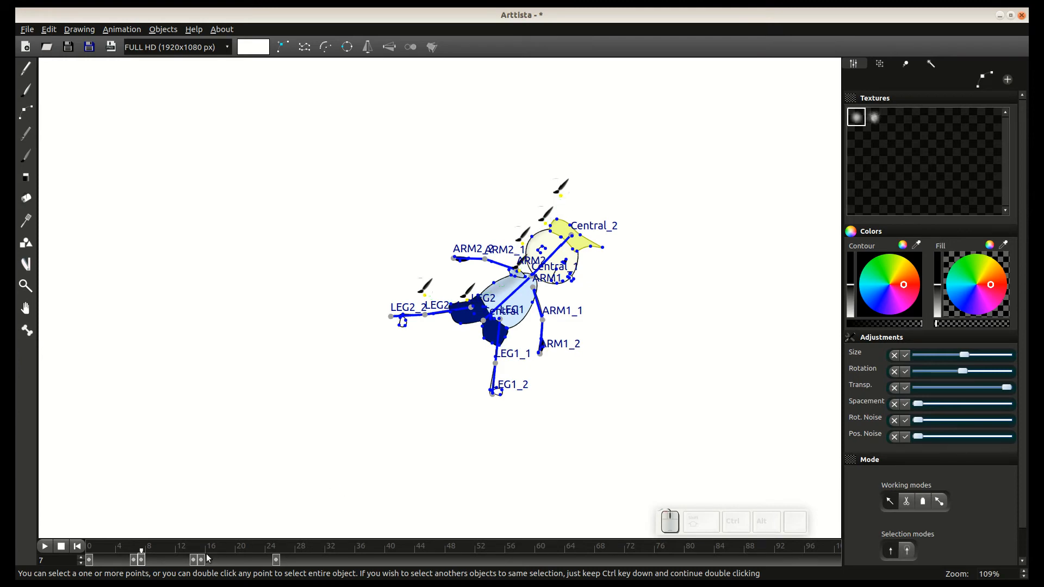
left_click(192, 564)
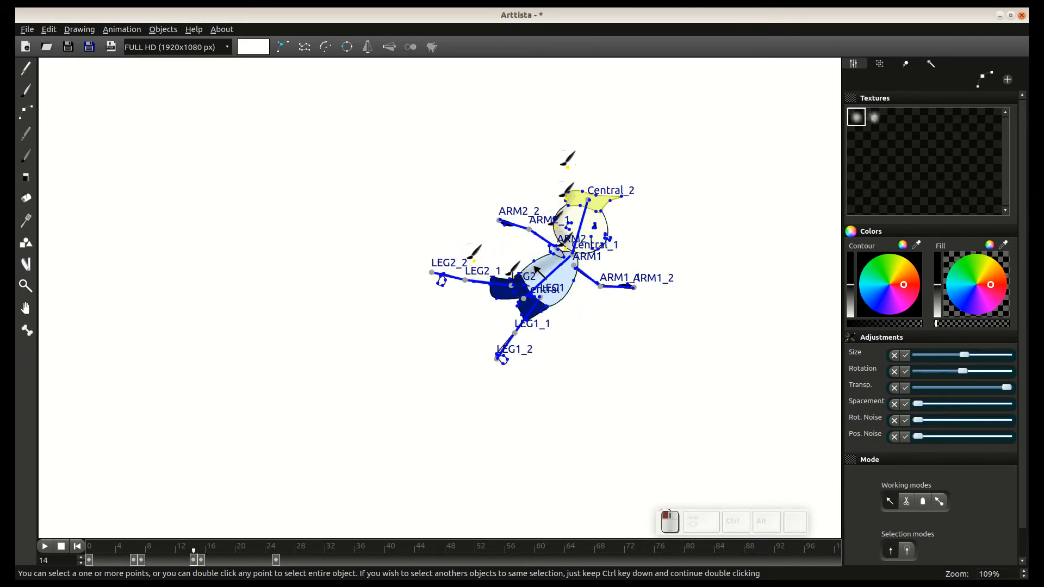
key("ctrl+a")
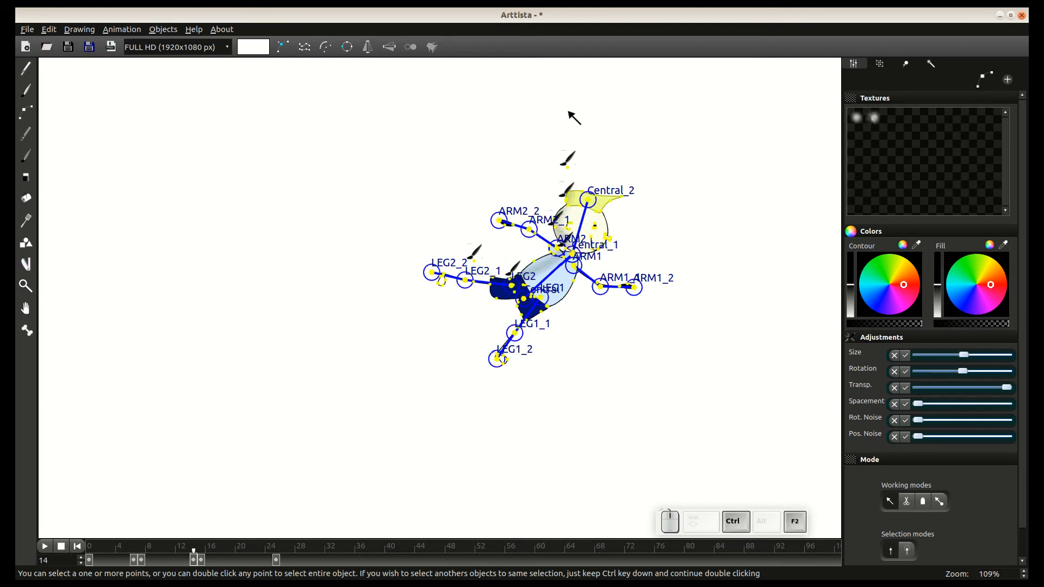
- Step back to frame 4 and forward through frame 25 to examine the pose transitions
key("Tab")
key("Left")
key("Left")
key("Left")
key("Left")
key("Left")
key("Left")
key("Left")
key("Left")
key("Left")
key("Left")
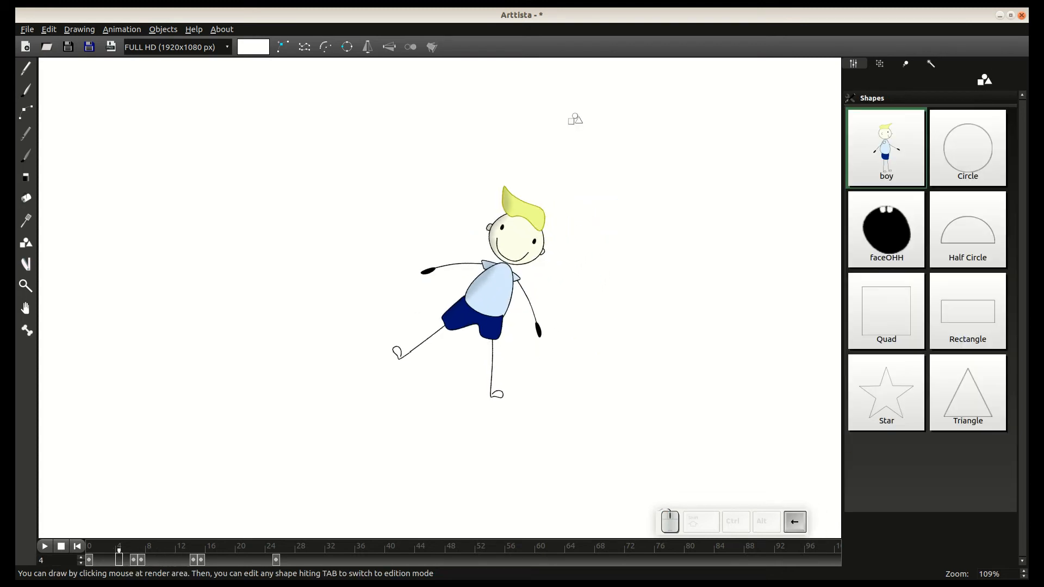
key("Right")
key("Right")
key("Right")
key("Right")
key("Right")
key("Right")
key("Right")
key("Right")
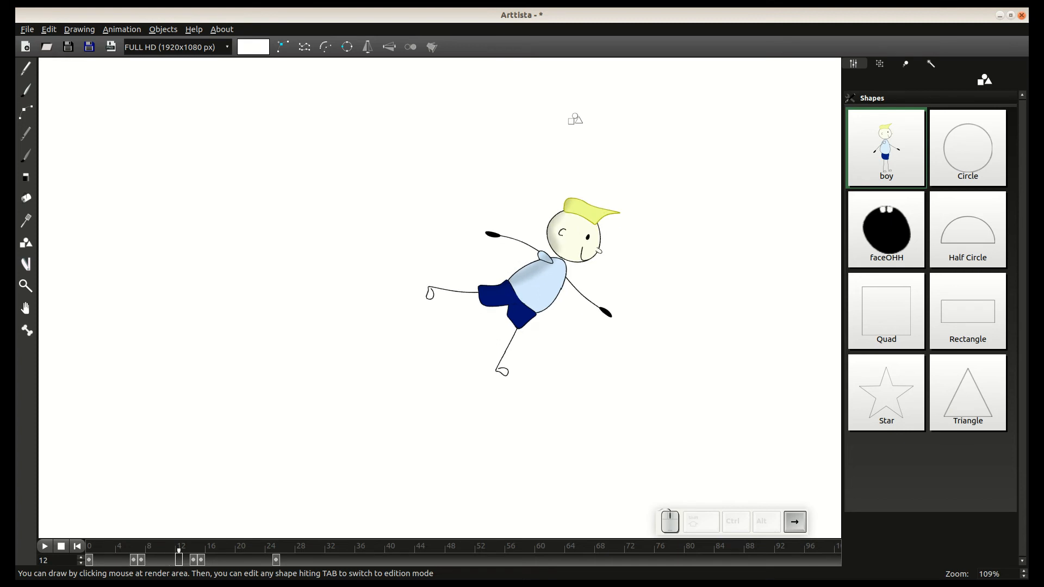
key("Right")
key("Right")
key("Right")
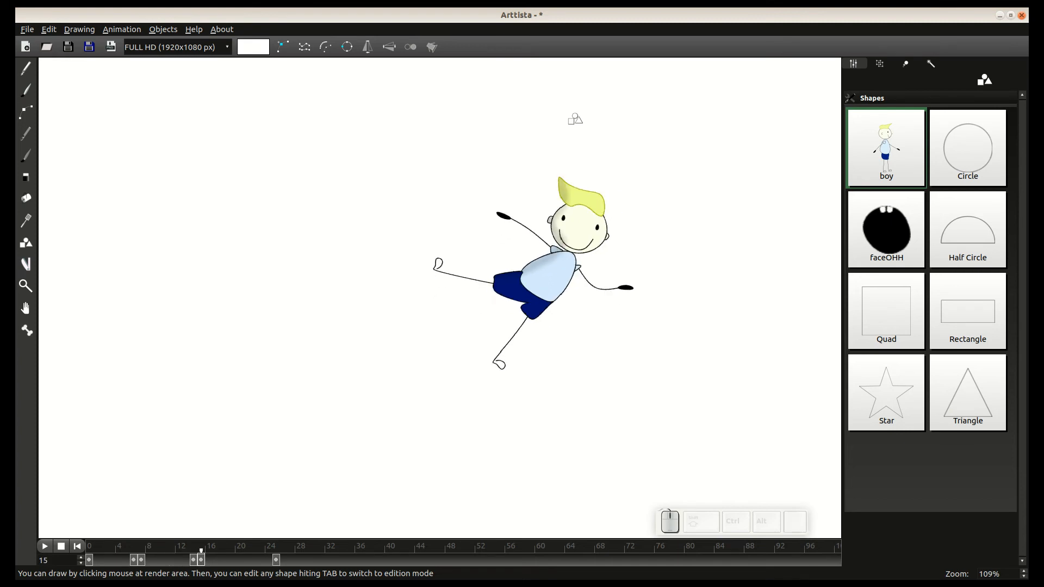
left_click_drag(215, 546, 277, 549)
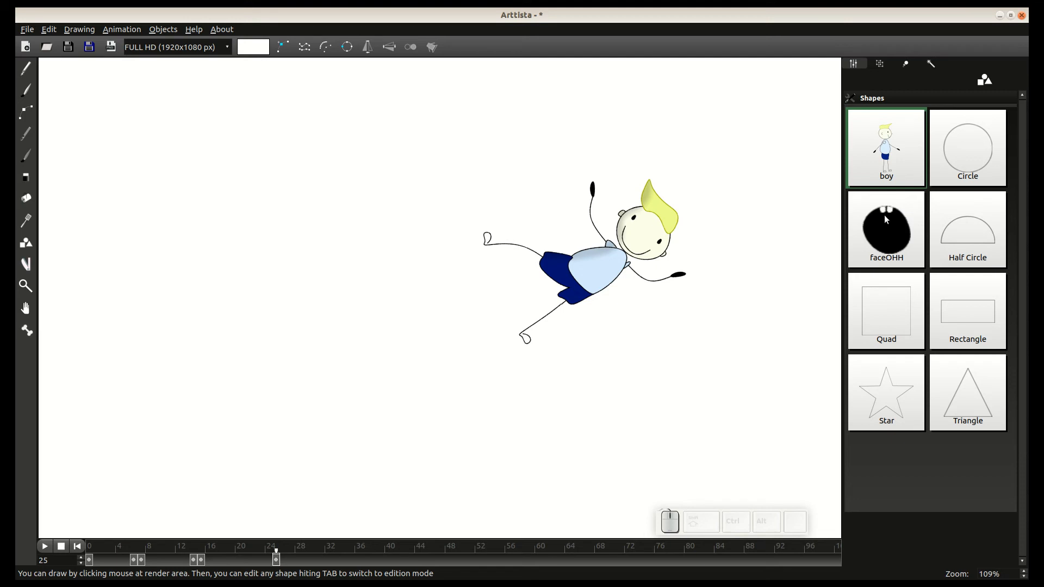
- Delete the boy's smiling mouth in frame 15 and activate the Shapes tool
scroll(769, 296, "up", 2)
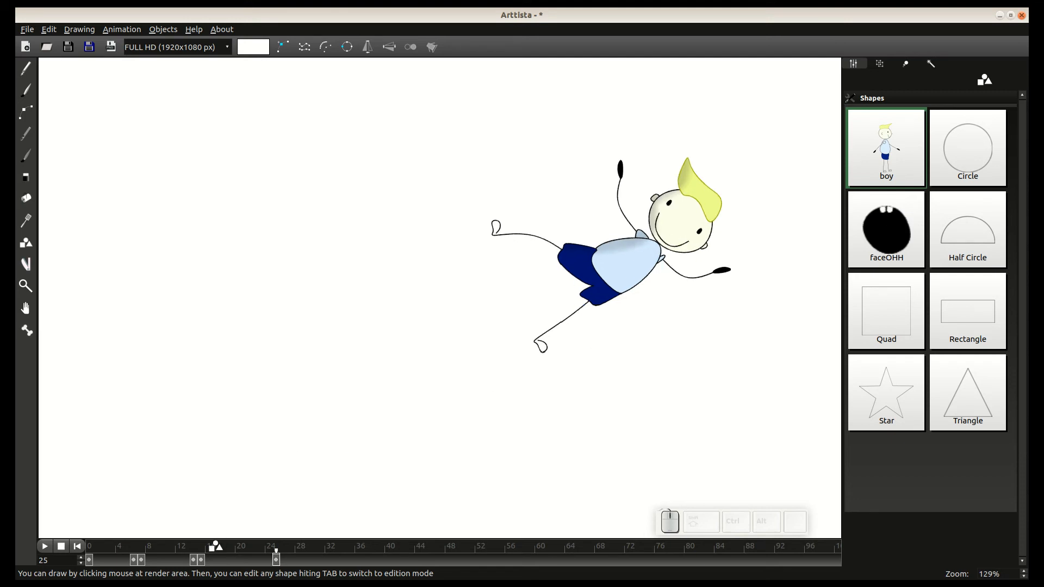
left_click(204, 561)
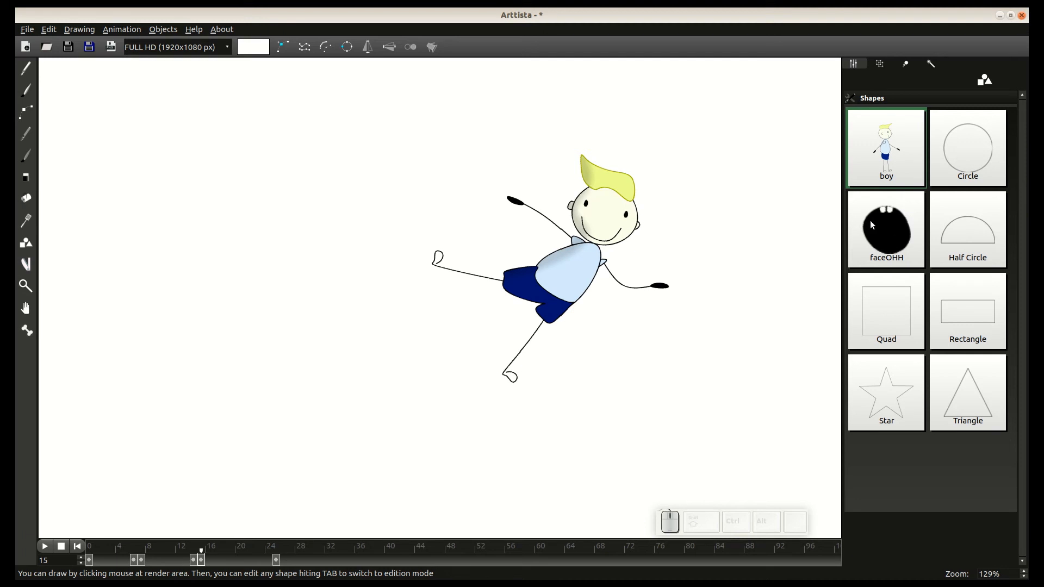
key("Tab")
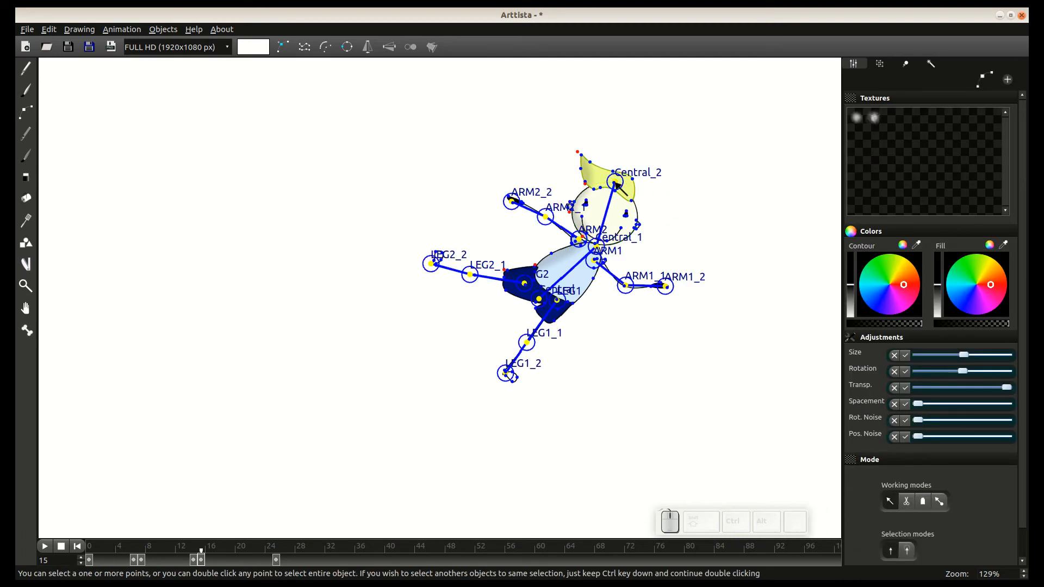
scroll(616, 185, "up", 4)
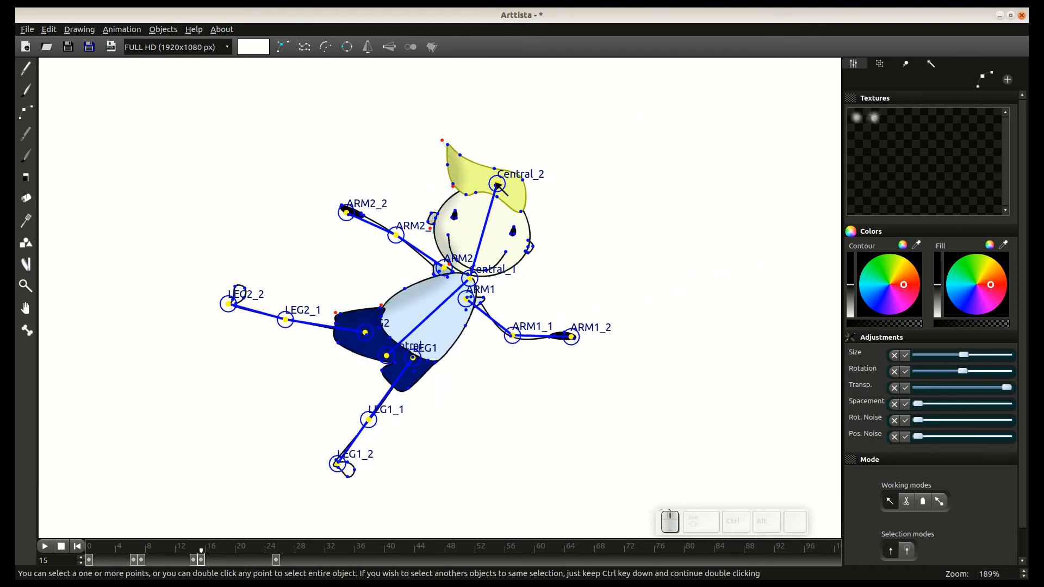
left_click(26, 243)
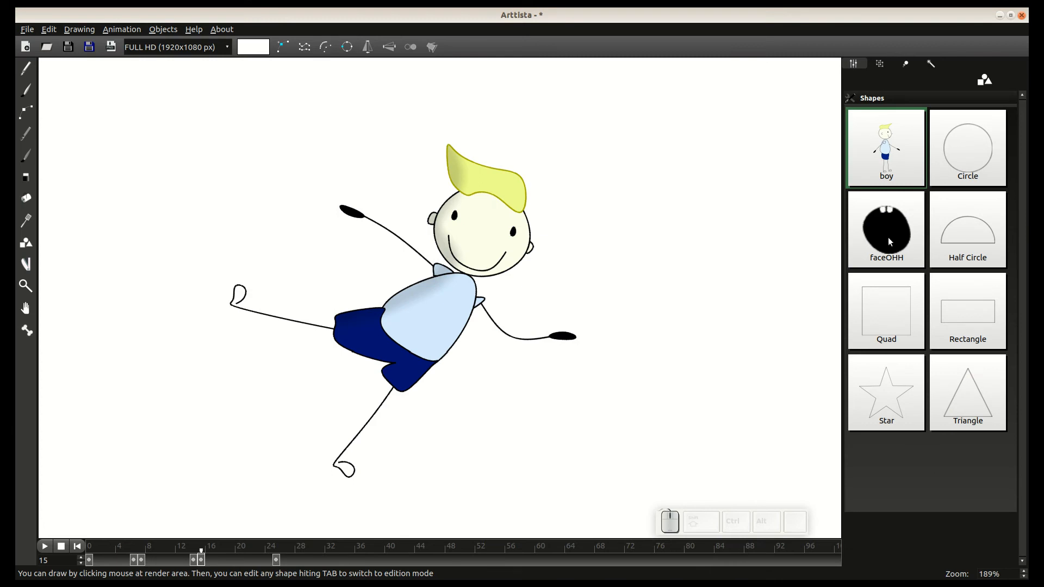
key("Tab")
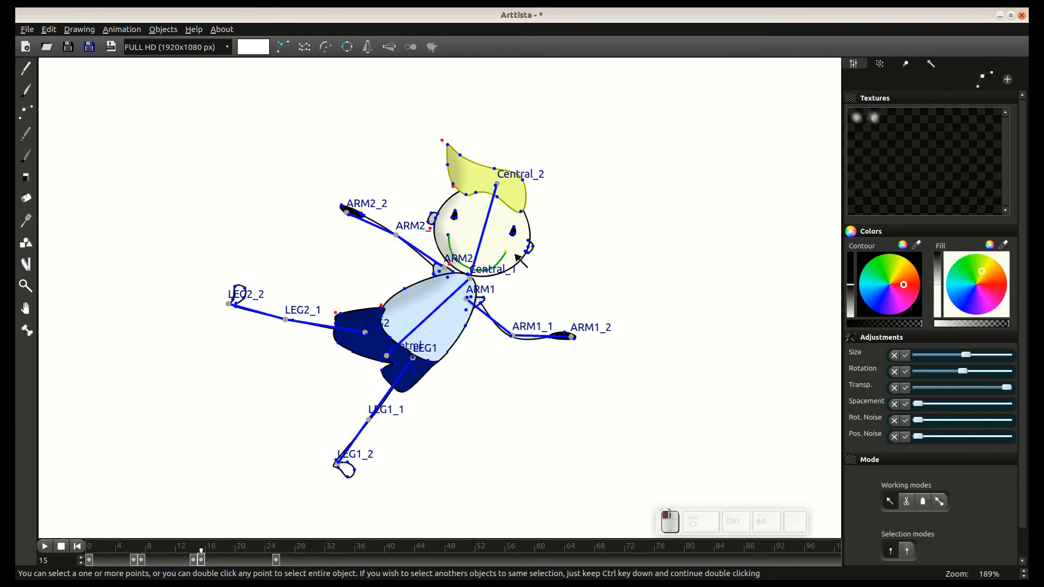
left_click(507, 253)
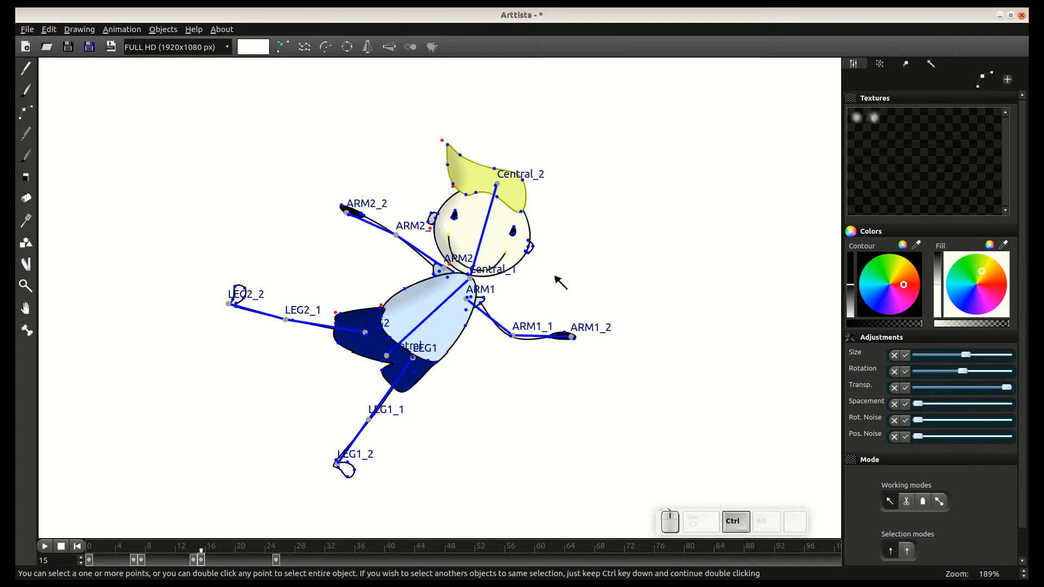
key("ctrl+z")
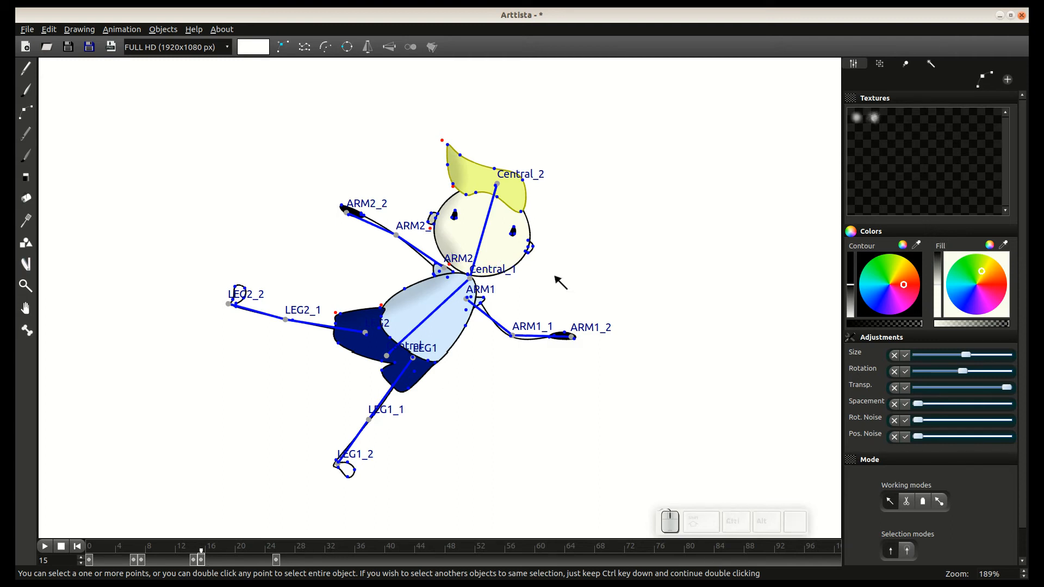
left_click(26, 243)
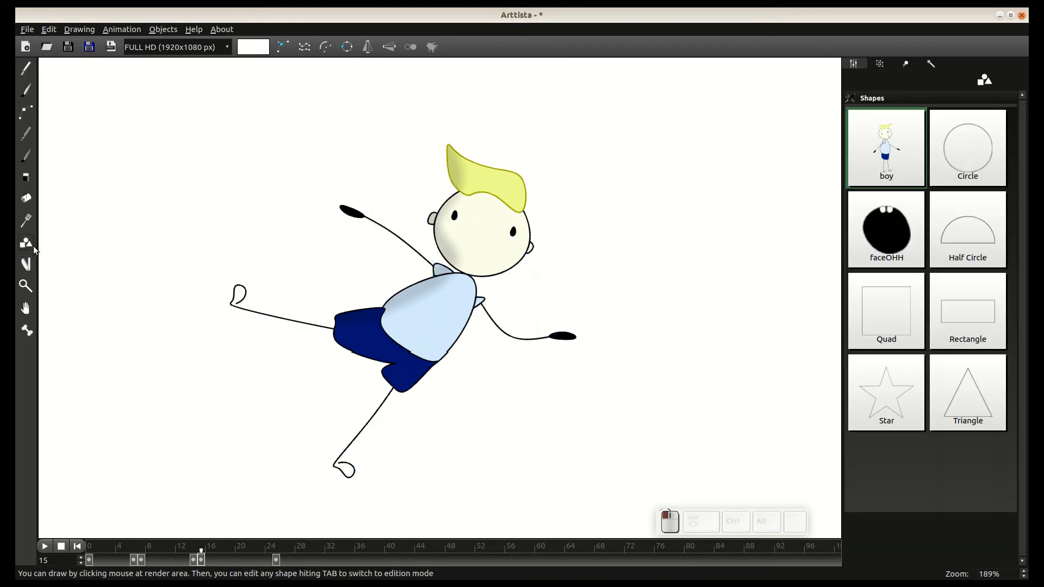
- Merge frame 0 of the faceOHH shape into the boy in frame 15
left_click(885, 229)
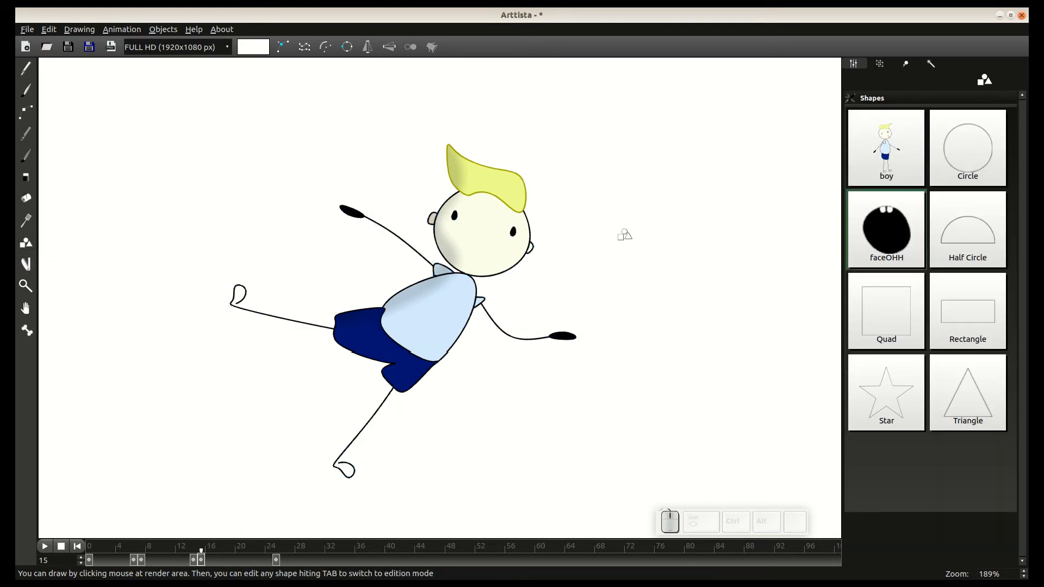
key("shift")
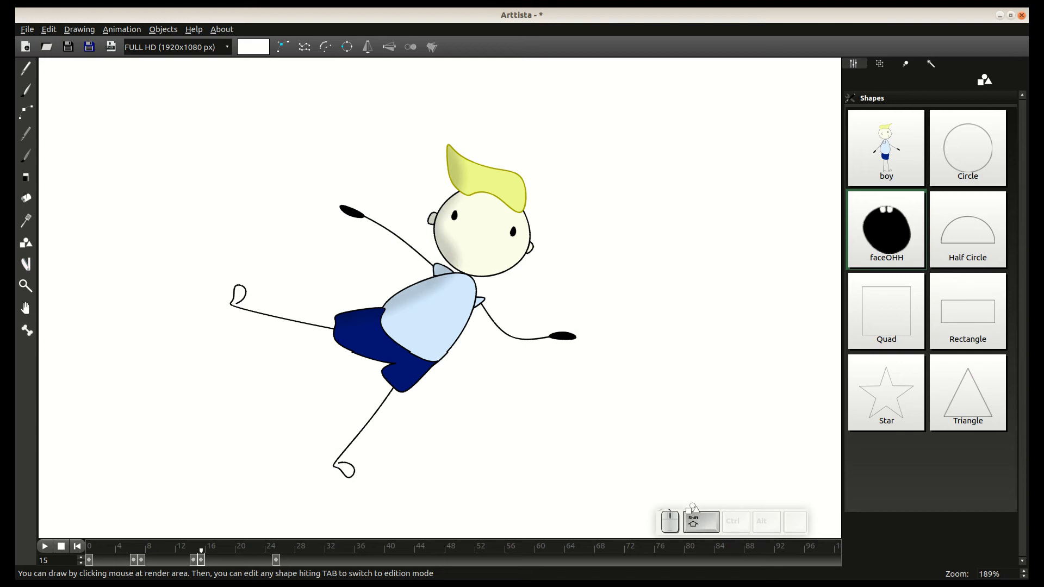
left_click(482, 242, "shift")
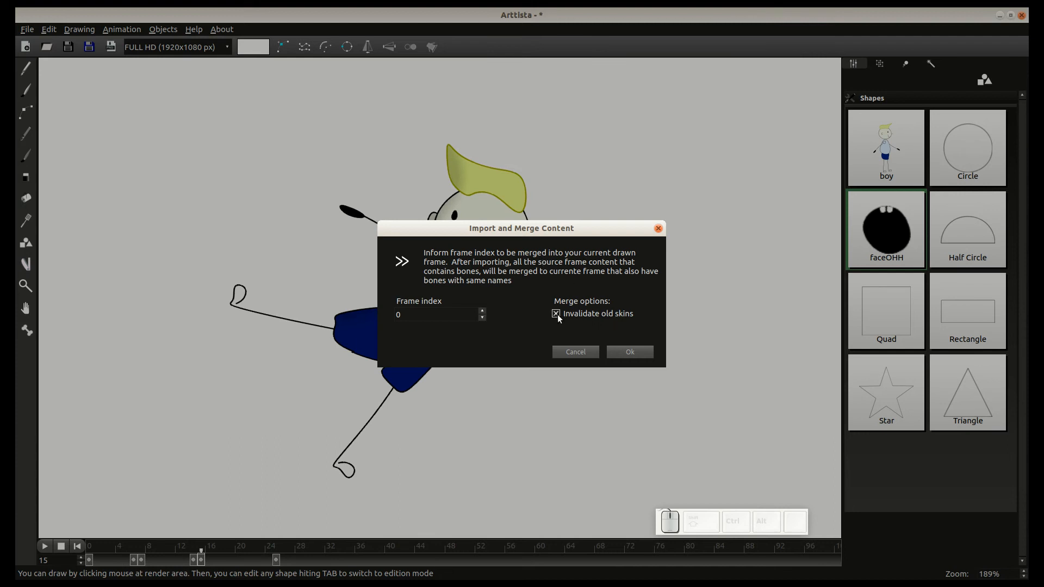
left_click(629, 352)
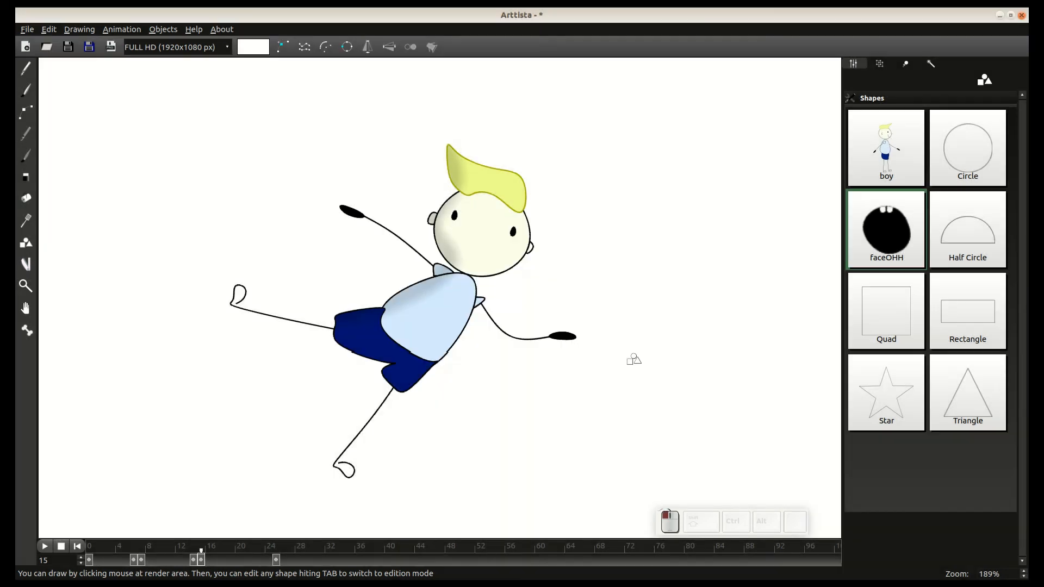
- Move the merged open mouth from the boy's neck onto his face in frame 15 and scale it down
key("g")
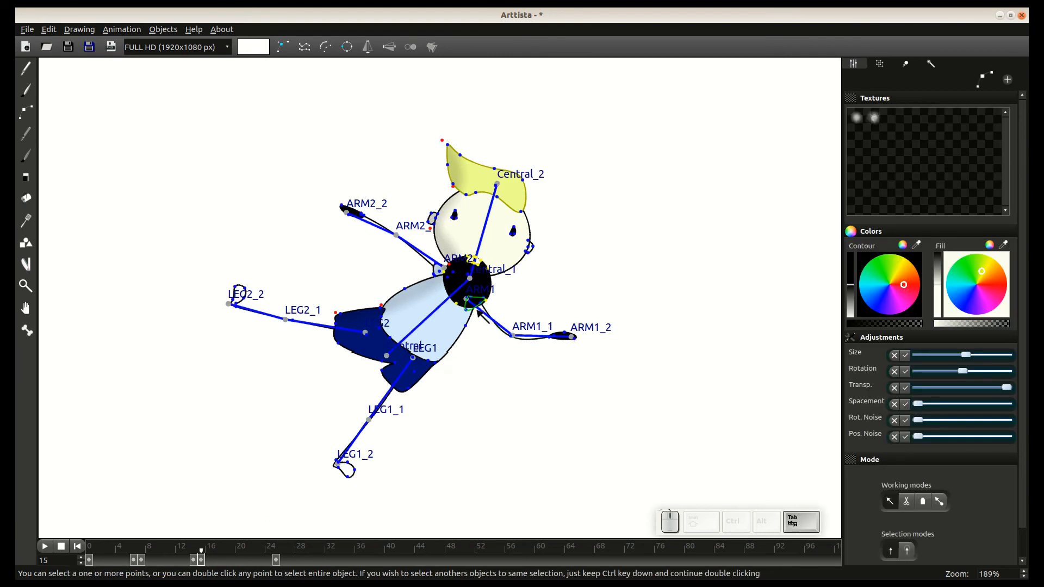
key("s")
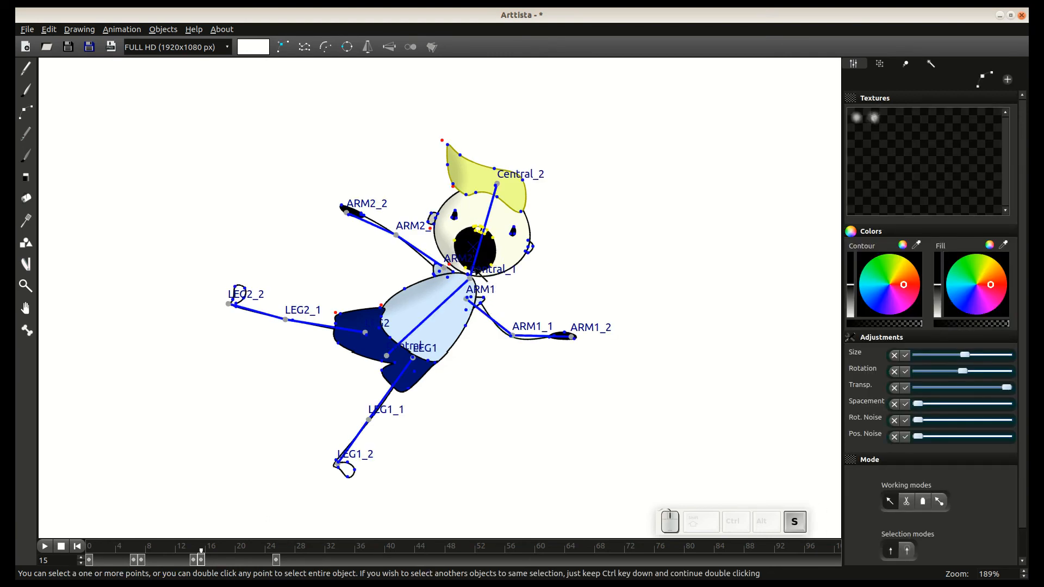
left_click(476, 273)
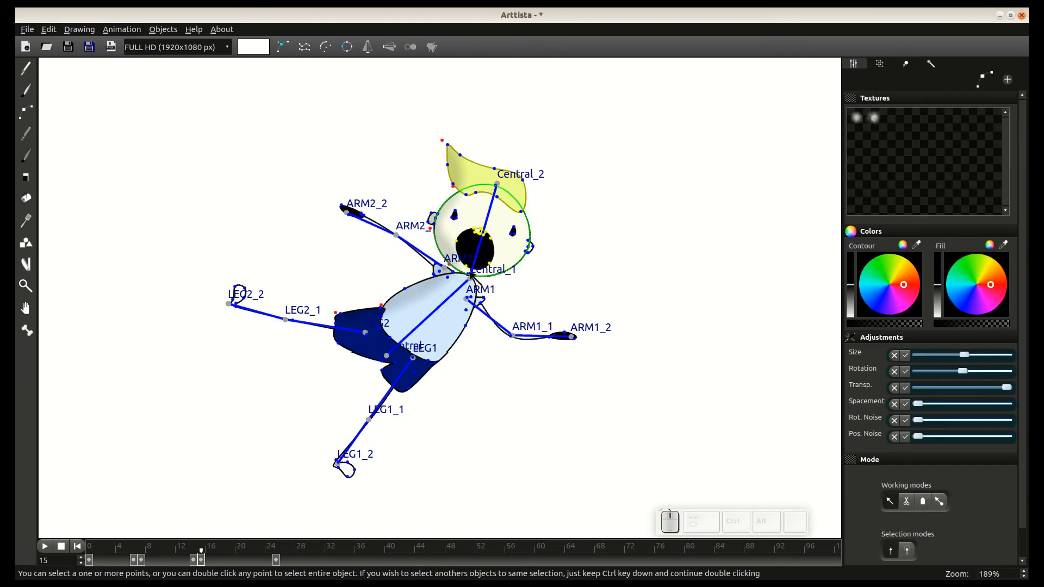
- In frame 25, move the open mouth onto the boy's face, rotate it to follow the head tilt and enlarge it
left_click(276, 560)
key("g")
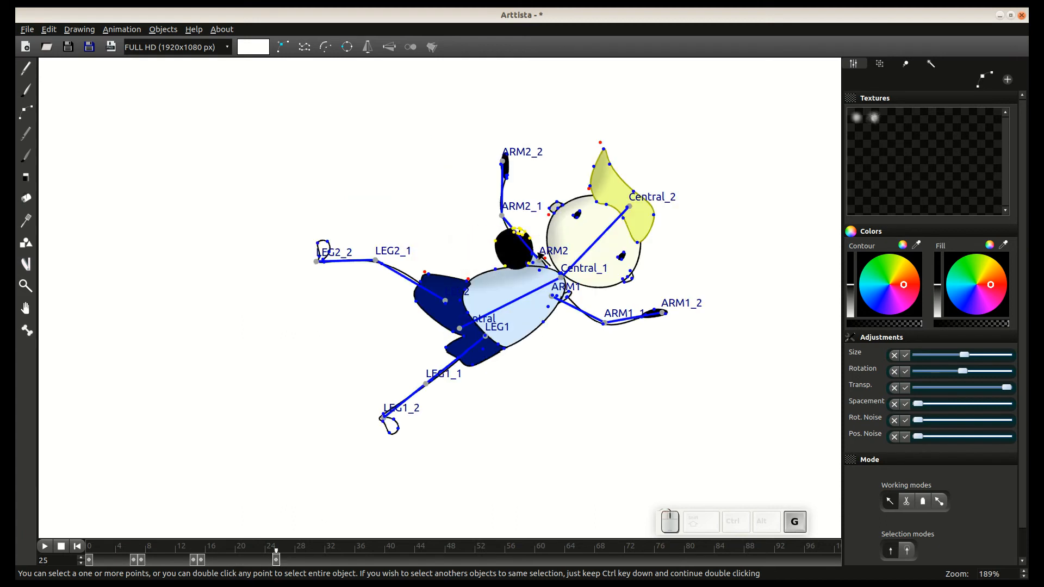
left_click(555, 260)
key("r")
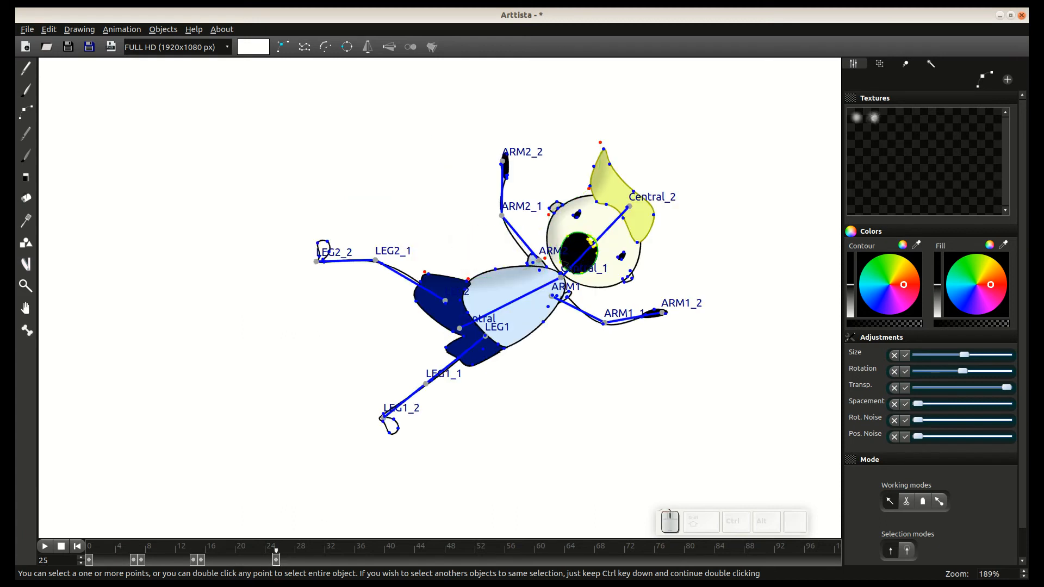
left_click(586, 280)
key("g")
left_click(591, 276)
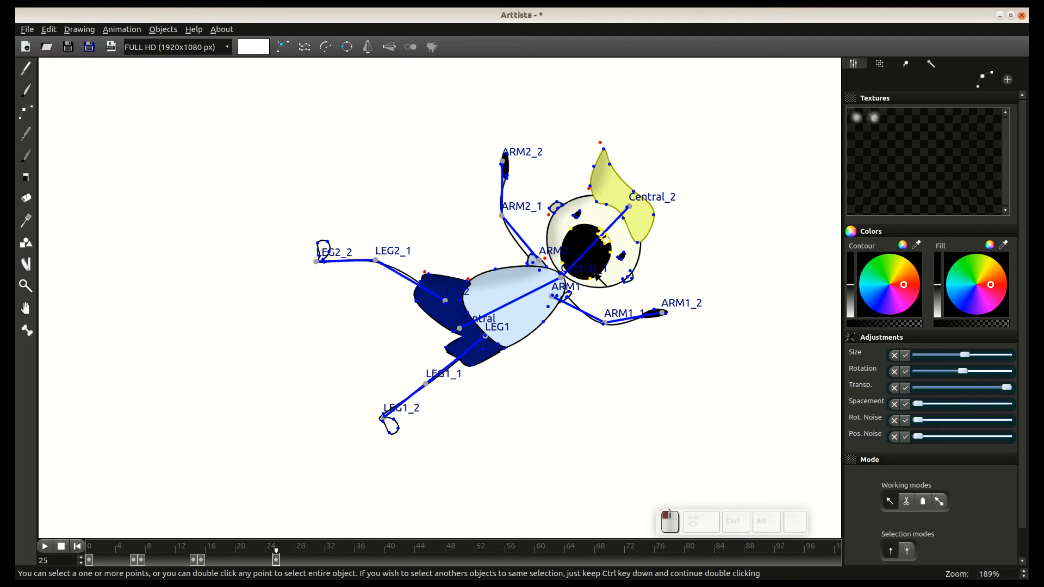
- Scale the open mouth down in frame 15 and place it slightly lower on the face
left_click(201, 560)
key("g")
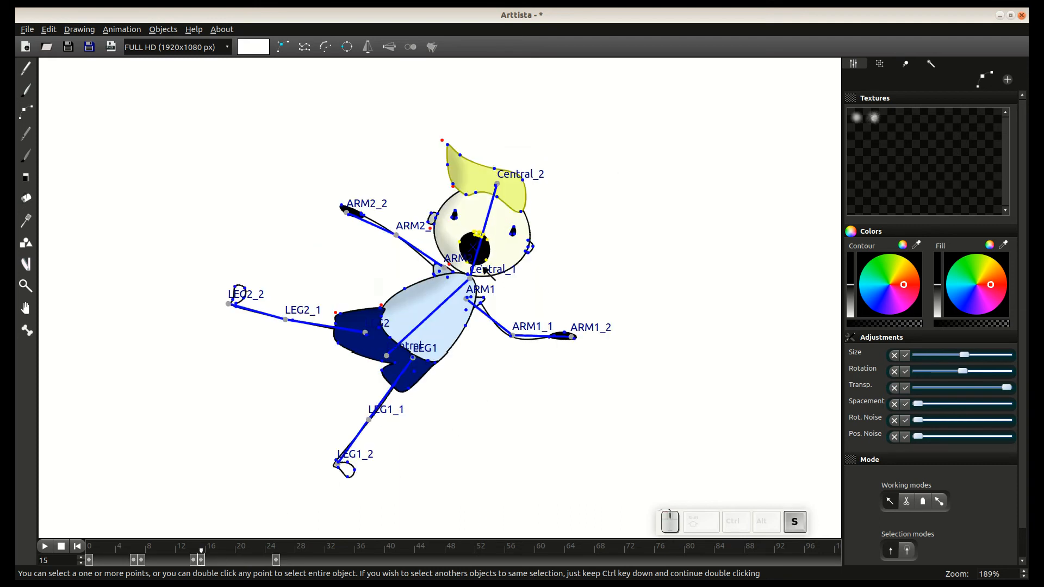
left_click(480, 280)
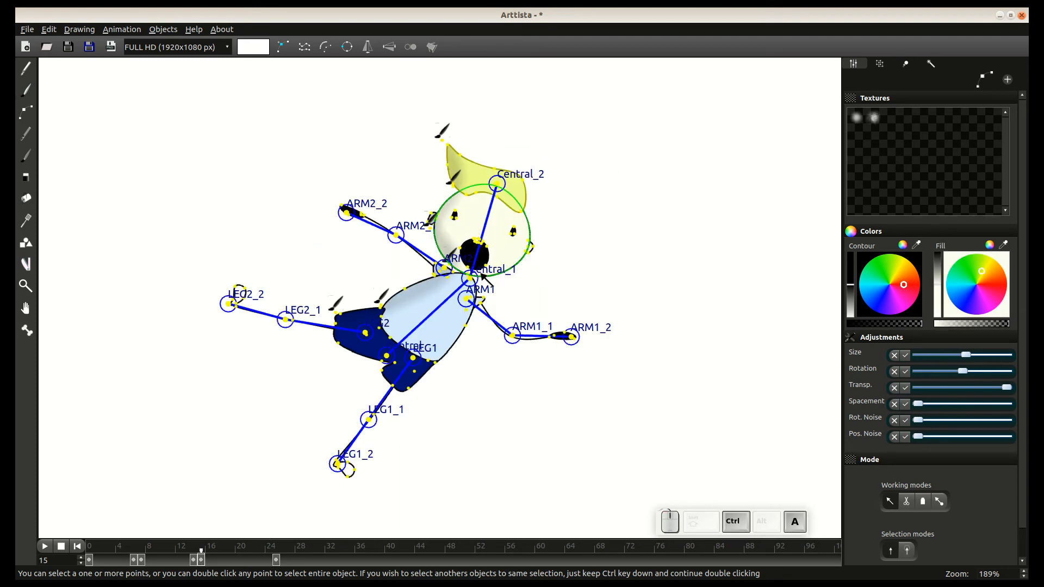
- Step forward from frame 15 to frame 25 to examine the mouth transition
key("Tab")
key("Right")
key("Right")
key("Right")
key("Right")
key("Right")
key("Right")
key("Right")
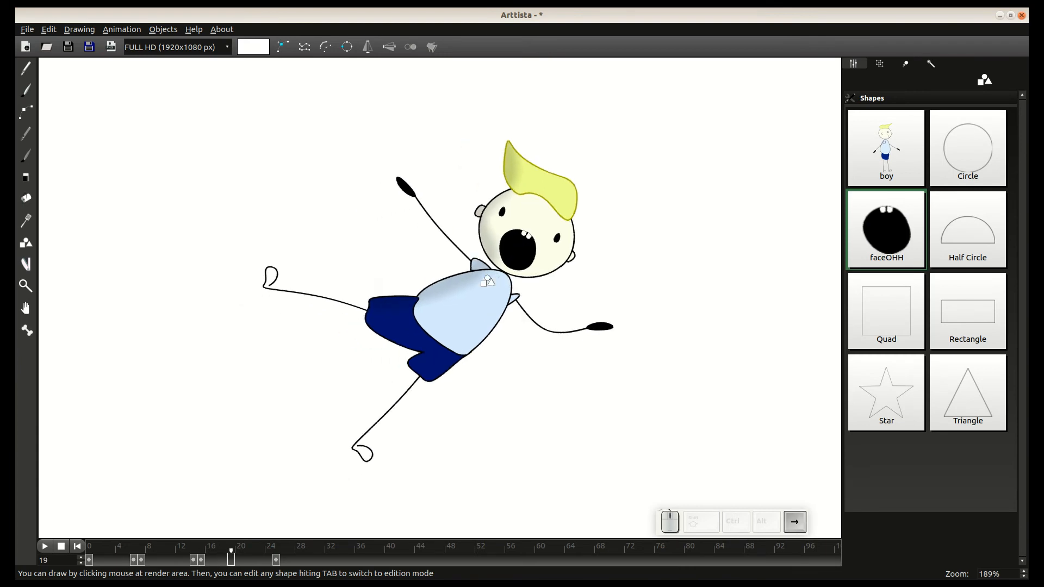
key("Right")
key("Right")
key("Right")
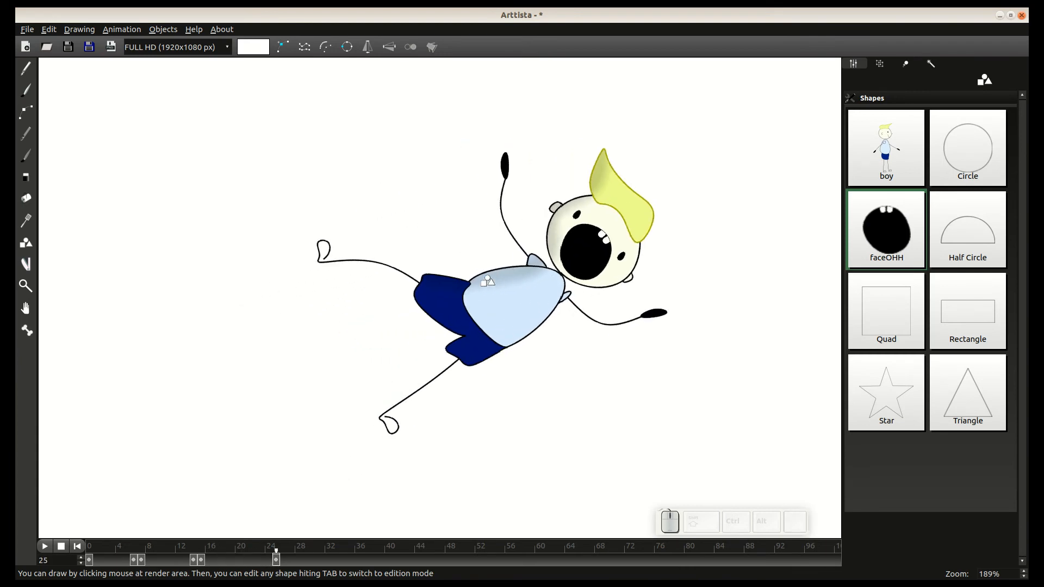
- Adjust the upper waist point of the boy's dark blue shorts in frame 25
scroll(488, 281, "down", 2)
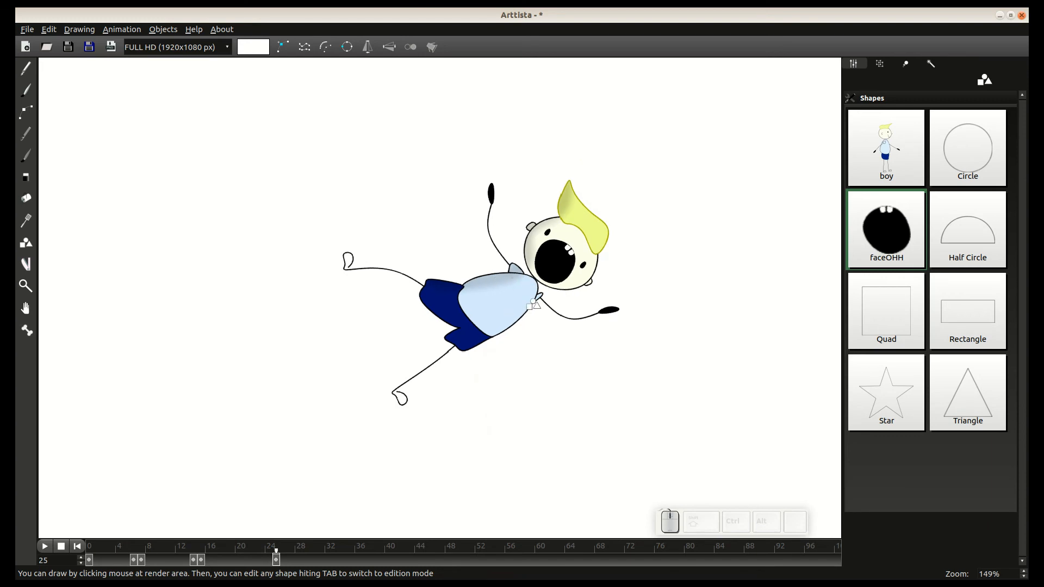
scroll(557, 373, "up", 3)
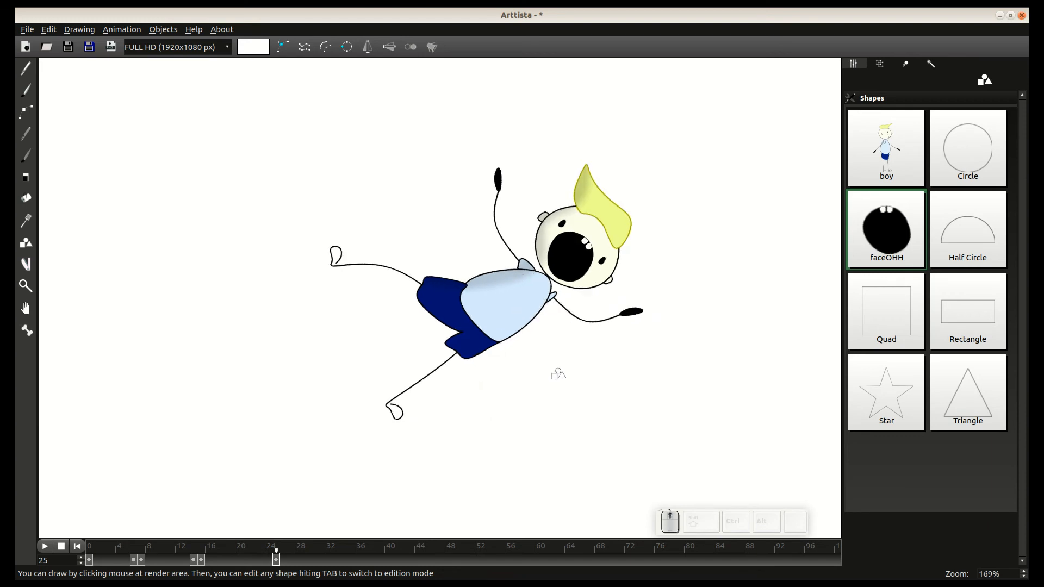
scroll(560, 377, "up", 1)
key("Tab")
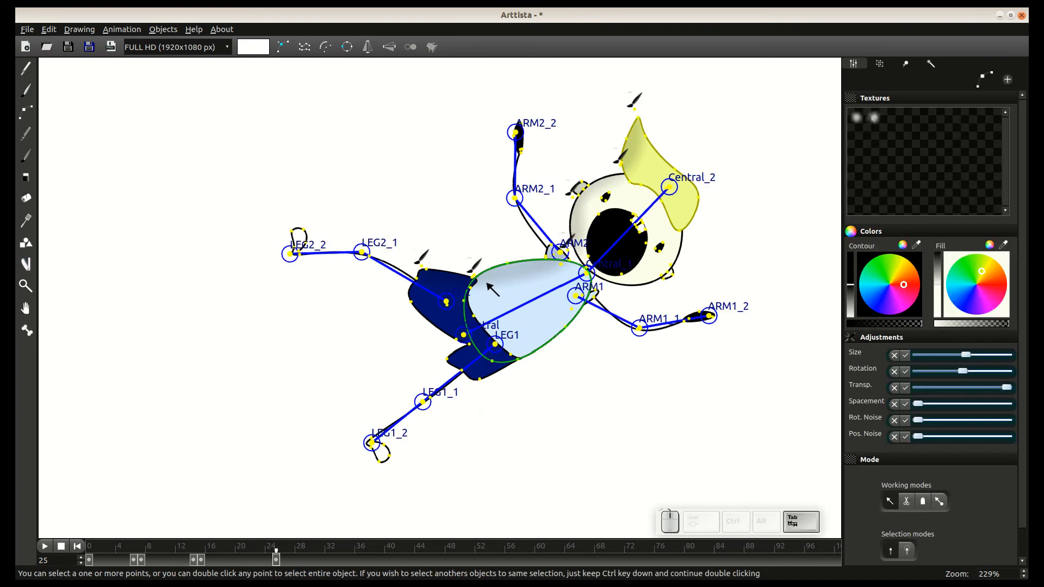
double_click(473, 290)
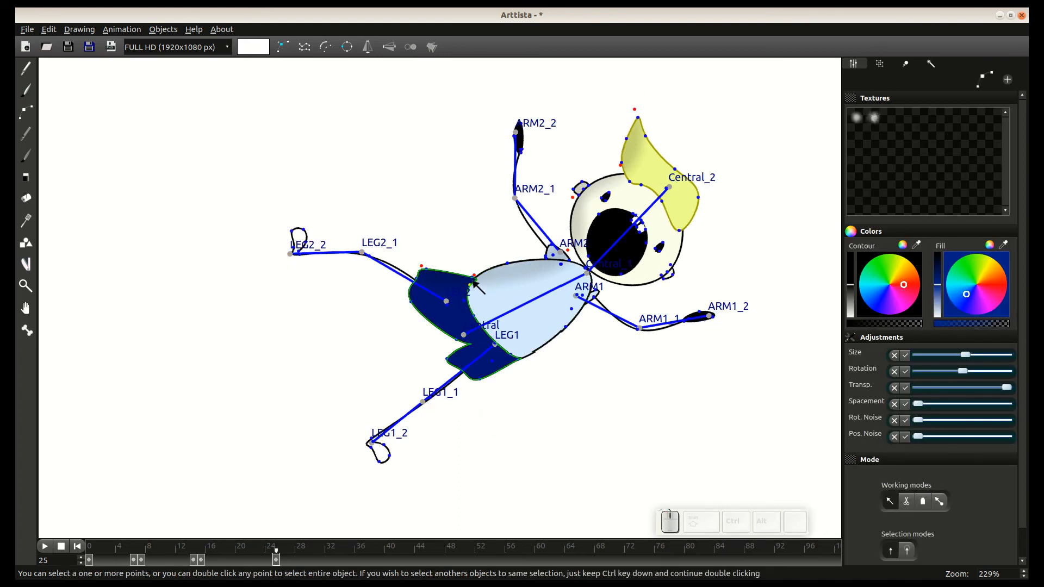
left_click(473, 290)
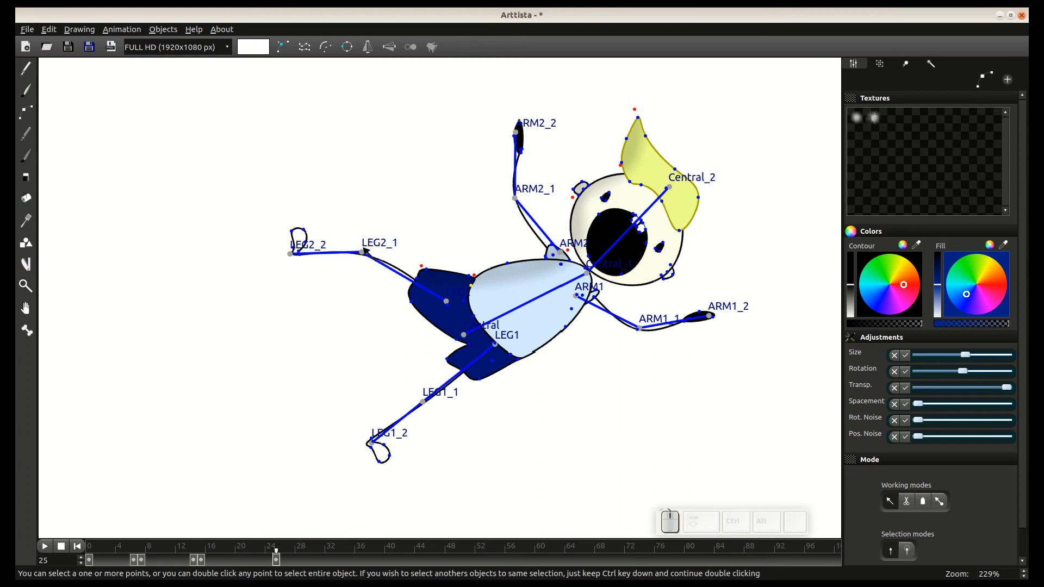
- Raise the LEG2_1 joint slightly in frame 25 and set the keyframe for the entire boy
left_click_drag(365, 250, 368, 245)
key("ctrl+a")
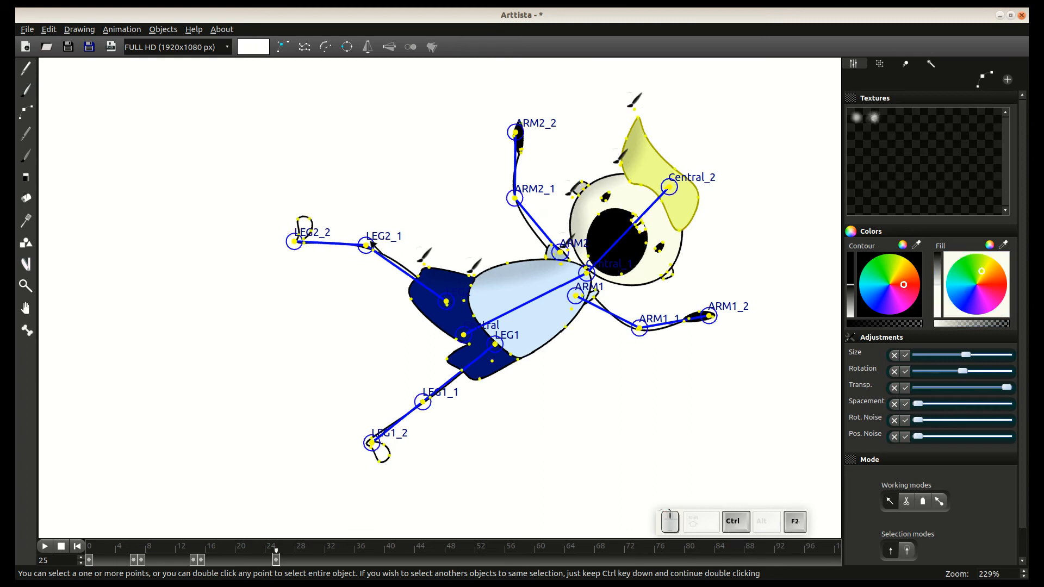
key("F2")
- Step back from frame 25 to frame 15 and forward to frame 17 to examine the pose and mouth transition
key("Left")
key("Left")
key("Left")
key("Left")
key("Left")
key("Left")
key("Left")
key("Left")
key("Left")
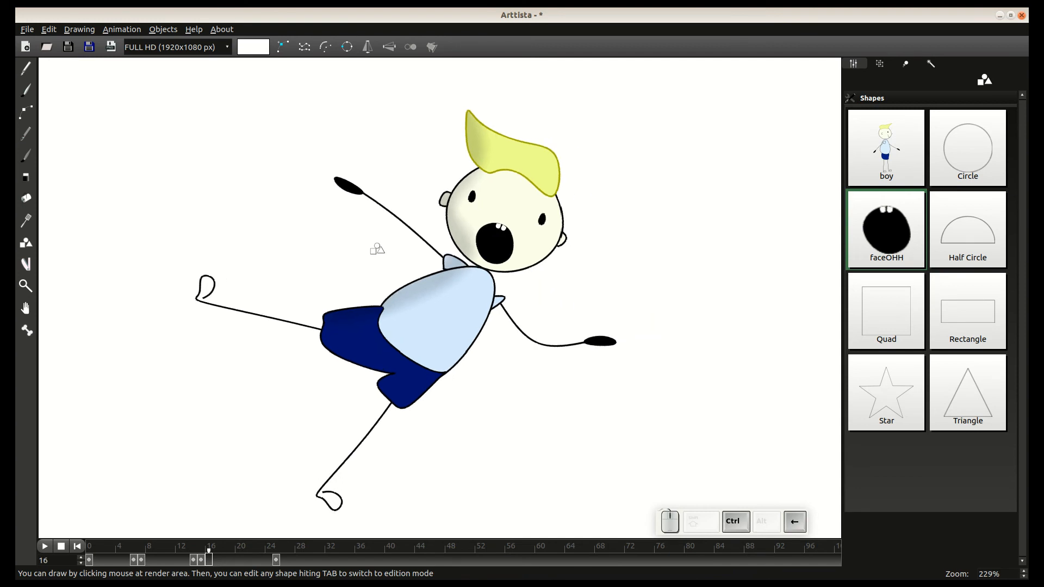
key("Left")
scroll(416, 306, "down", 3)
scroll(419, 306, "down", 1)
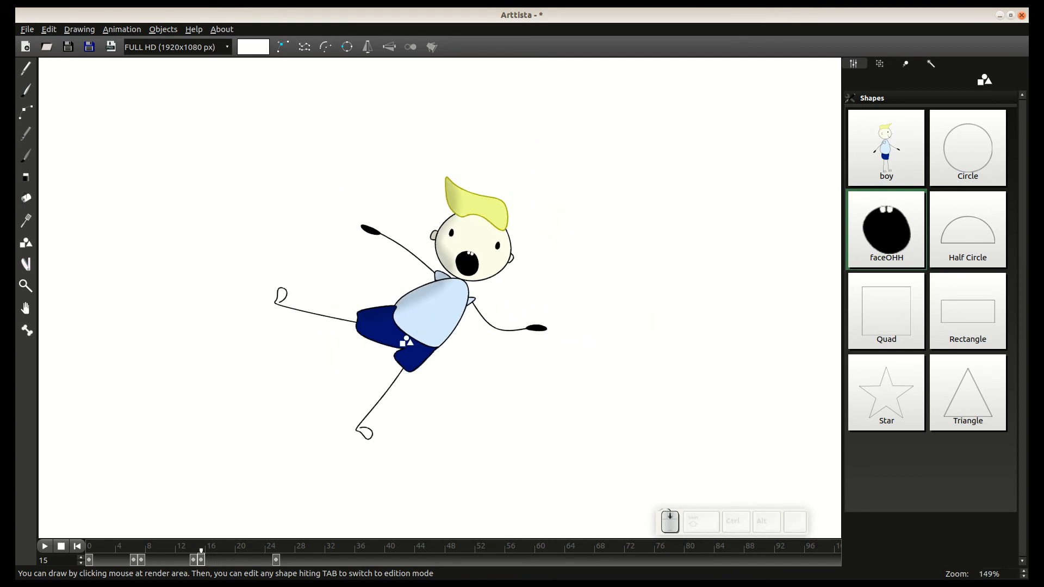
mouse_move(201, 551)
left_mouse_down()
mouse_move(146, 551)
mouse_move(242, 551)
mouse_move(206, 557)
left_mouse_up()
left_click(217, 559)
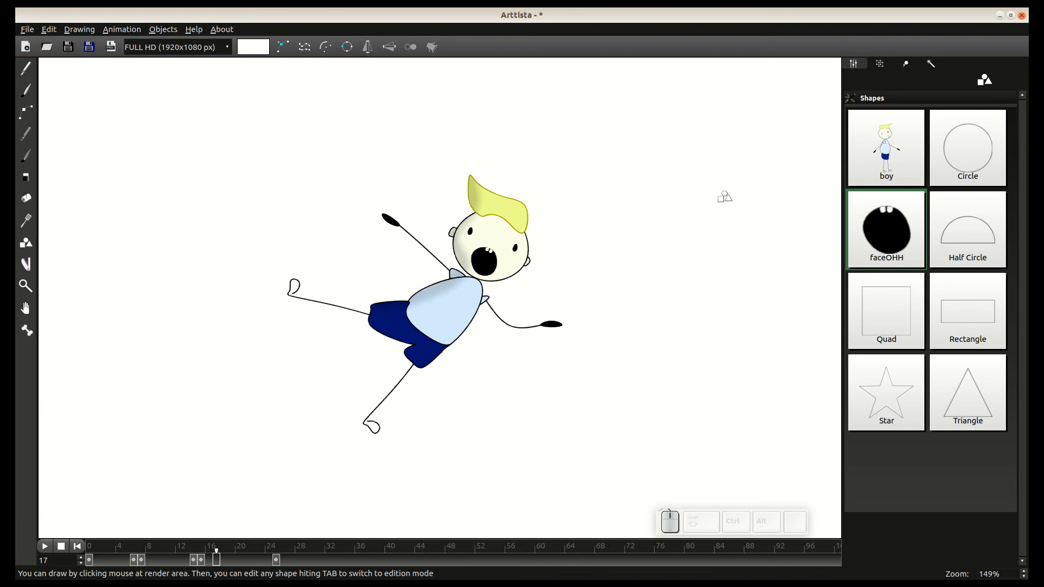
scroll(630, 255, "down", 2)
scroll(617, 266, "down", 4)
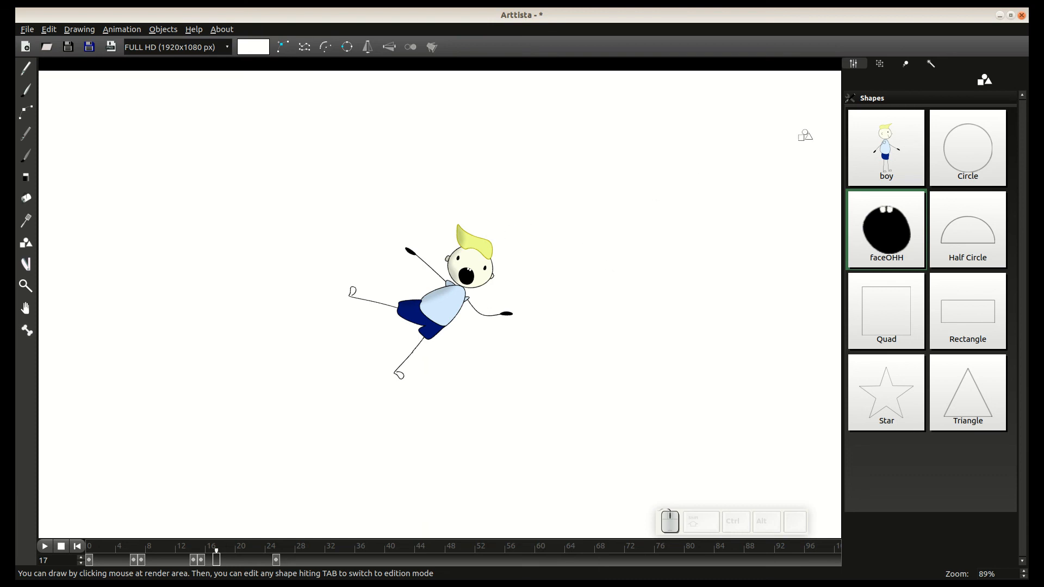
left_click_drag(890, 142, 487, 313)
- Insert a keyframe in frame 26, directly after the keyframe in frame 25
left_click(276, 563)
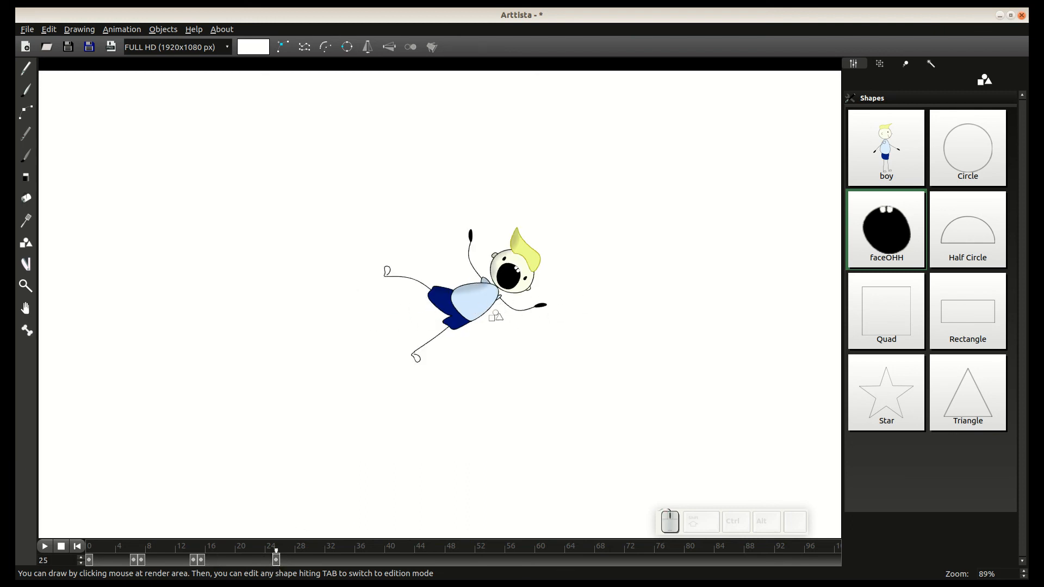
left_click(283, 563)
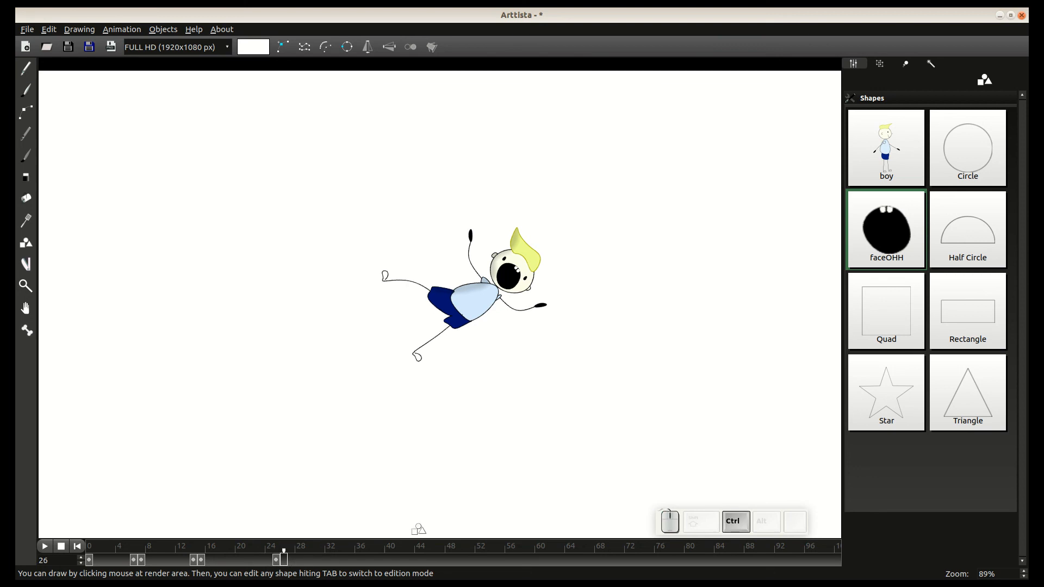
key("ctrl+Insert")
- Try merging frame 0 of the boy shape into frame 26 with old skins invalidated, and undo the merge
left_click(25, 245)
left_click(887, 147)
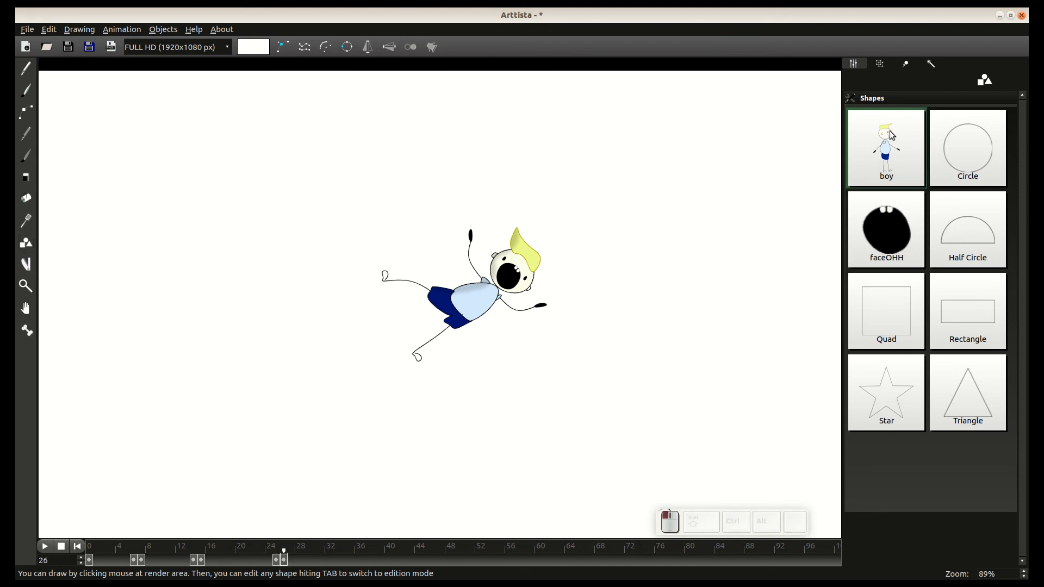
left_click(524, 274, "shift")
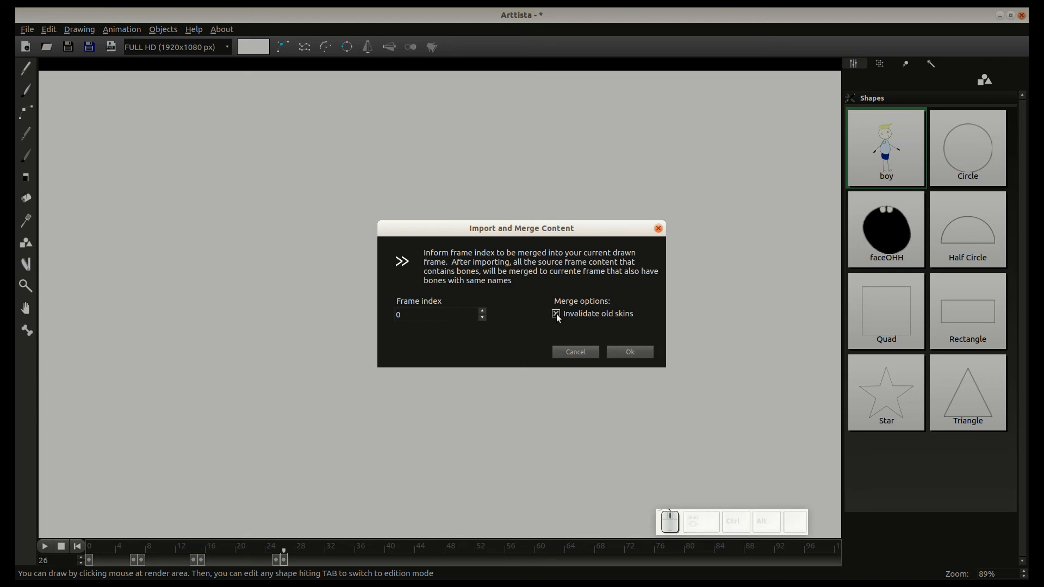
left_click(631, 352)
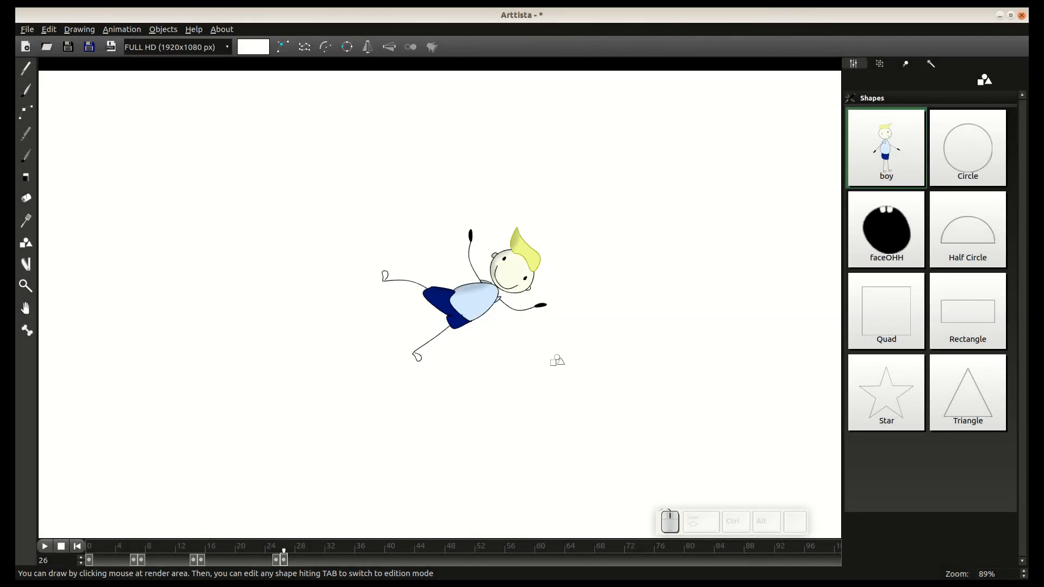
key("ctrl+z")
key("ctrl+z")
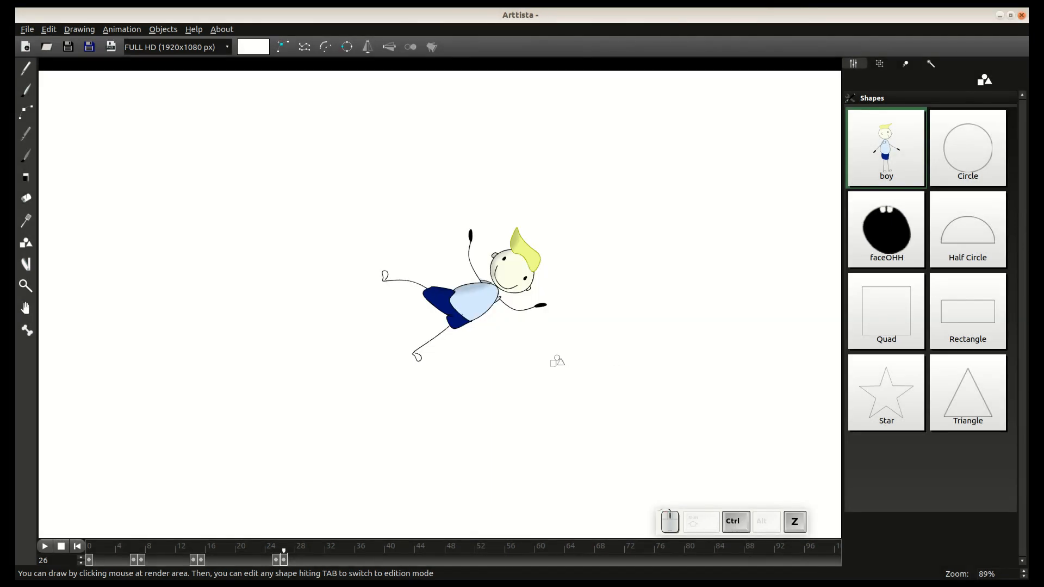
- Merge a different frame of the boy shape into the boy in frame 26
left_click(902, 151)
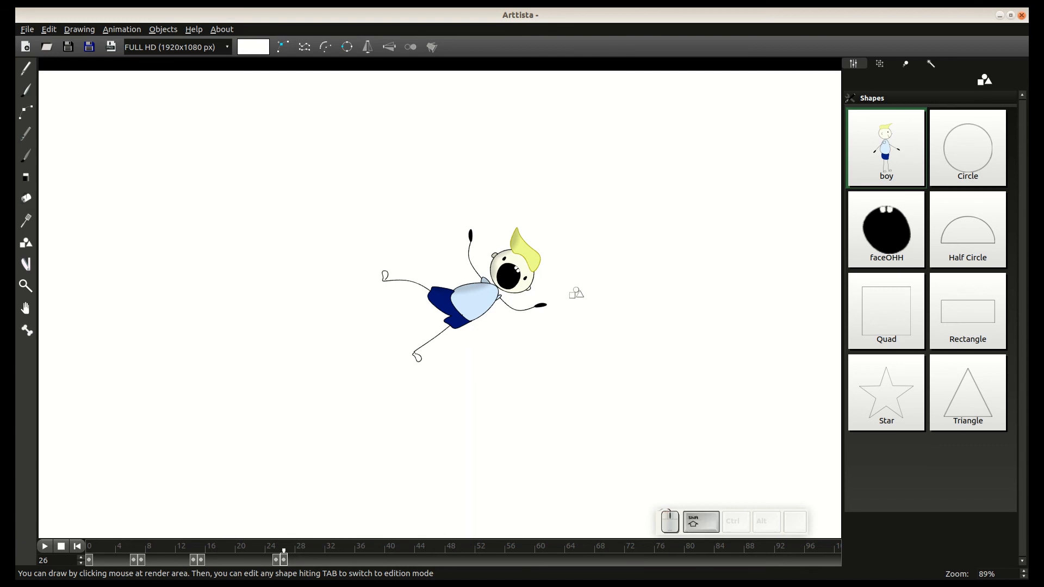
left_click(457, 310, "shift")
left_click(449, 315)
left_click(629, 352)
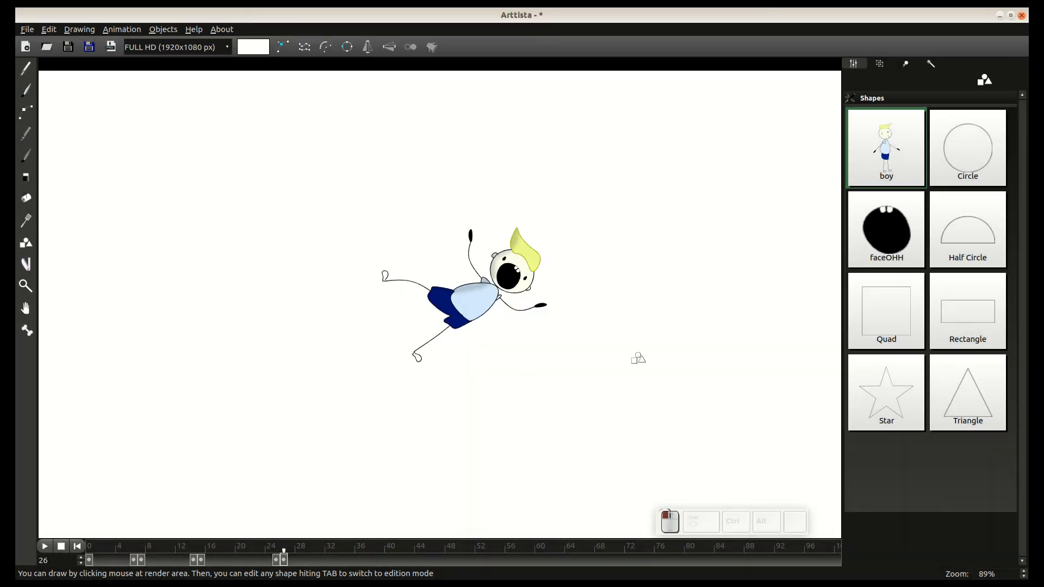
- Reshape the boy's blue shorts in frame 26 by moving their outline points so both trouser legs cover the hip
scroll(531, 344, "up", 5)
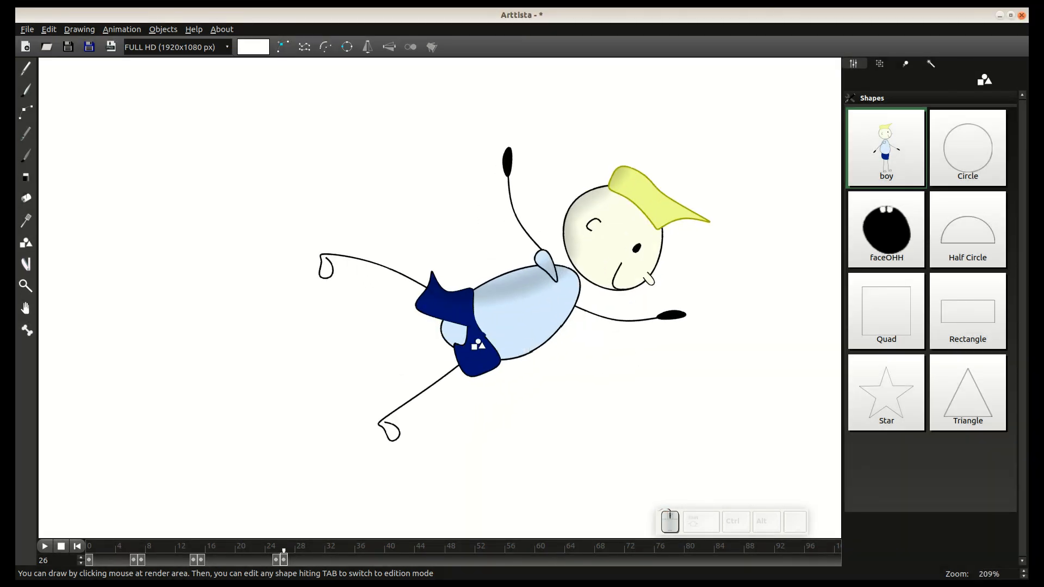
key("Tab")
double_click(467, 341)
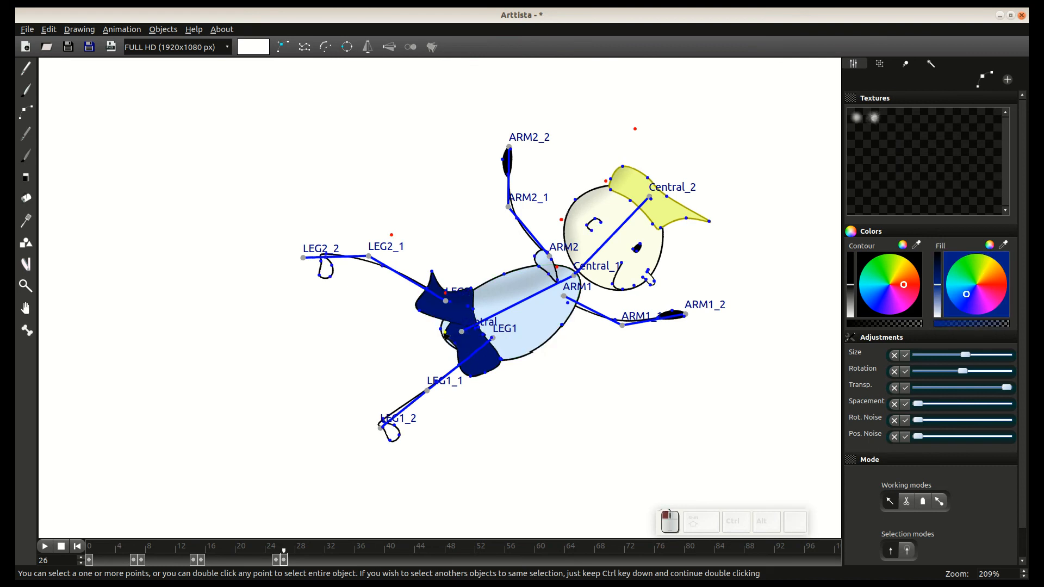
mouse_move(437, 340)
left_mouse_down()
mouse_move(428, 355)
mouse_move(447, 332)
left_mouse_up()
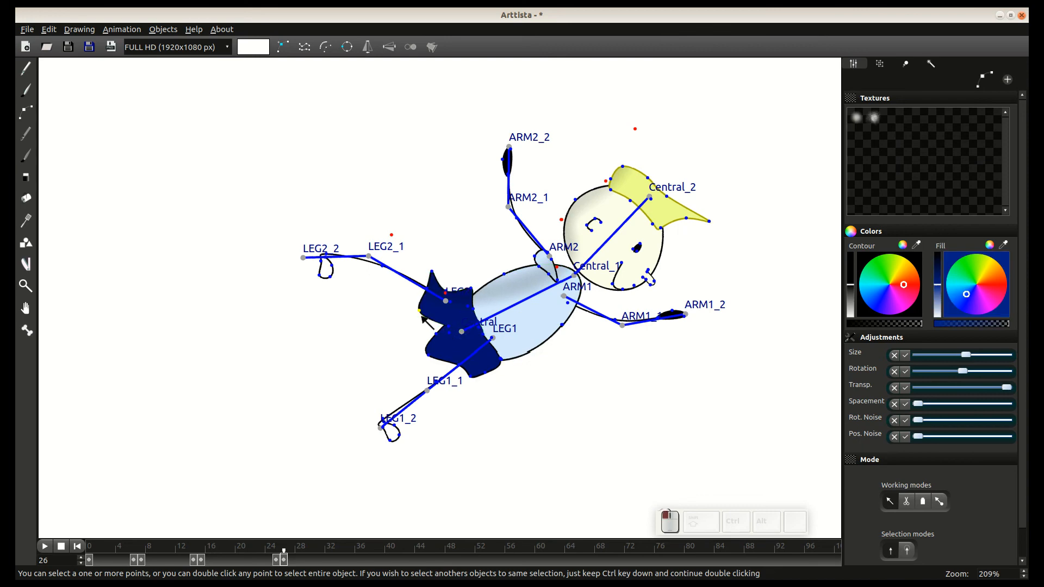
key("Tab")
scroll(443, 337, "down", 3)
key("Tab")
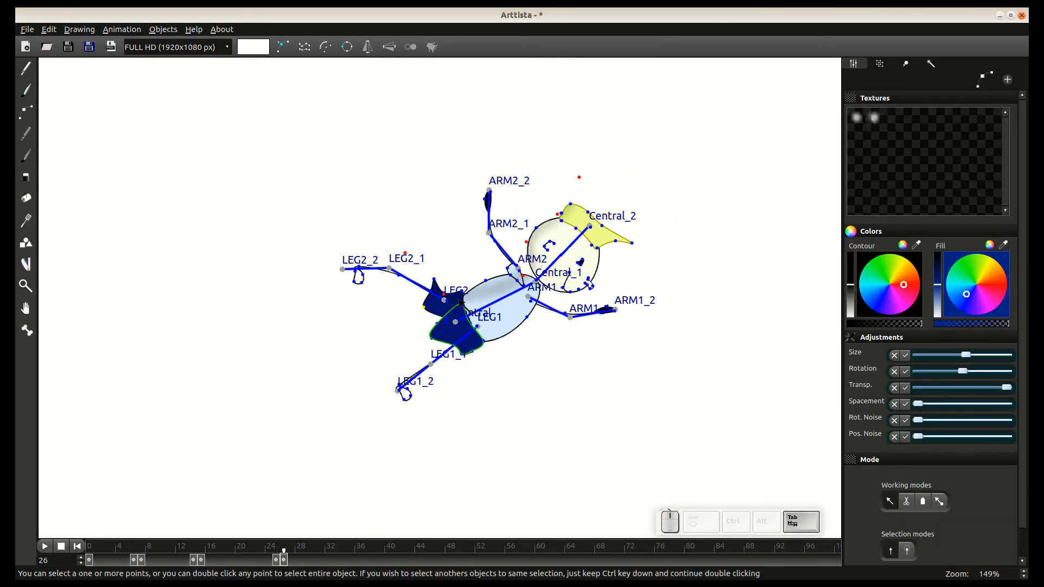
double_click(435, 282)
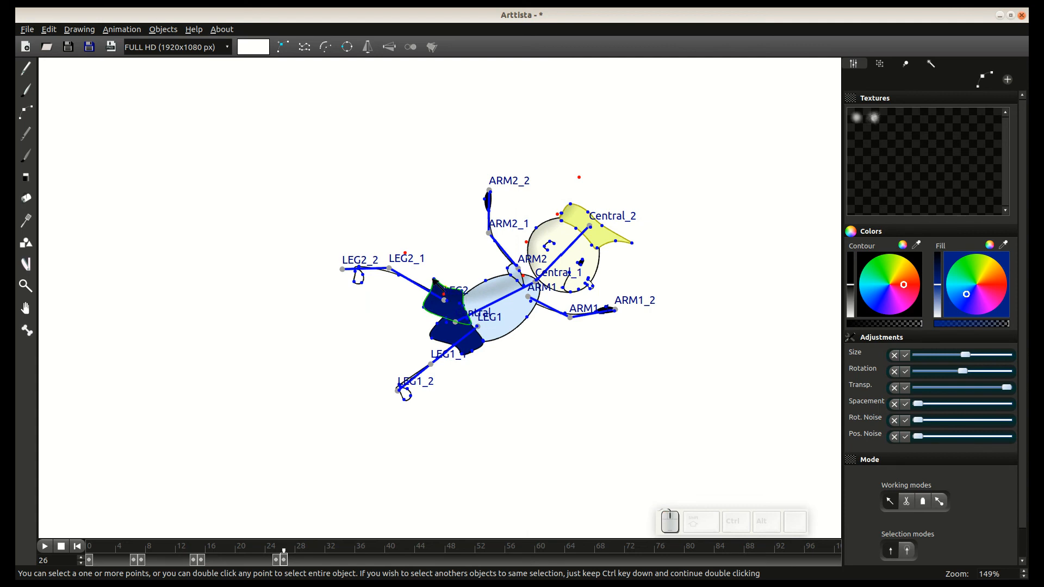
key("Tab")
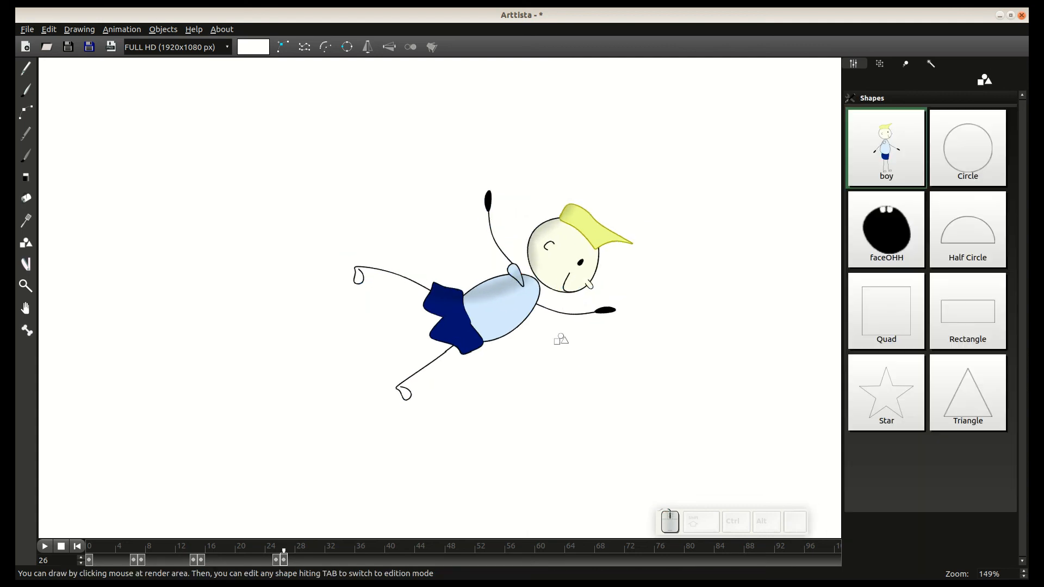
- Check frame 26 against frame 25 and extend the outer edge of the shorts around the LEG2 bone in frame 26
key("Tab")
key("Left")
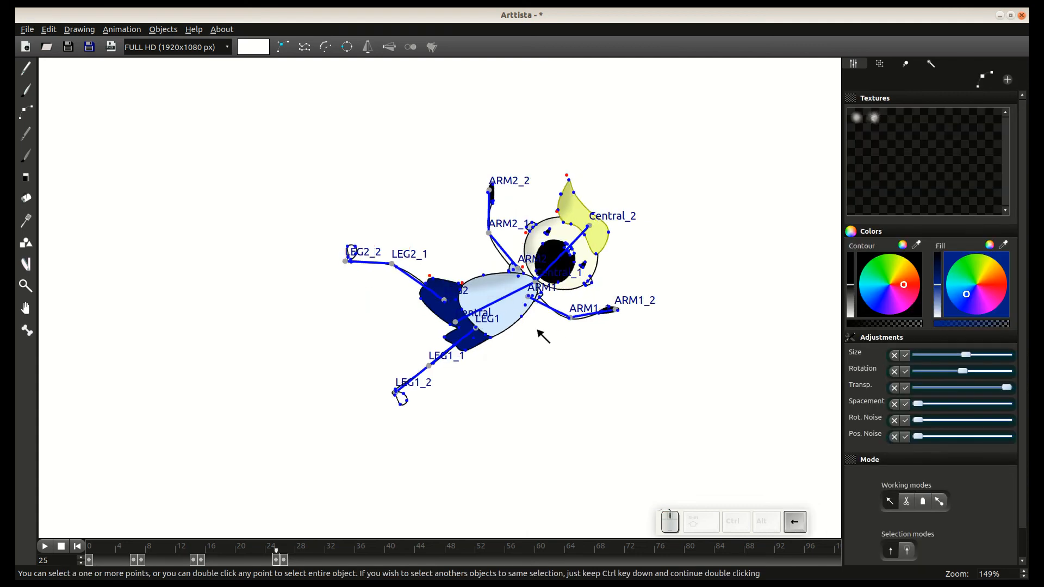
key("Right")
key("Tab")
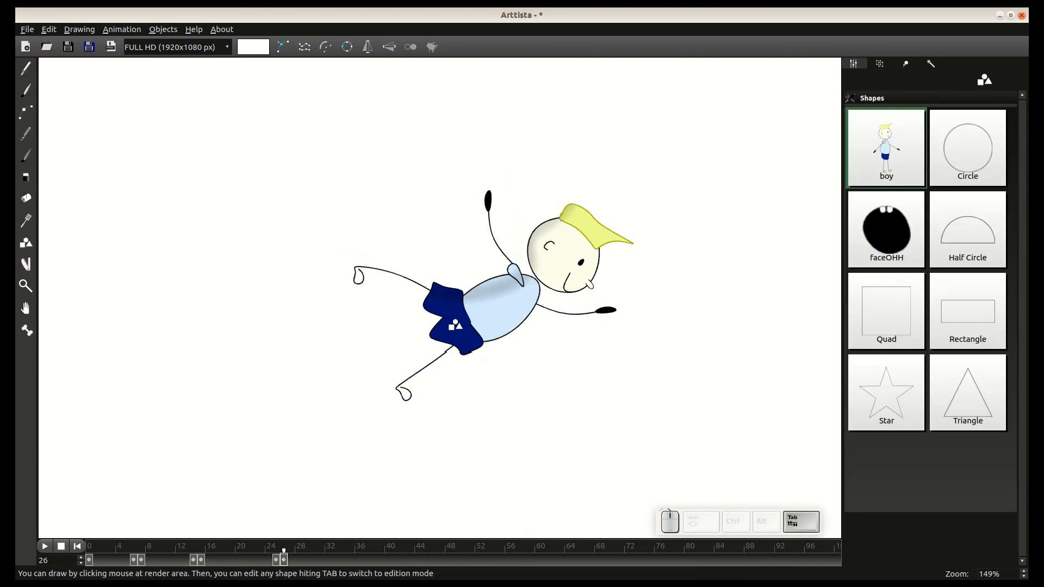
key("Tab")
left_click_drag(448, 318, 439, 287)
left_click(430, 290)
key("Tab")
- Step back and forth between frames 25 and 26 to compare the boy's shorts and pose
key("Left")
key("Right")
key("Left")
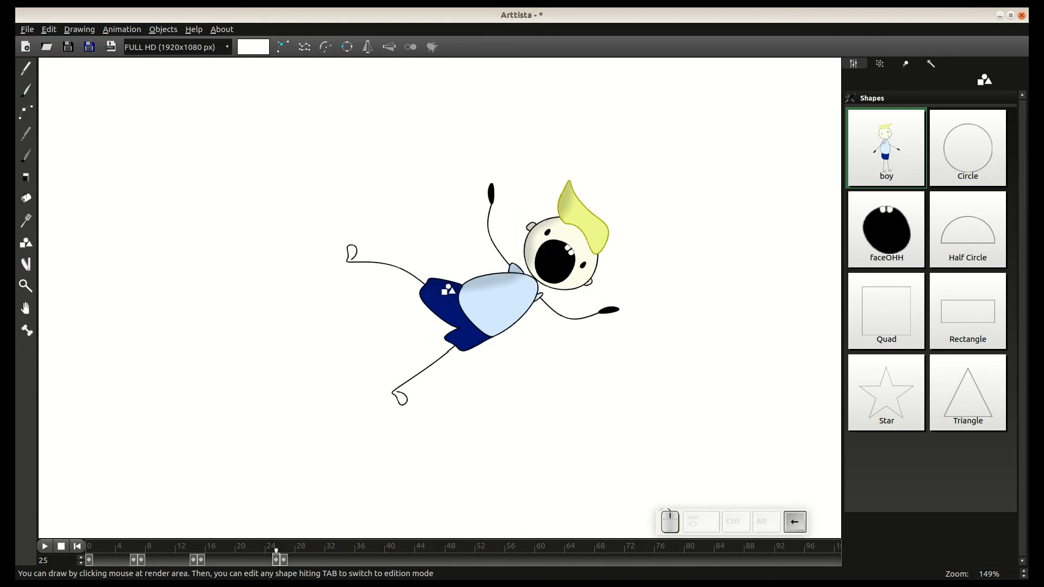
scroll(522, 315, "down", 2)
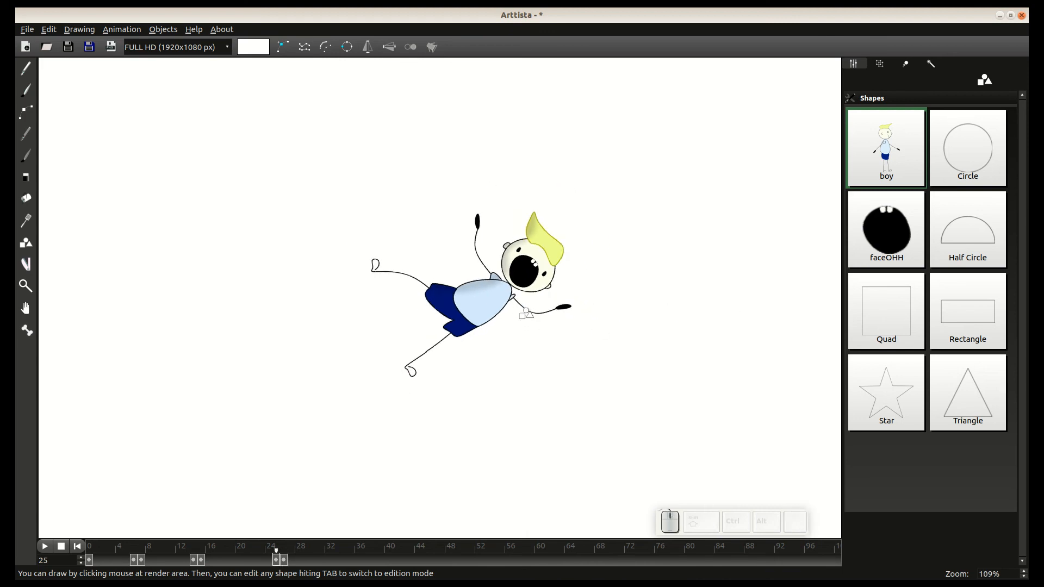
scroll(536, 311, "up", 3)
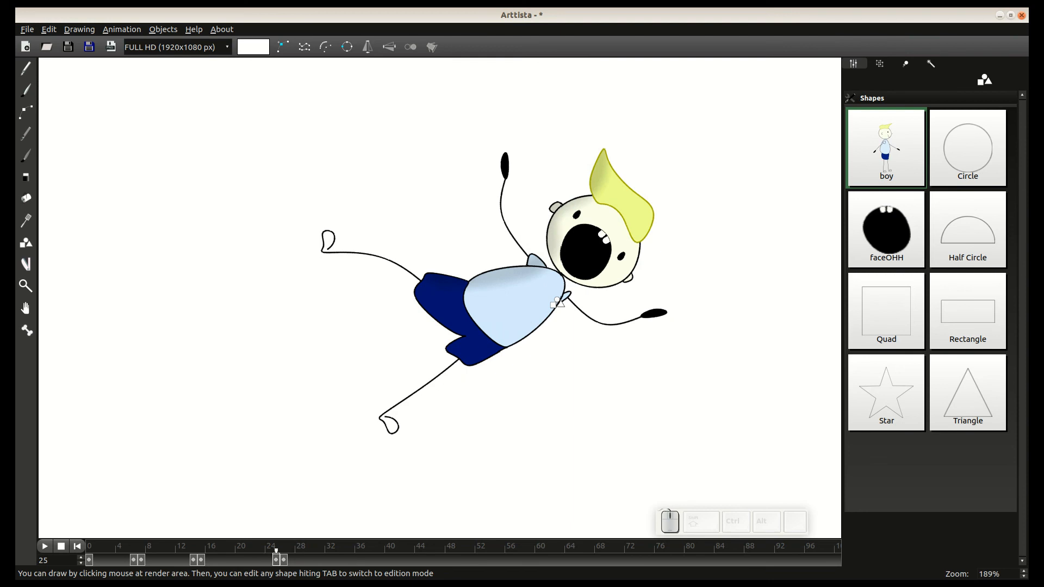
key("Right")
key("Tab")
key("Tab")
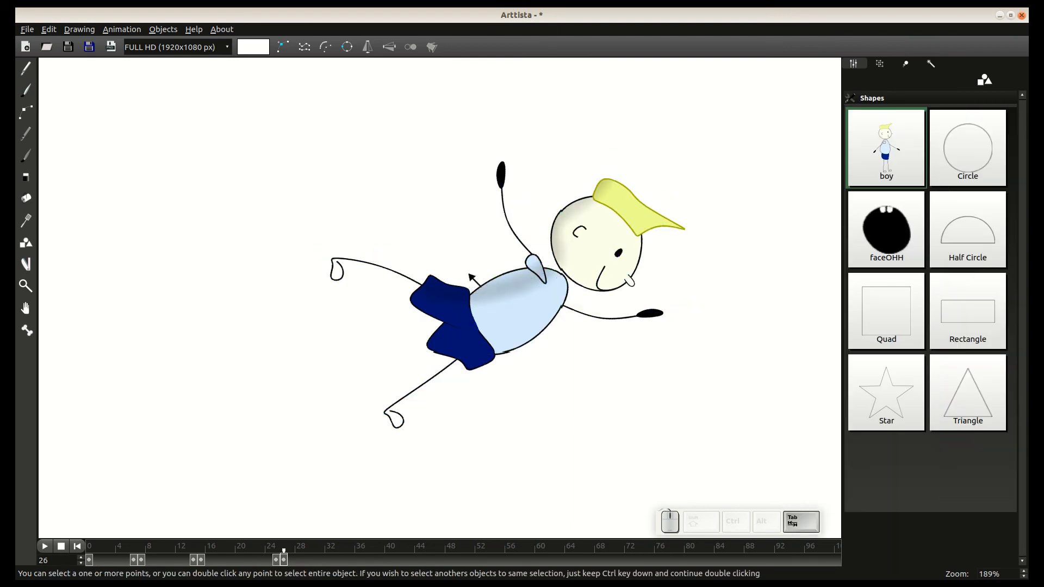
- Pull in the outer edge of the shorts around the LEG1 bone in frame 26 to narrow that trouser leg
key("Tab")
double_click(441, 337)
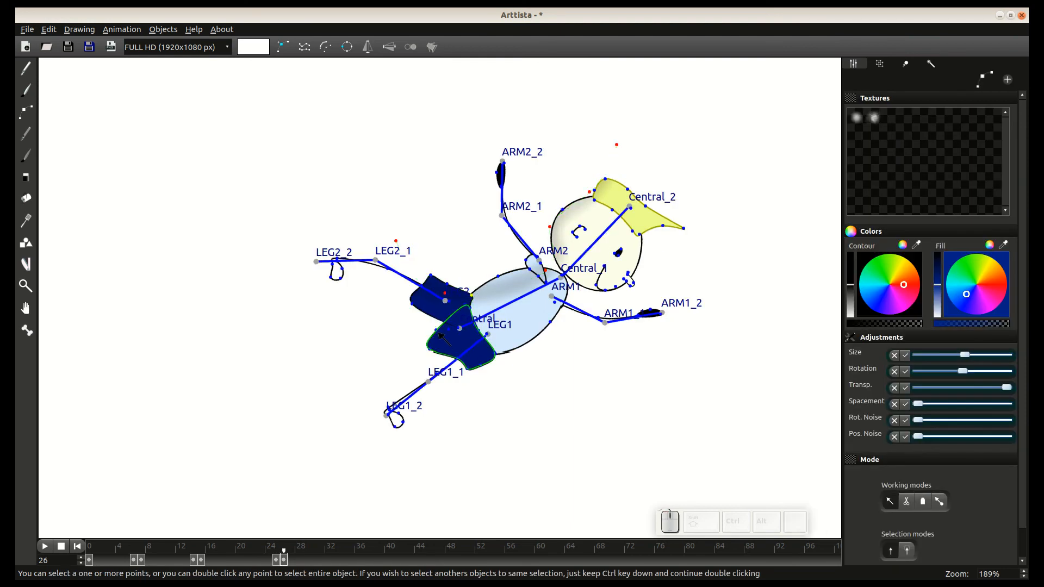
mouse_move(438, 334)
left_mouse_down()
mouse_move(447, 333)
mouse_move(441, 344)
left_mouse_up()
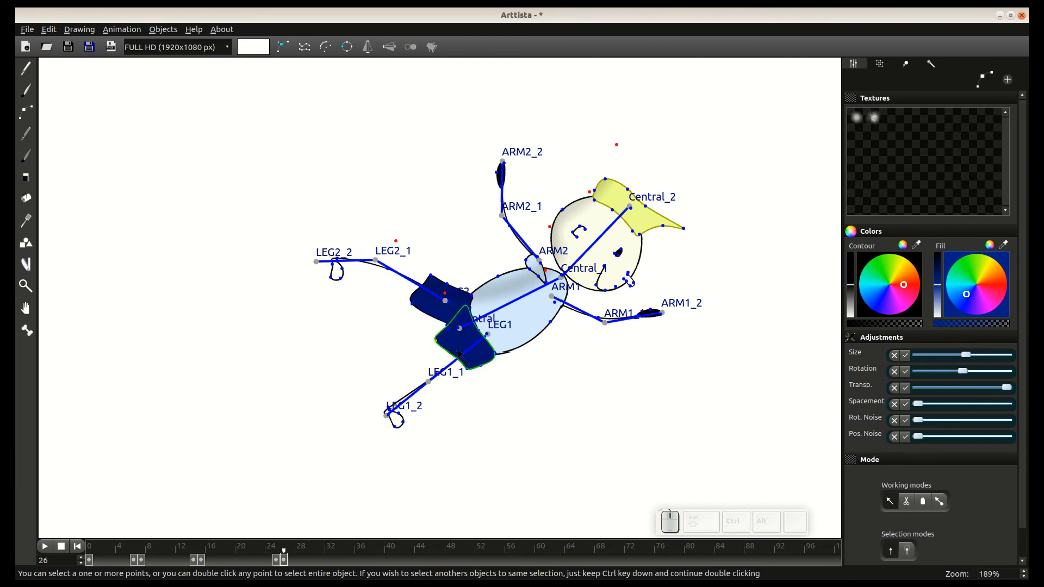
key("Tab")
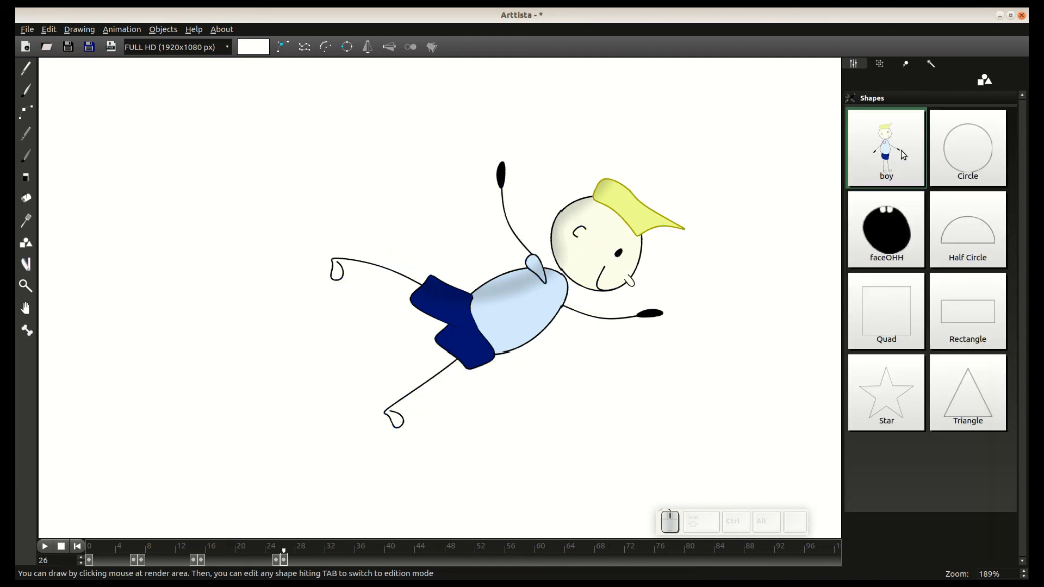
key("Tab")
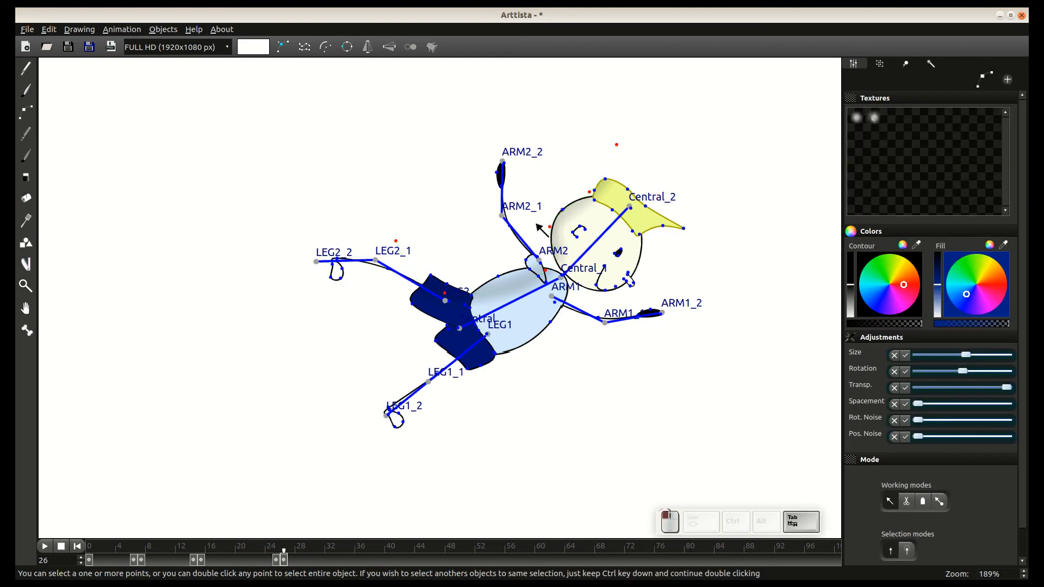
- Shift the ARM2 bone slightly toward the head in frame 26 and adjust the sleeve outline at that shoulder
left_click(537, 265)
mouse_move(536, 262)
left_mouse_down()
mouse_move(553, 278)
mouse_move(542, 266)
left_mouse_up()
left_click(547, 249)
double_click(554, 279)
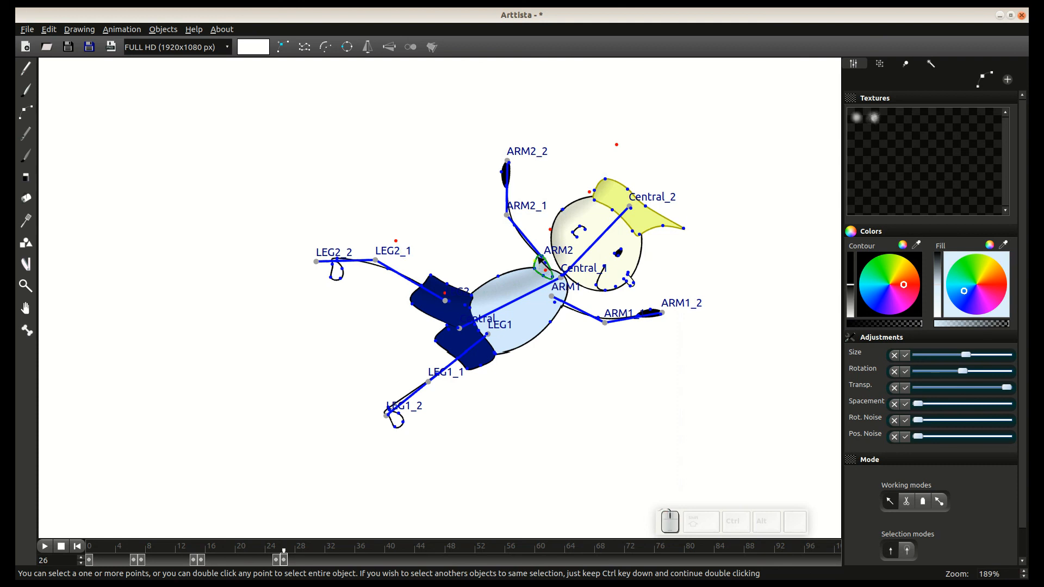